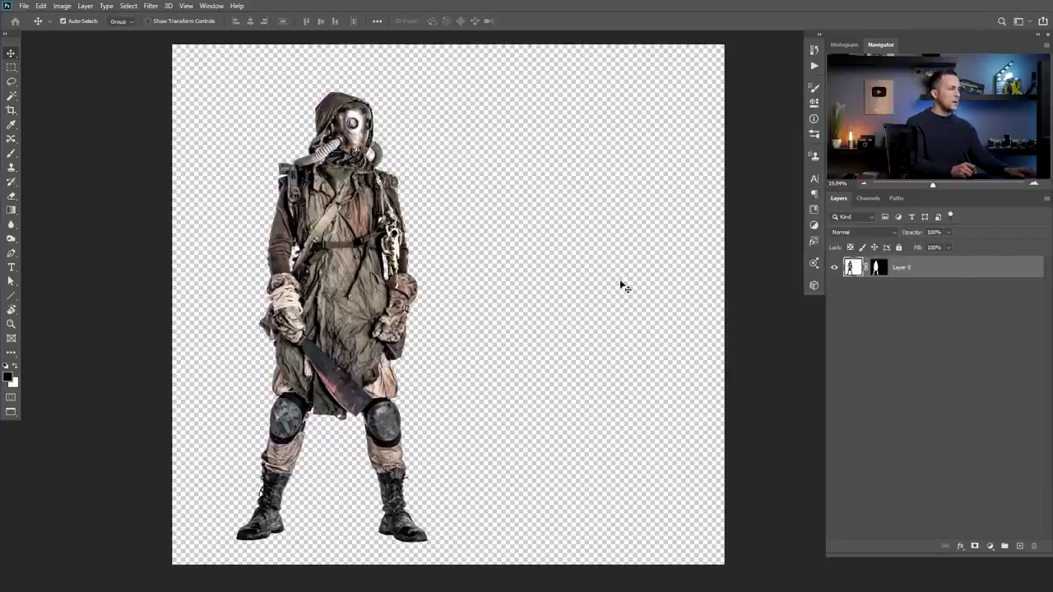
- Paste the hooded gas-mask figure into the composite document and place it on the canvas, left of the rifleman
key("ctrl+Tab")
key("ctrl+v")
left_click_drag(439, 289, 223, 317)
- Paste the goggled figure from its source document into the composite and place it between the other two figures
key("ctrl+Tab")
key("ctrl+Tab")
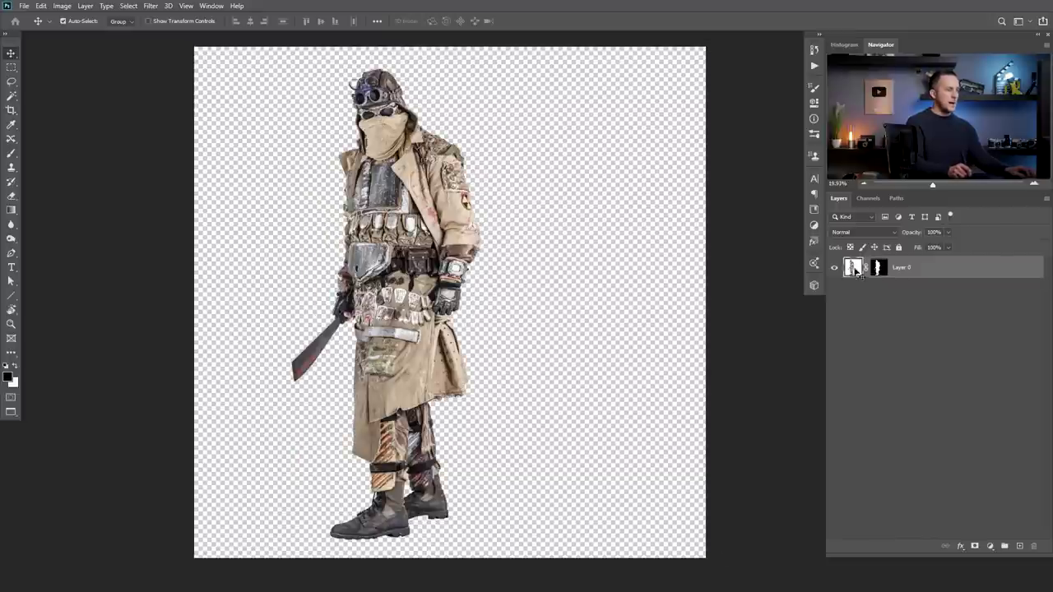
key("ctrl+Tab")
key("ctrl+Tab")
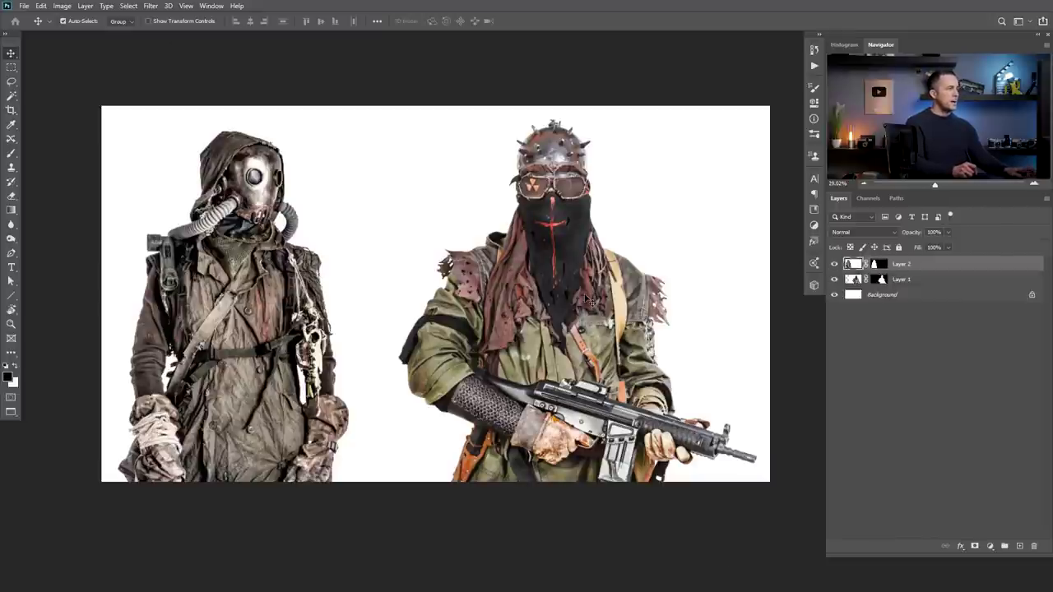
key("ctrl+v")
left_click_drag(472, 316, 436, 329)
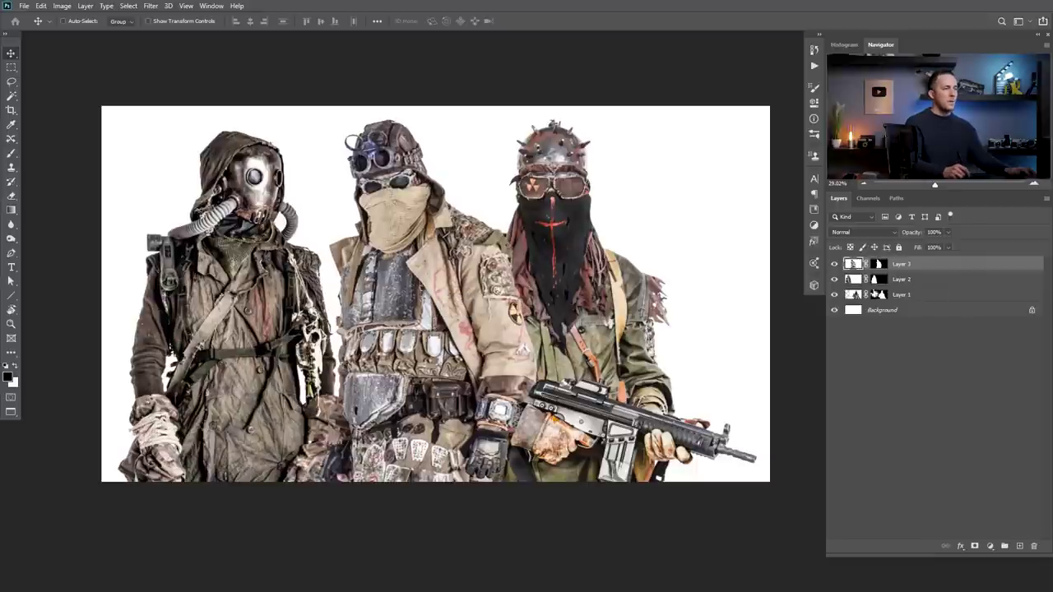
- Bring the rifleman's Layer 1 to the front of the stack and shift him slightly right
left_click_drag(928, 300, 923, 264)
left_click_drag(539, 302, 545, 301)
- Convert Layer 3 and Layer 2, the two background figures, to smart objects
left_click(921, 282)
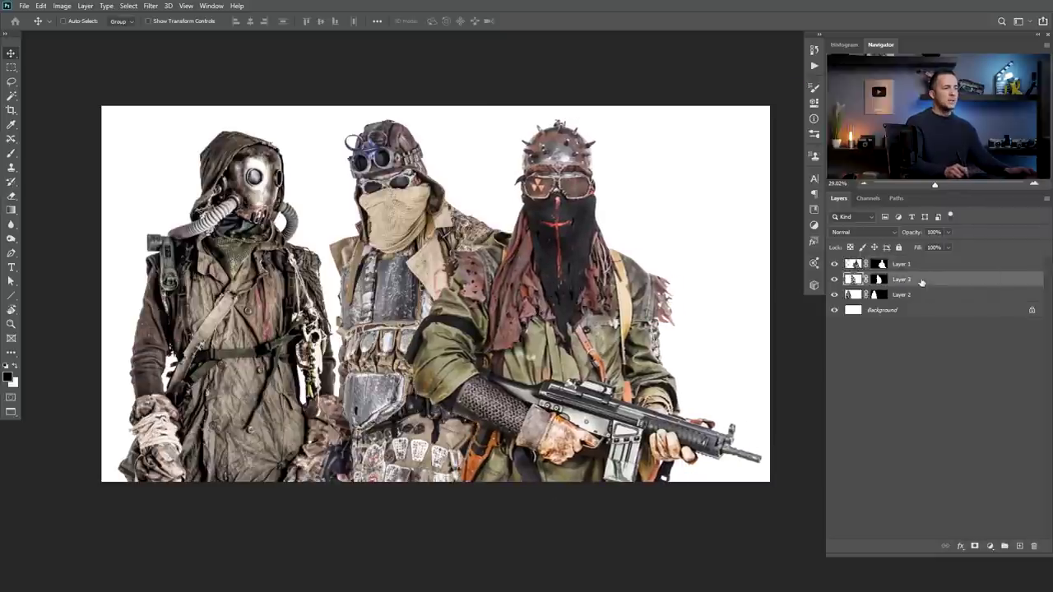
right_click(929, 284)
left_click(921, 271)
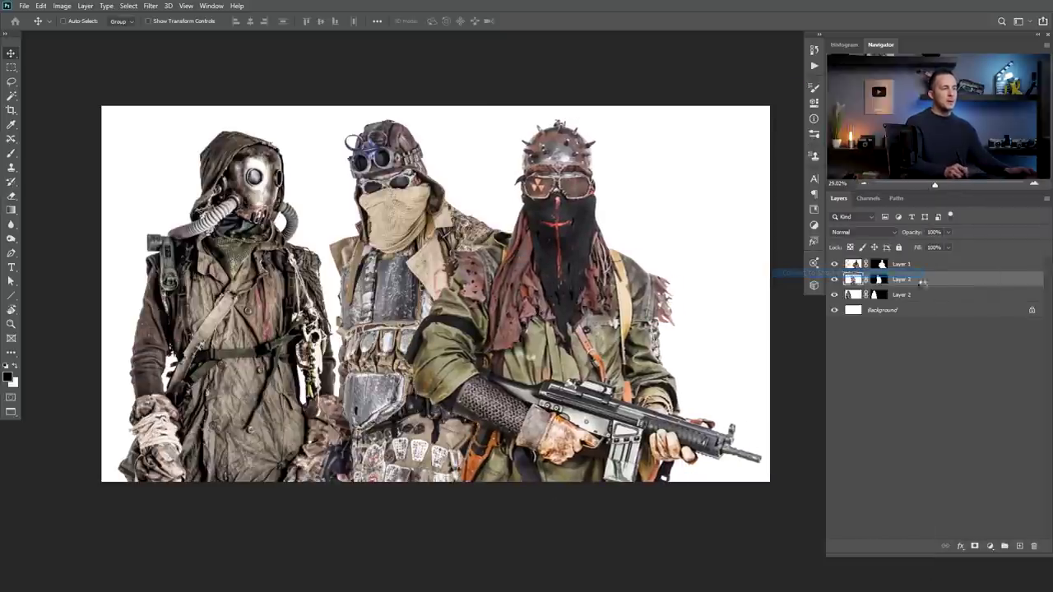
right_click(934, 296)
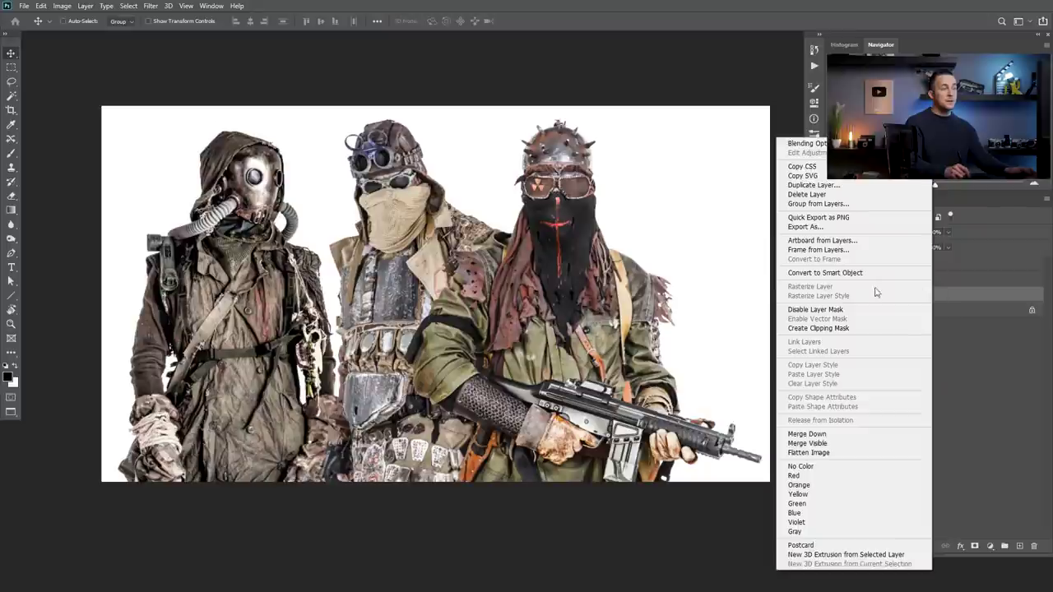
left_click(832, 273)
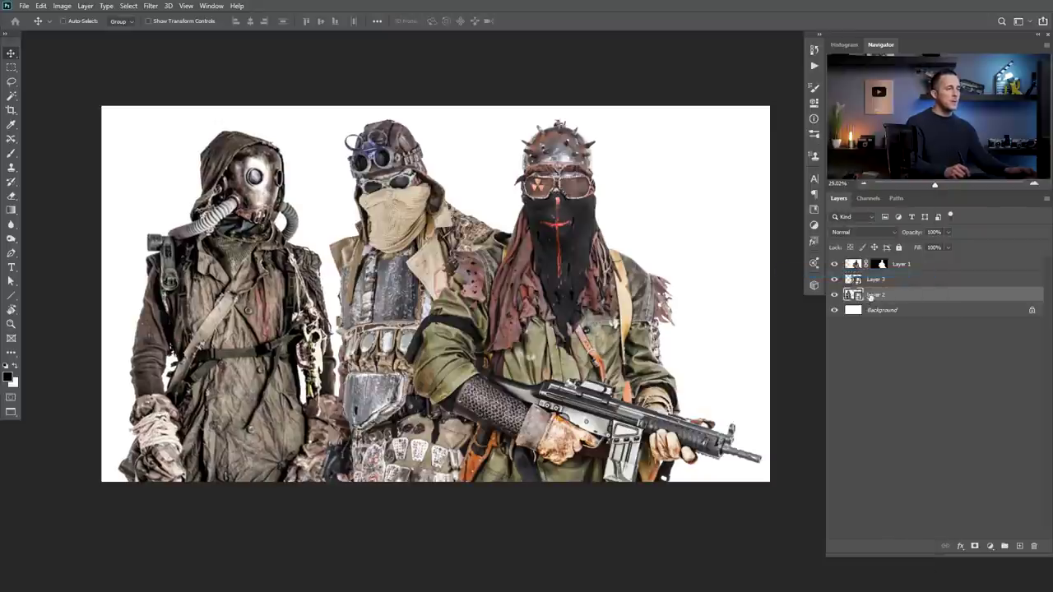
- Scale the hooded figure on Layer 2 down to roughly half size and position it near the canvas's left side
left_click(882, 280)
left_click(877, 296)
key("ctrl+t")
left_click_drag(226, 130, 227, 368)
left_click_drag(229, 409, 238, 288)
mouse_move(231, 204)
left_mouse_down()
mouse_move(229, 237)
mouse_move(236, 218)
left_mouse_up()
left_click_drag(247, 271, 246, 265)
key("Return")
- Scale the goggled figure on Layer 3 down, place it just left of the rifleman, and move the hooded figure slightly closer
left_click(873, 279)
key("ctrl+t")
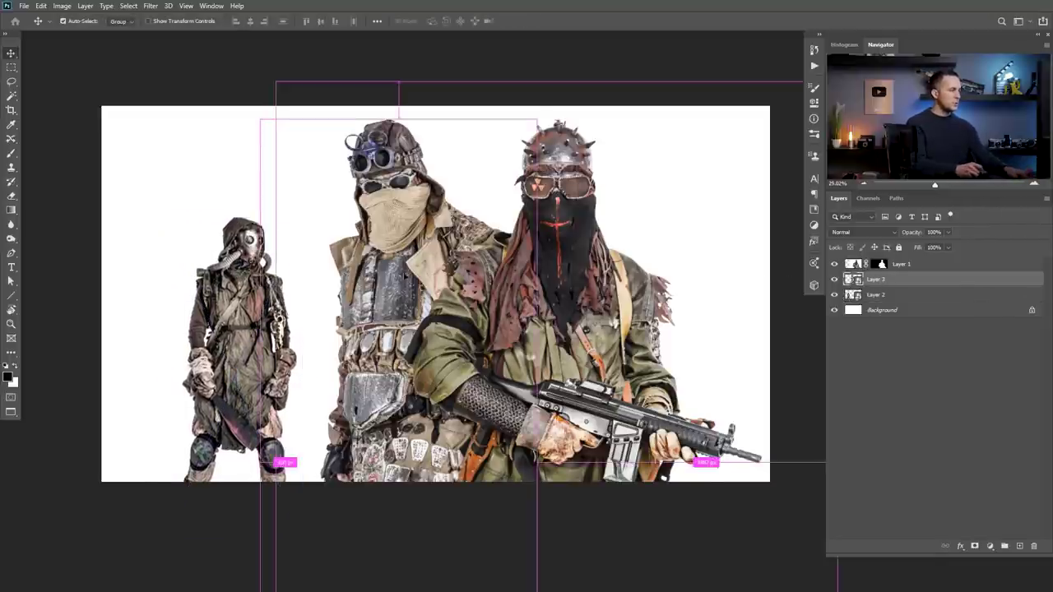
left_click_drag(400, 109, 398, 333)
left_click_drag(378, 405, 336, 233)
left_click_drag(353, 160, 299, 191)
left_click_drag(296, 240, 318, 248)
left_click_drag(315, 199, 316, 199)
left_click_drag(314, 259, 374, 242)
key("Return")
left_click_drag(246, 329, 259, 322)
left_click(242, 308, "ctrl")
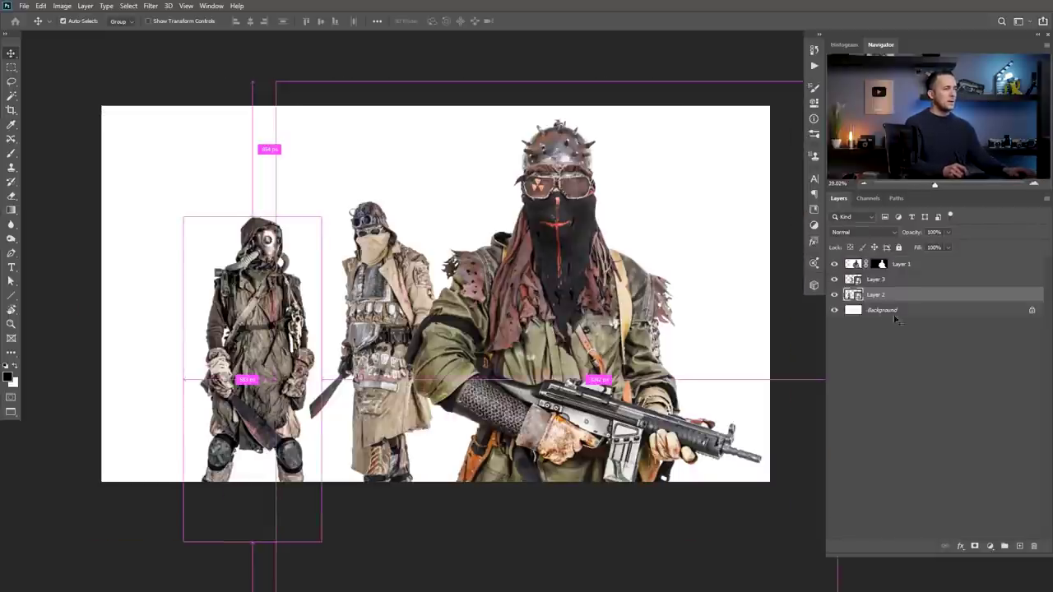
- Paste the cloudy desert landscape directly above the Background layer, behind all three figures
left_click(885, 310)
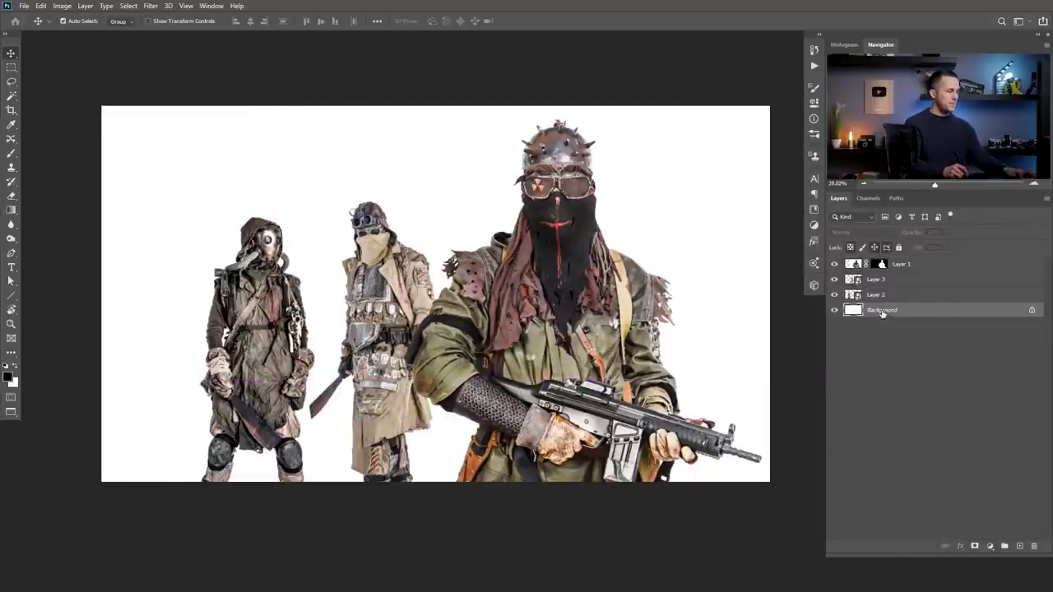
key("ctrl+v")
left_click_drag(603, 326, 552, 327)
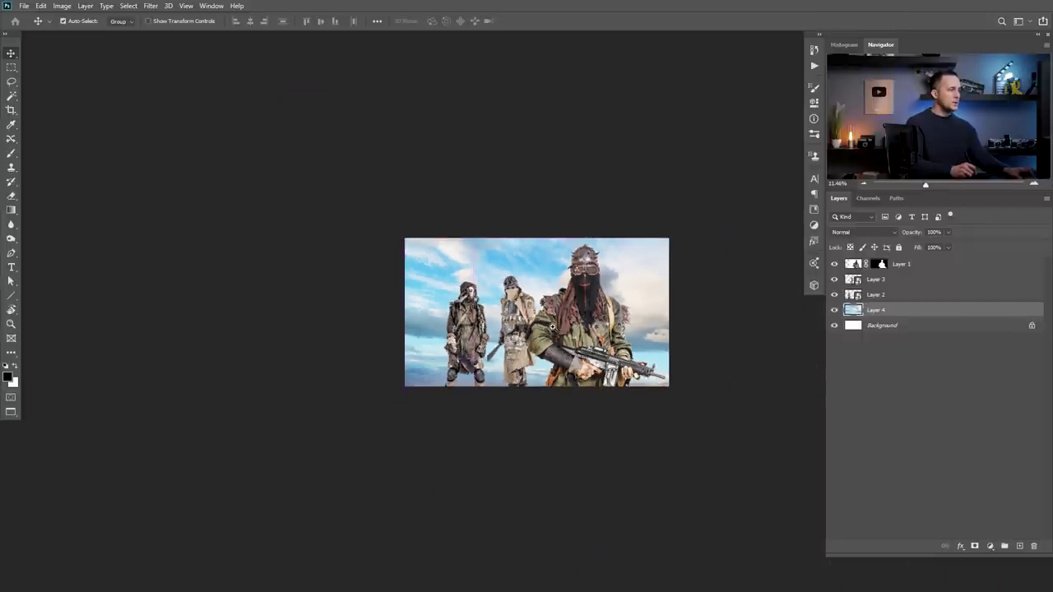
- Scale the desert landscape to 73.57% and position it so the dunes and sky fill the canvas
key("ctrl+t")
left_click_drag(765, 481, 567, 354)
scroll(650, 379, "up", 2)
left_click_drag(475, 327, 491, 248)
key("shift+Left")
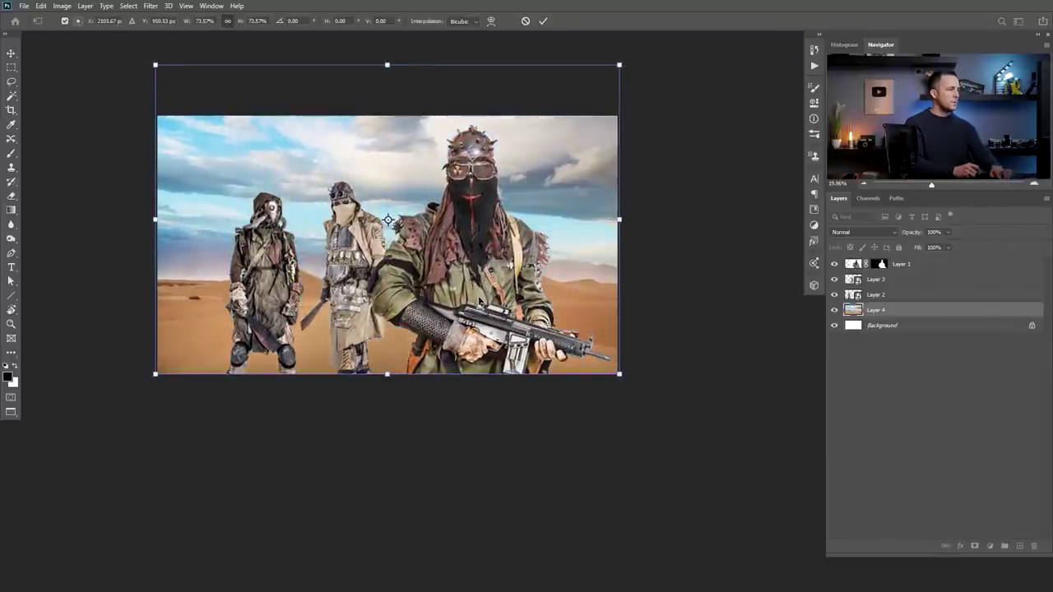
left_click(544, 22)
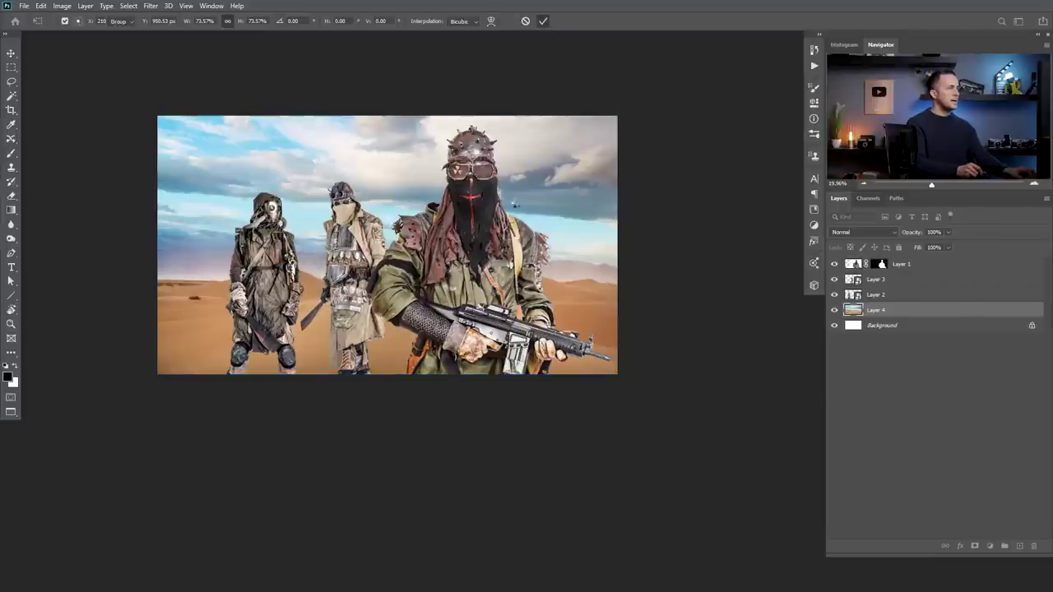
- Hide Layers 3 and 2, and paste the destroyed Humvee from its source document above the desert landscape
key("ctrl+plus")
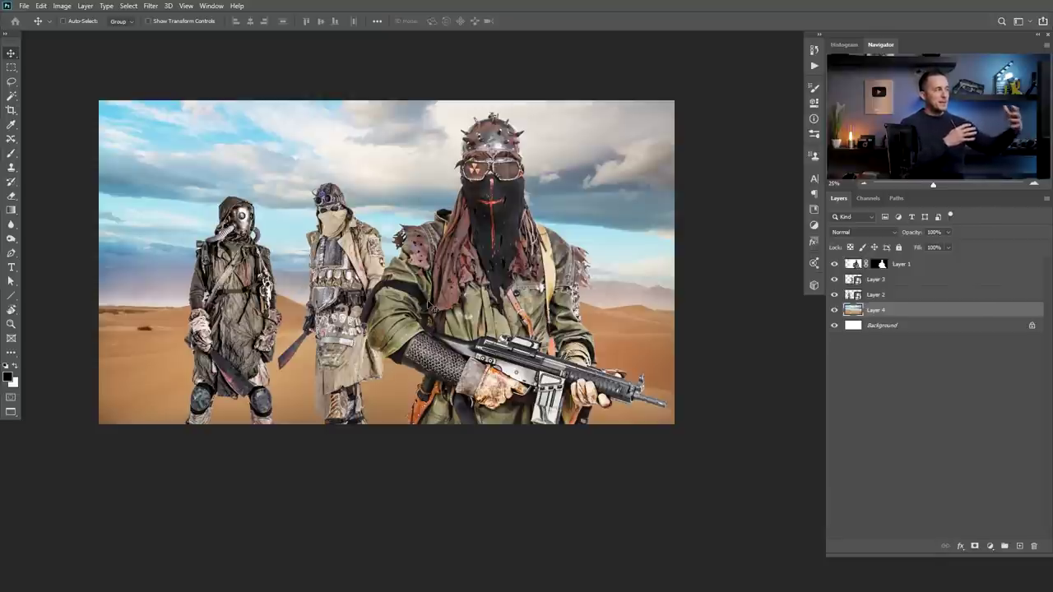
left_click_drag(391, 284, 417, 315)
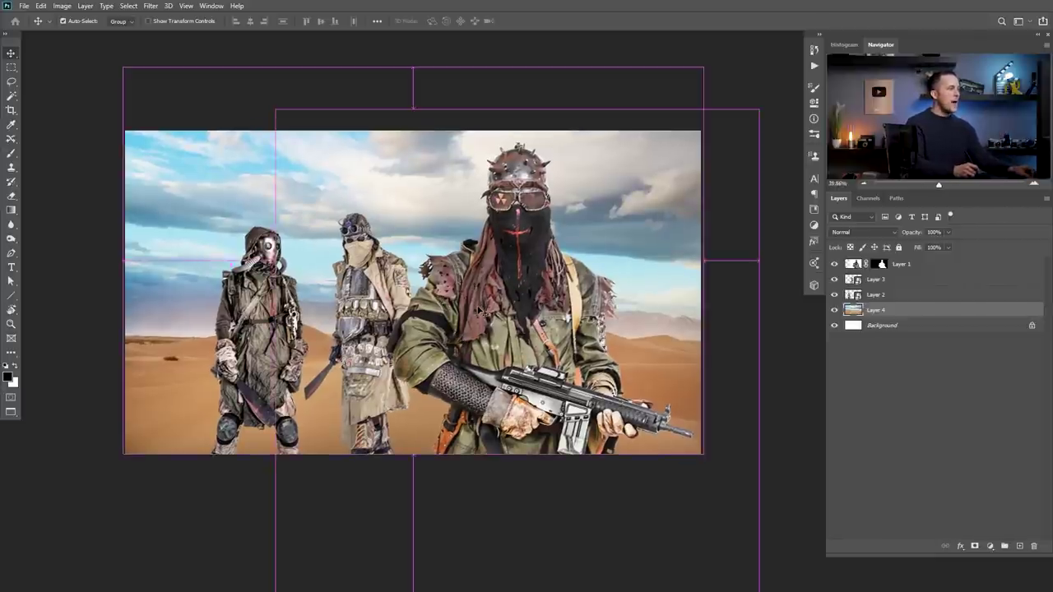
key("ctrl+Tab")
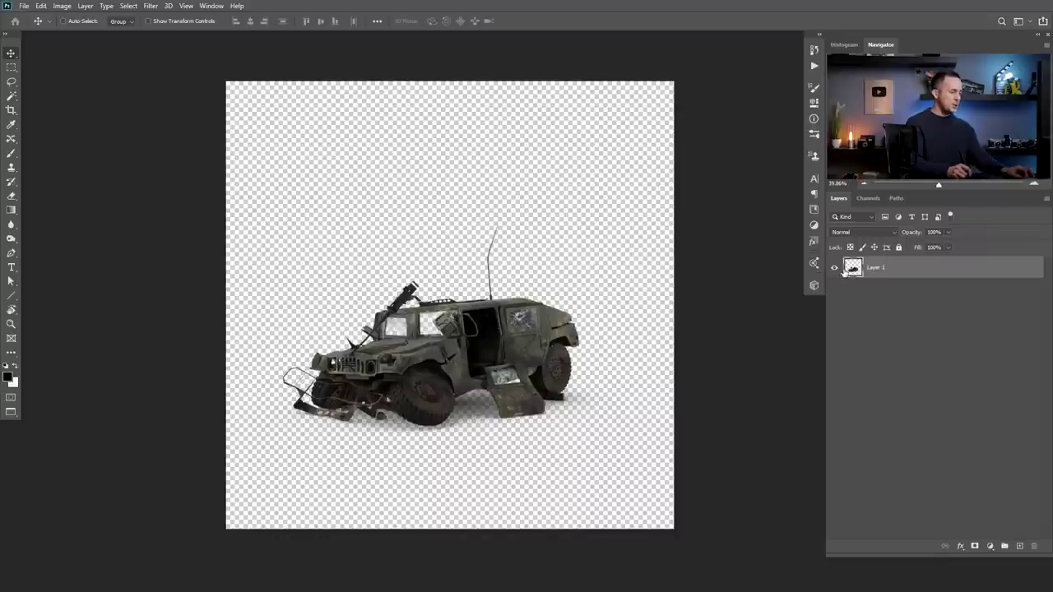
key("ctrl+Tab")
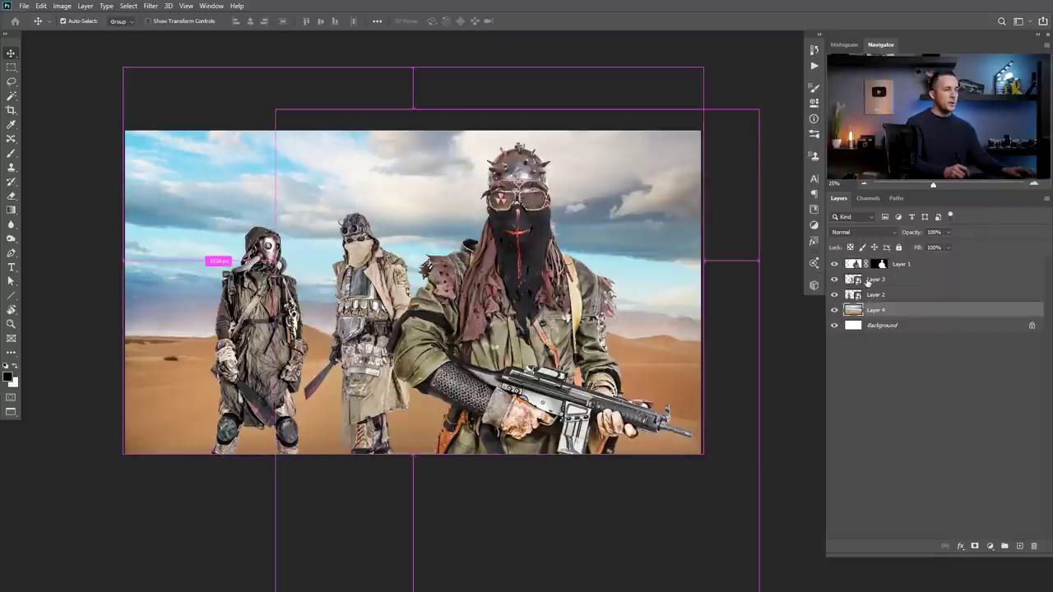
left_click_drag(835, 282, 835, 296)
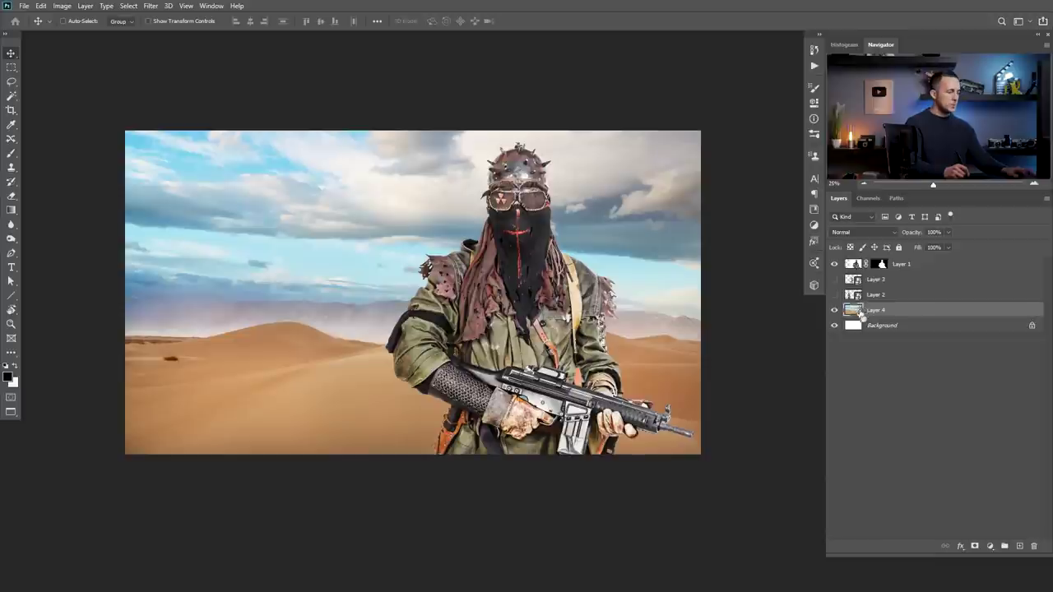
key("ctrl+v")
- Position the Humvee on the desert sand near the canvas's left edge, clear of the rifleman
left_click_drag(394, 305, 408, 273)
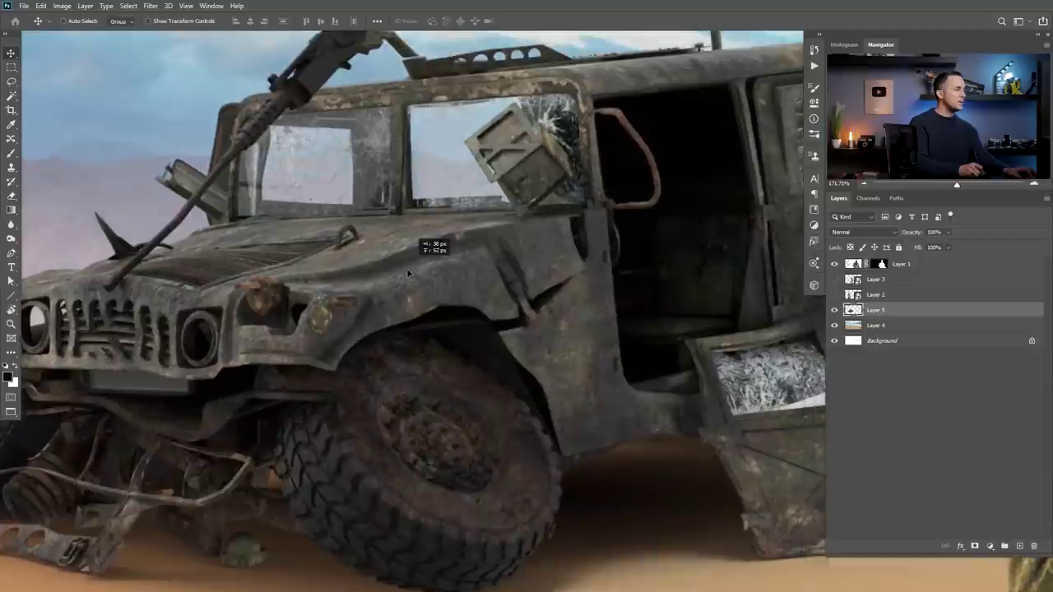
scroll(408, 273, "down", 10)
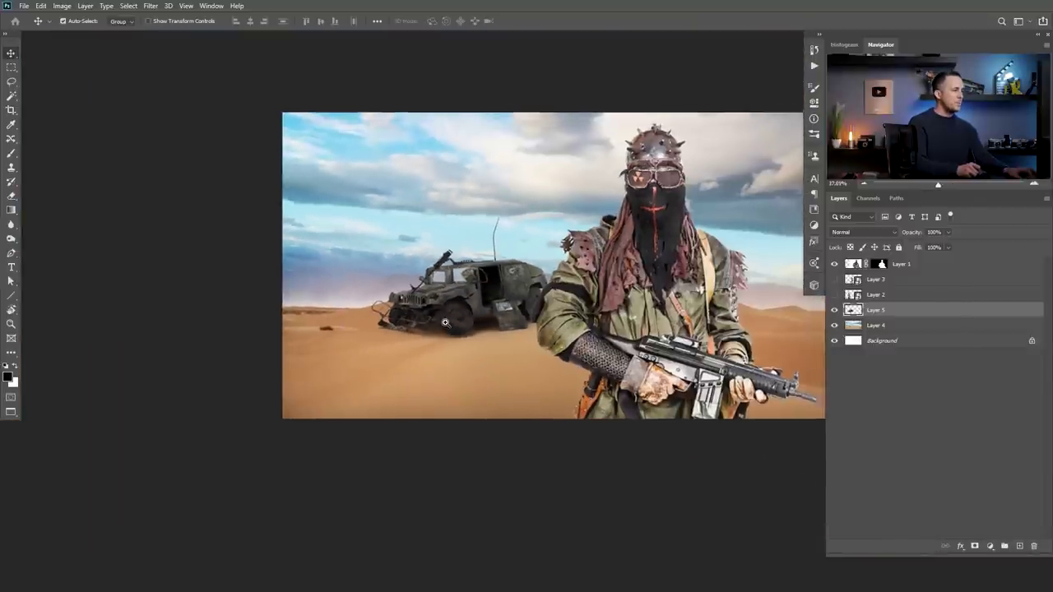
left_click_drag(445, 321, 415, 342)
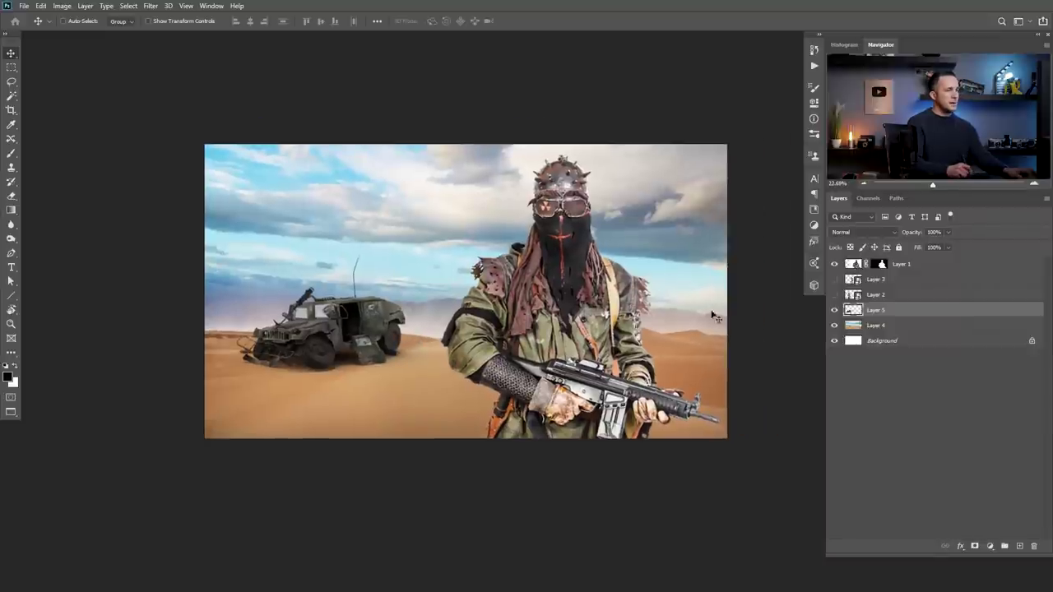
- Show Layers 2 and 3 again so the two background figures stand in front of the Humvee
left_click(834, 294)
left_click(834, 280)
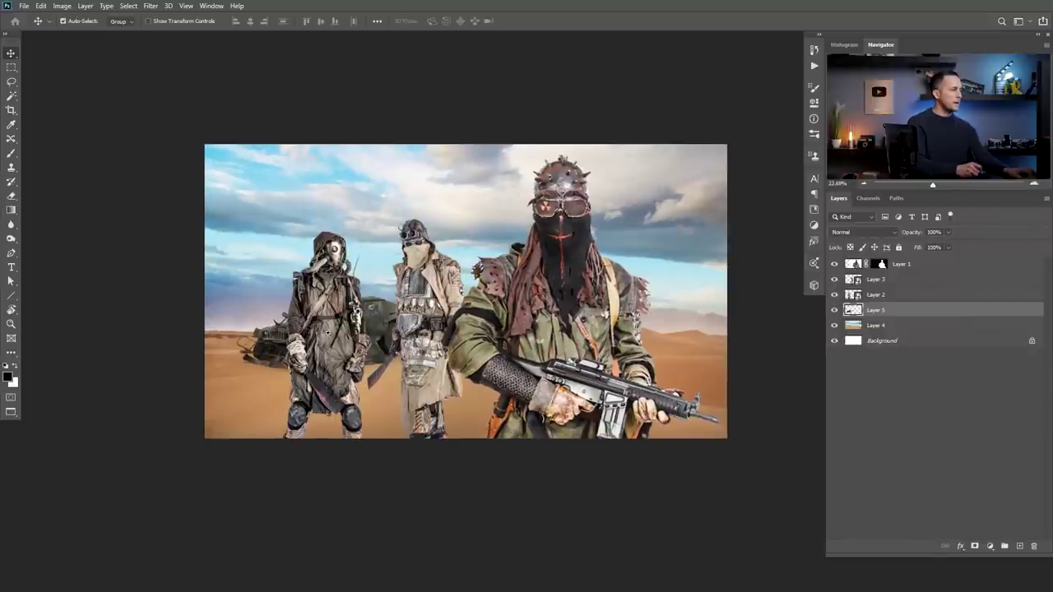
scroll(333, 336, "up", 2)
left_click_drag(389, 325, 377, 326)
scroll(423, 340, "down", 2)
scroll(444, 341, "up", 3)
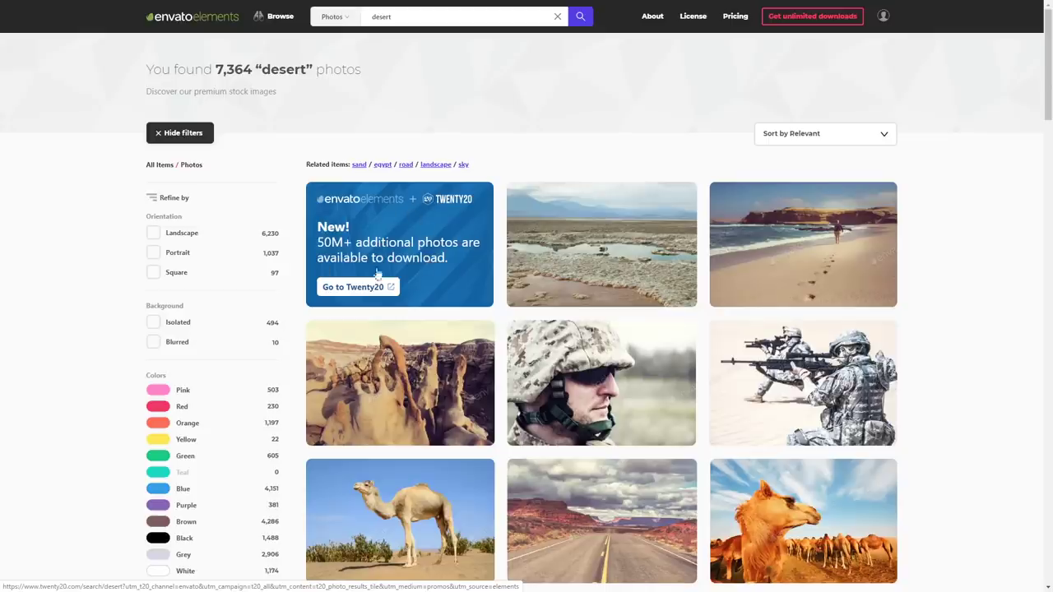
- Browse the desert stock photos on Envato Elements
scroll(496, 292, "down", 7)
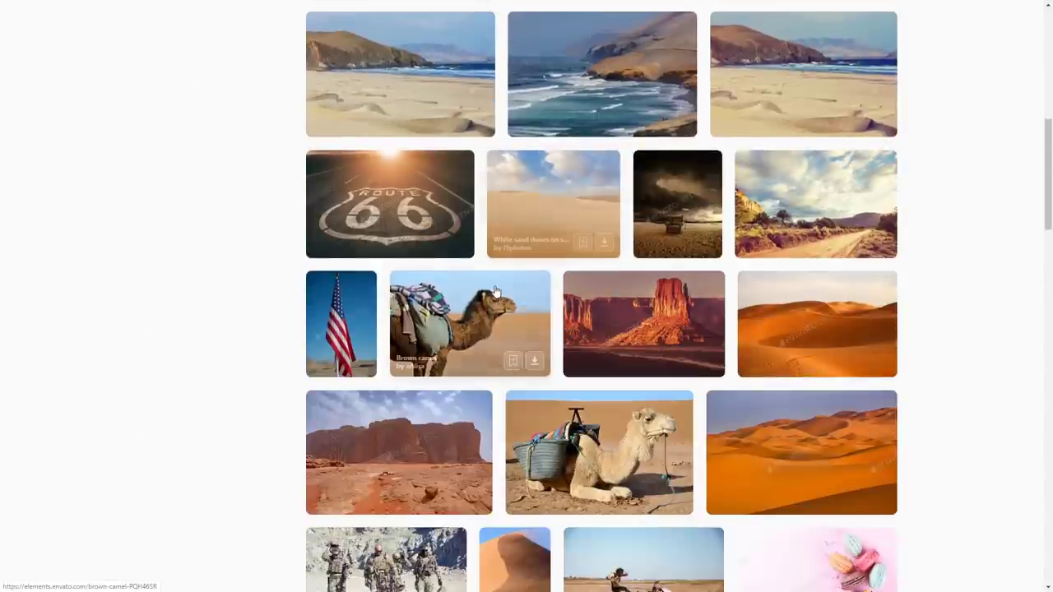
scroll(496, 290, "down", 10)
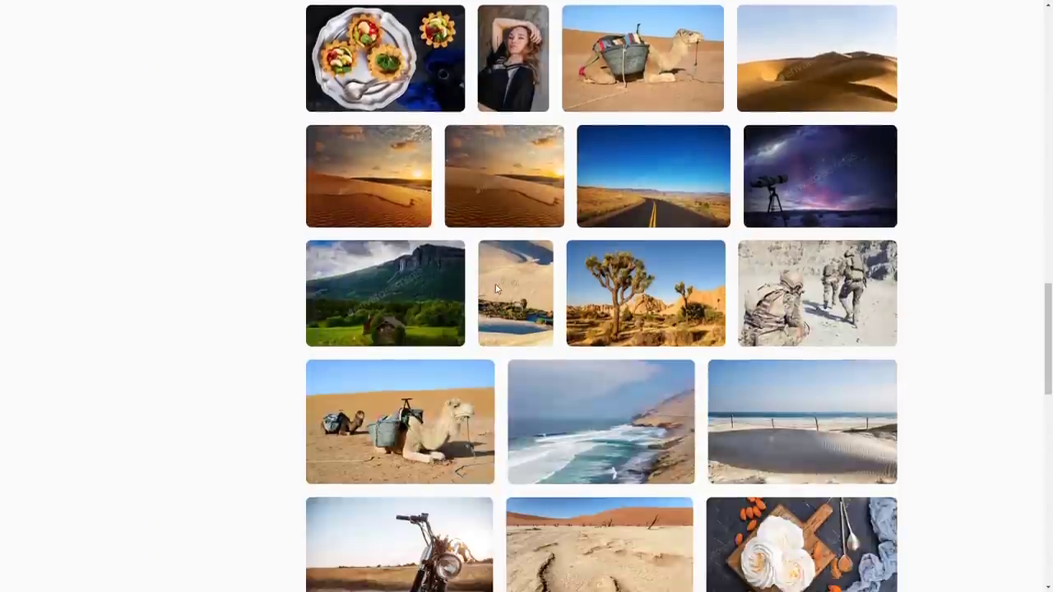
scroll(496, 288, "down", 4)
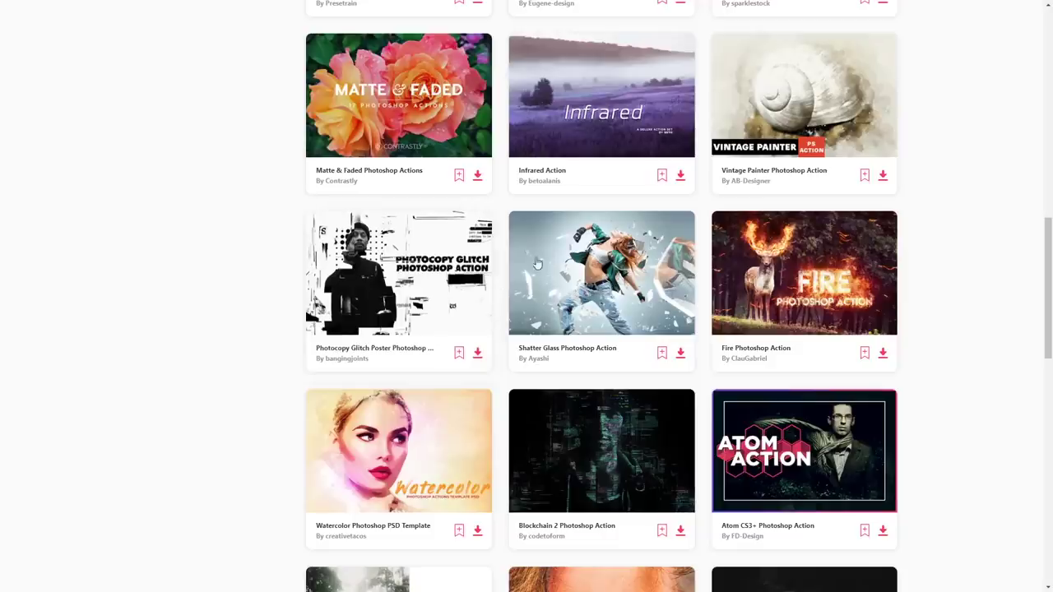
- Look through the Envato Elements actions and presets compatible with Adobe Photoshop
scroll(473, 298, "up", 8)
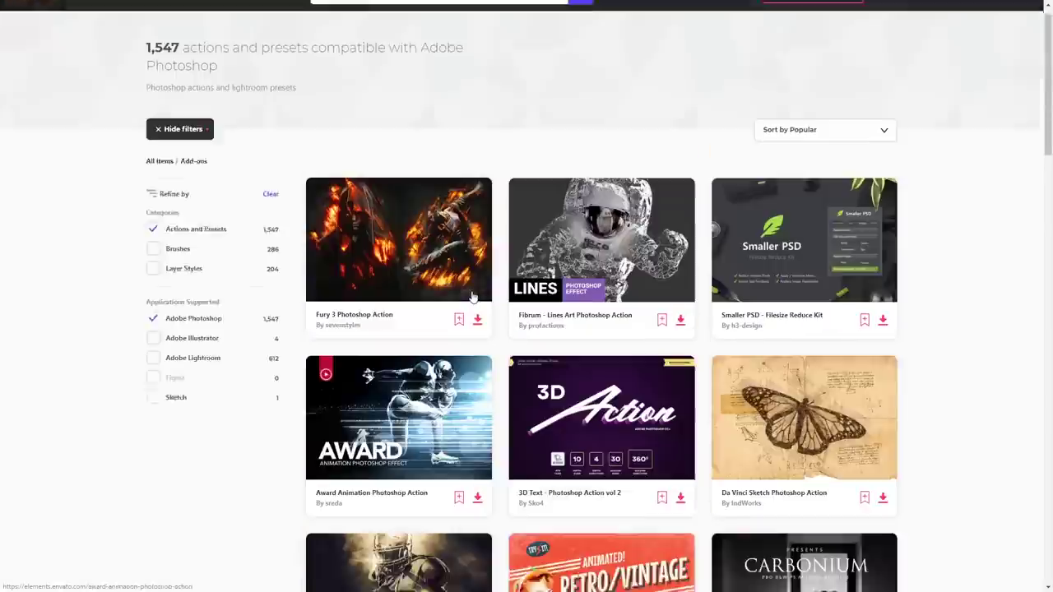
scroll(439, 112, "down", 2)
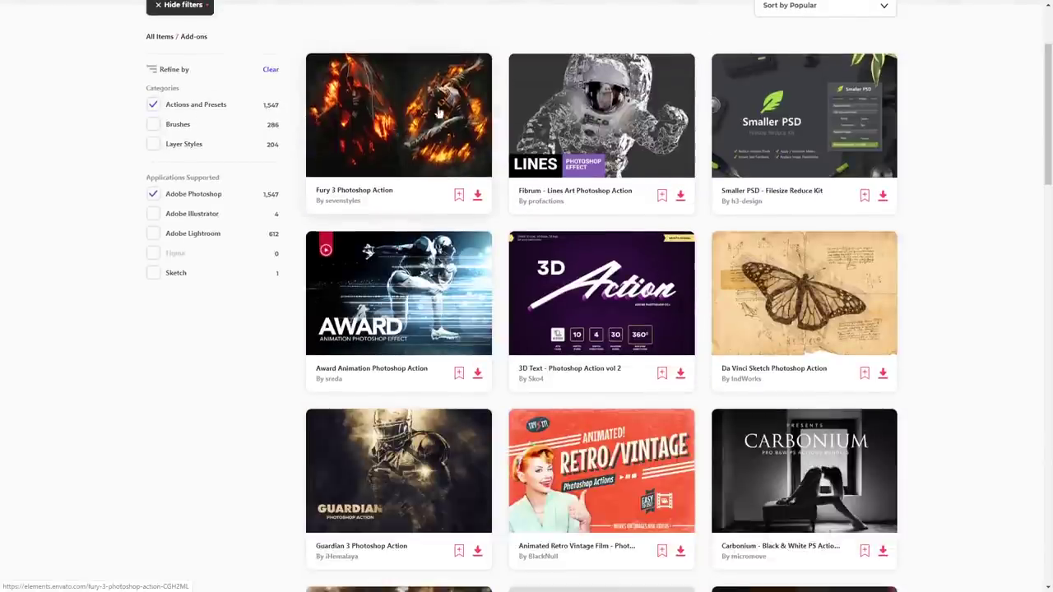
scroll(439, 113, "down", 2)
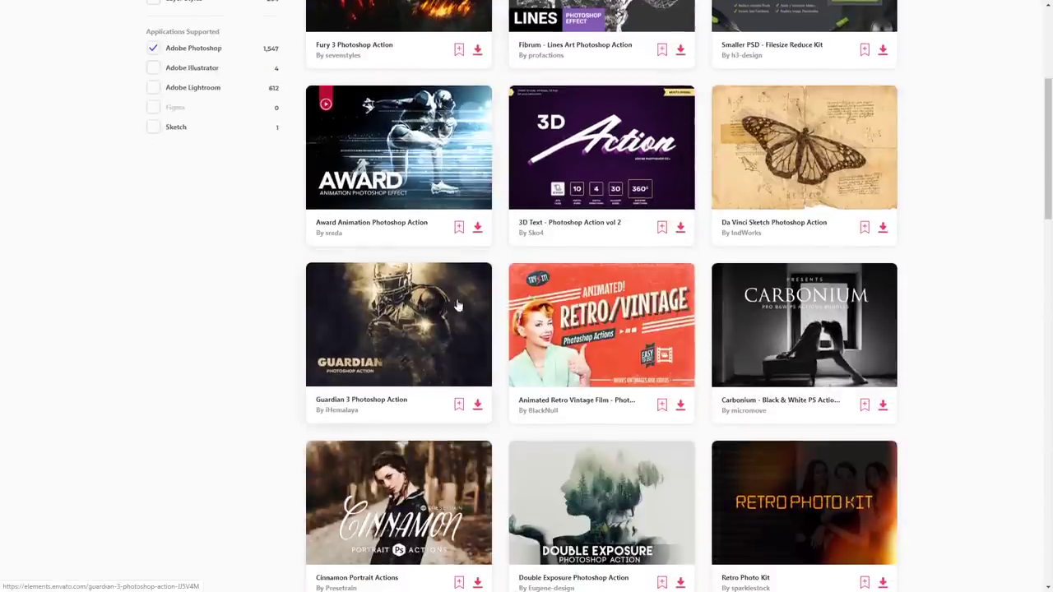
scroll(459, 306, "down", 9)
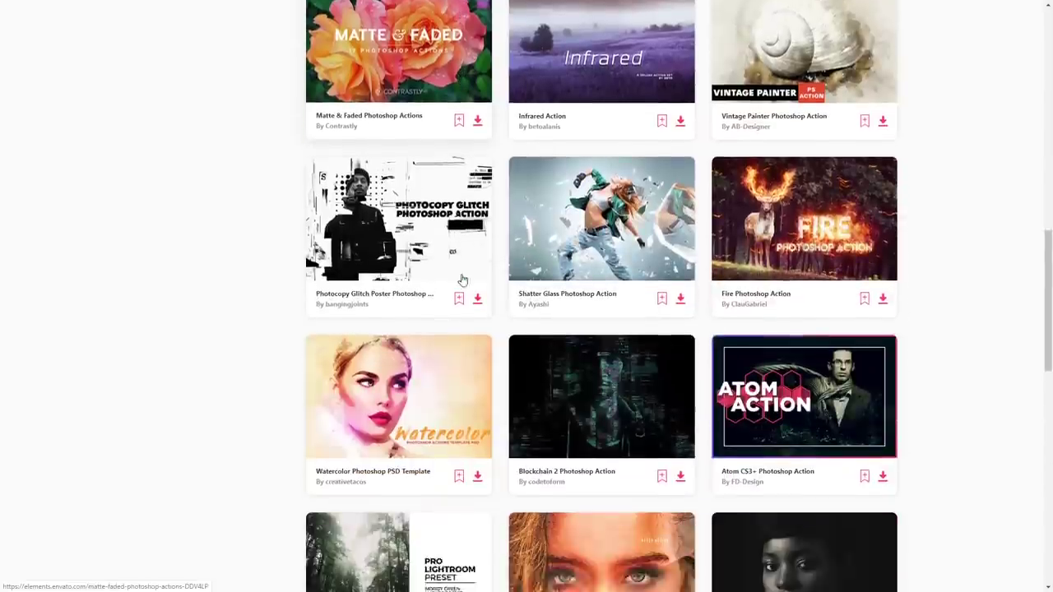
scroll(462, 277, "down", 4)
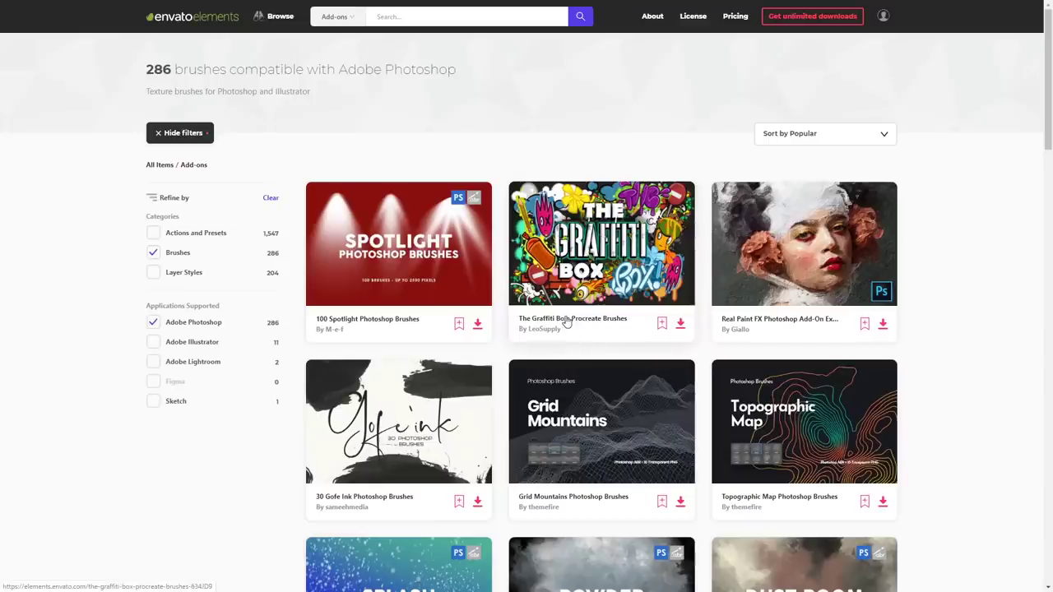
- Look through the Envato Elements brushes compatible with Adobe Photoshop
scroll(493, 292, "down", 4)
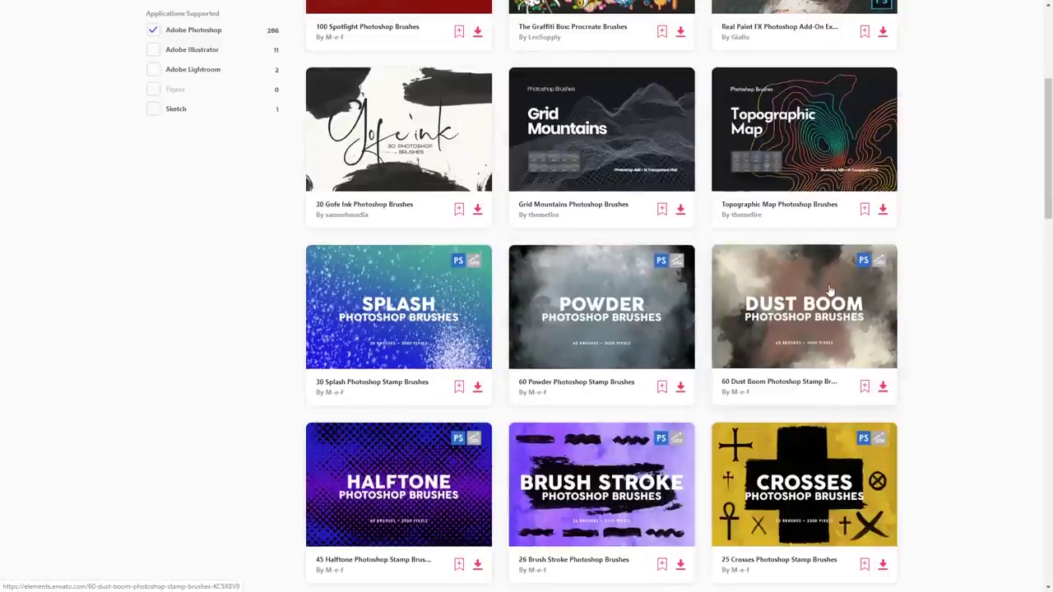
scroll(709, 299, "down", 4)
scroll(709, 299, "down", 4)
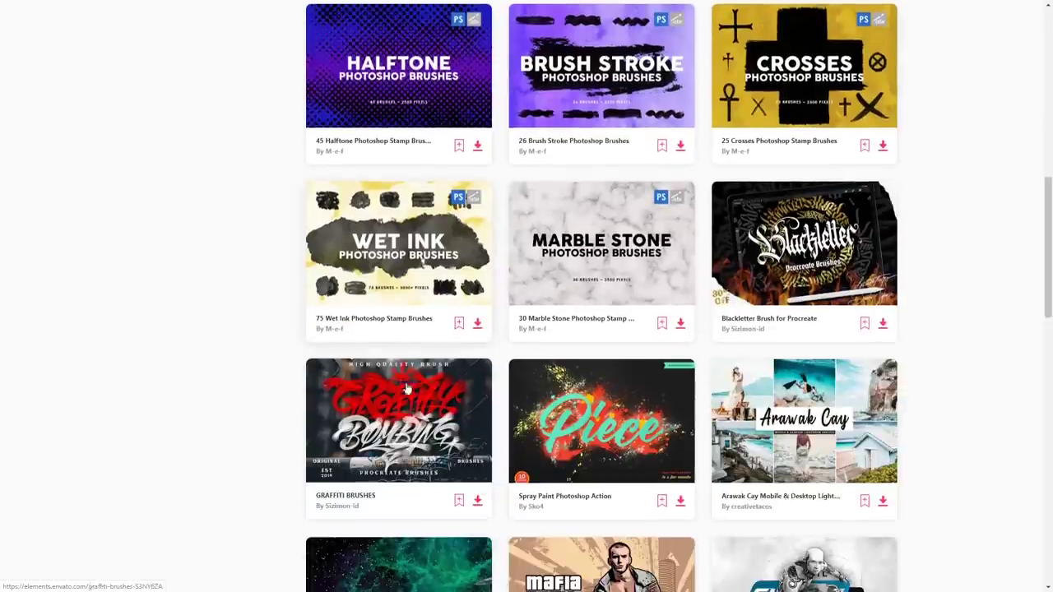
scroll(737, 212, "down", 4)
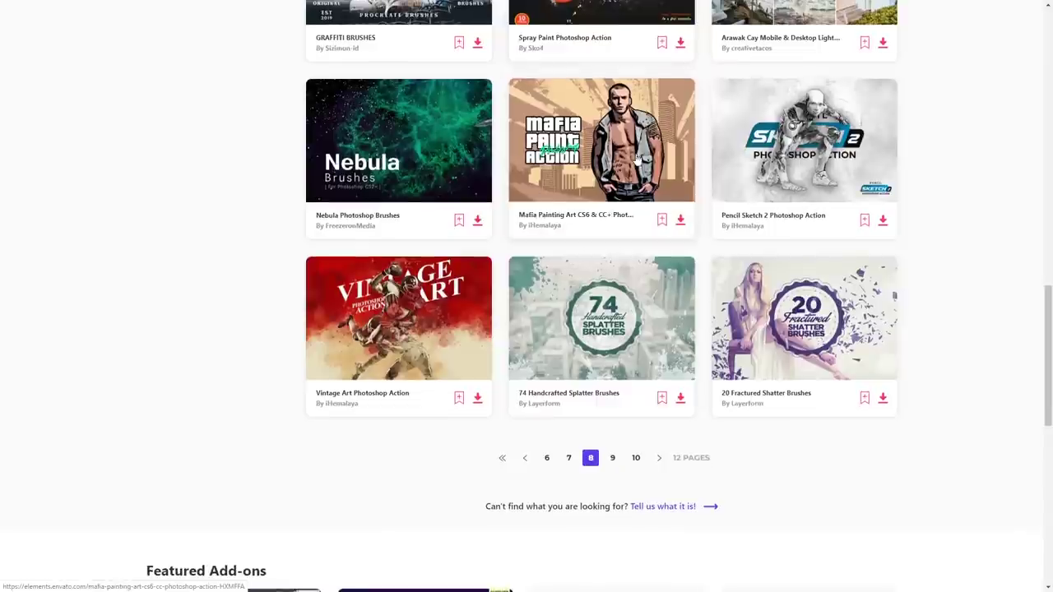
scroll(527, 198, "down", 2)
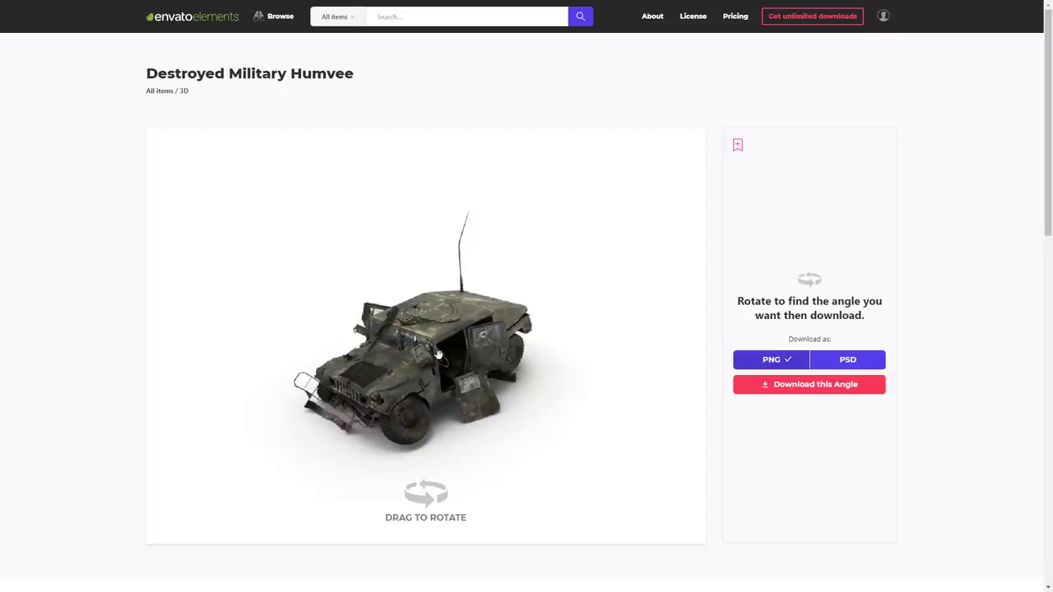
- Rotate the Destroyed Military Humvee model to a higher viewing angle and compare the PSD and PNG download formats
left_click_drag(396, 367, 435, 336)
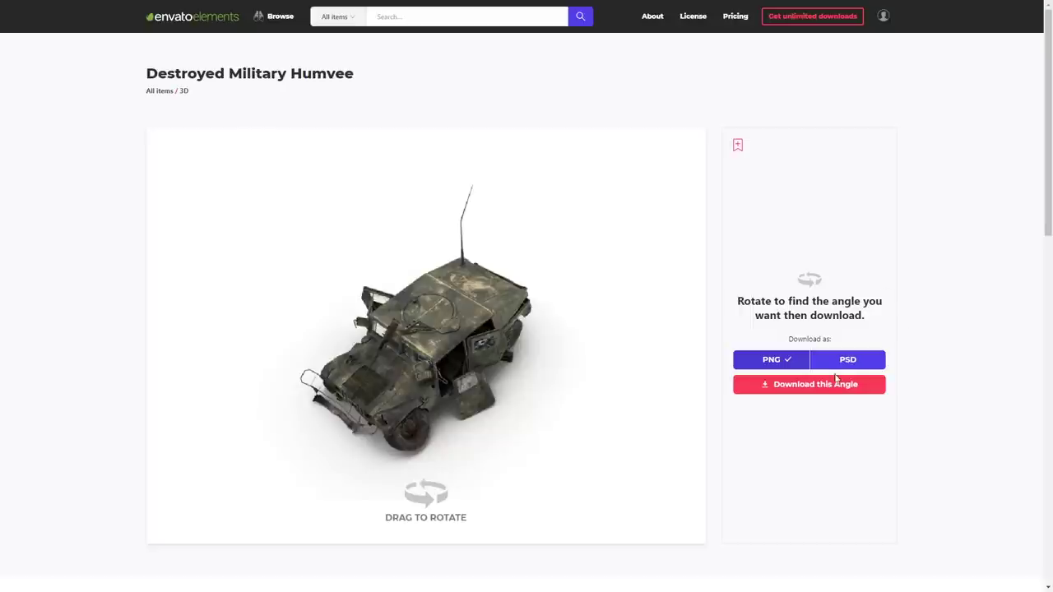
left_click(865, 362)
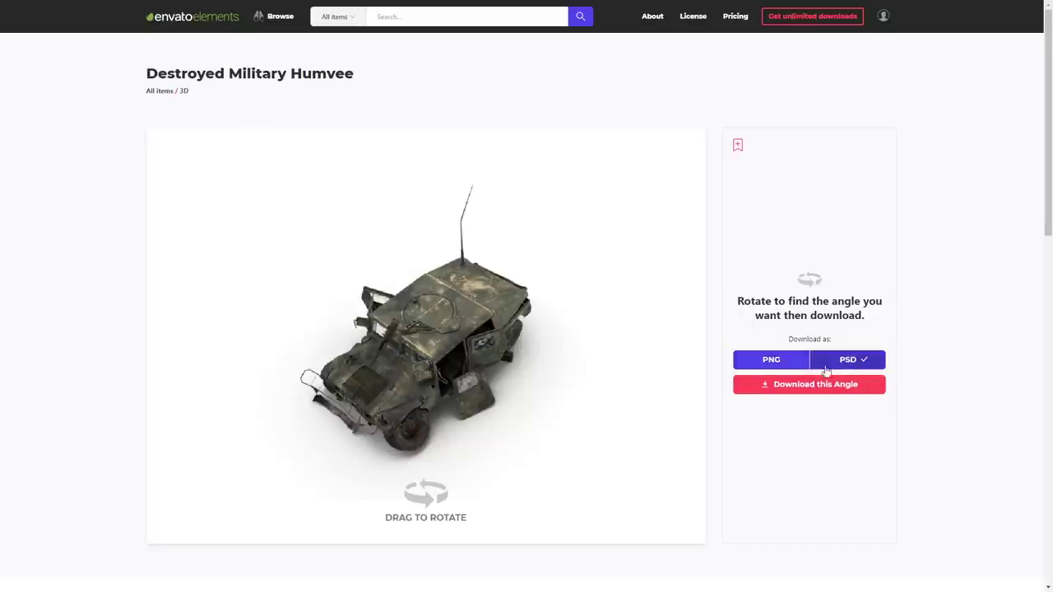
left_click(785, 362)
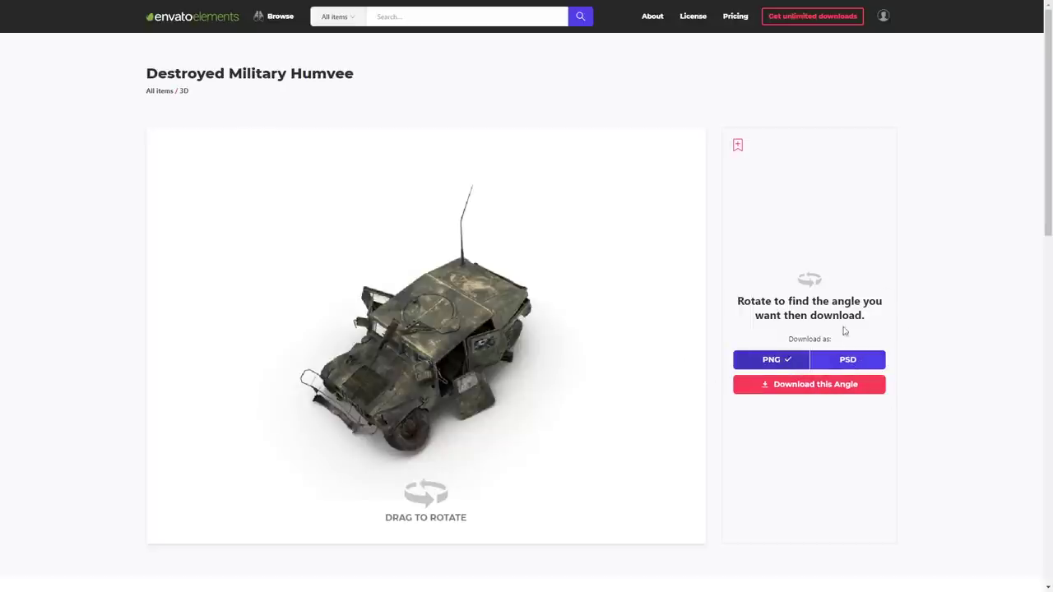
- Look through the similar 3D items on the Humvee page and browse the PixelSquid360 models in the 3D catalogue
scroll(663, 371, "down", 9)
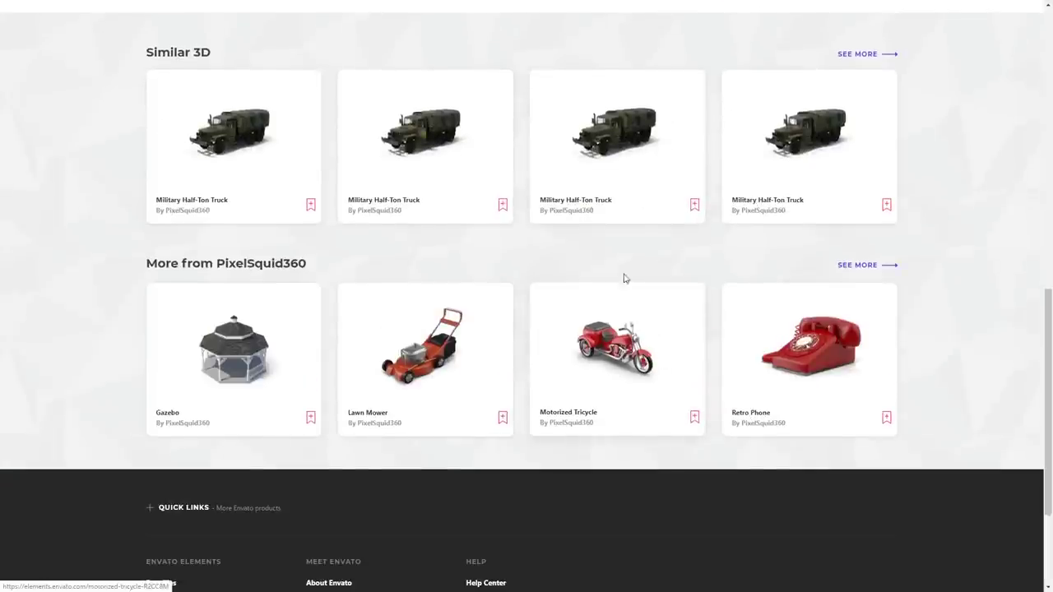
scroll(641, 333, "up", 2)
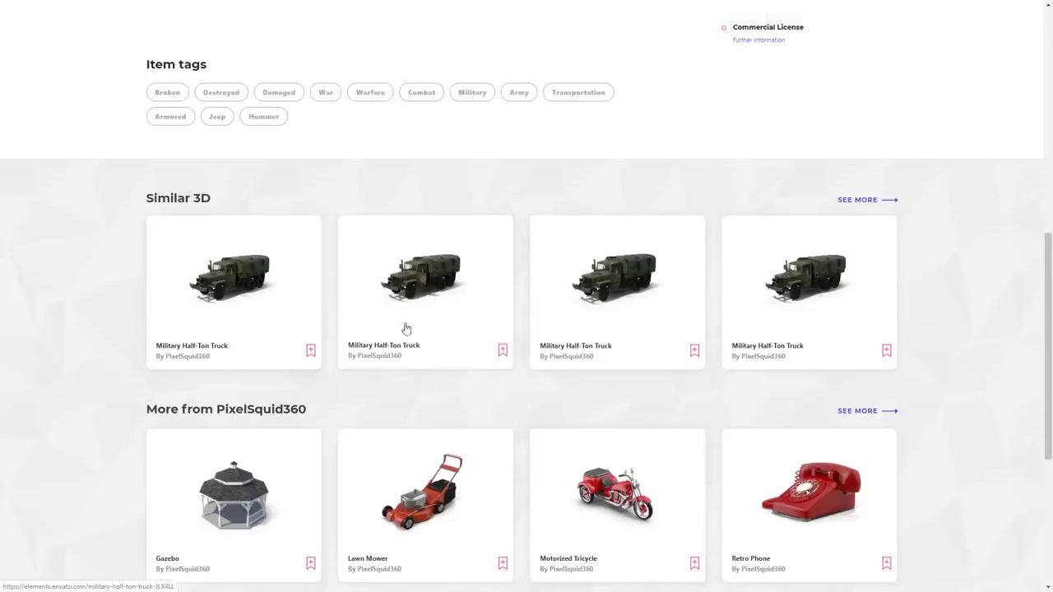
scroll(296, 284, "up", 5)
scroll(470, 292, "down", 2)
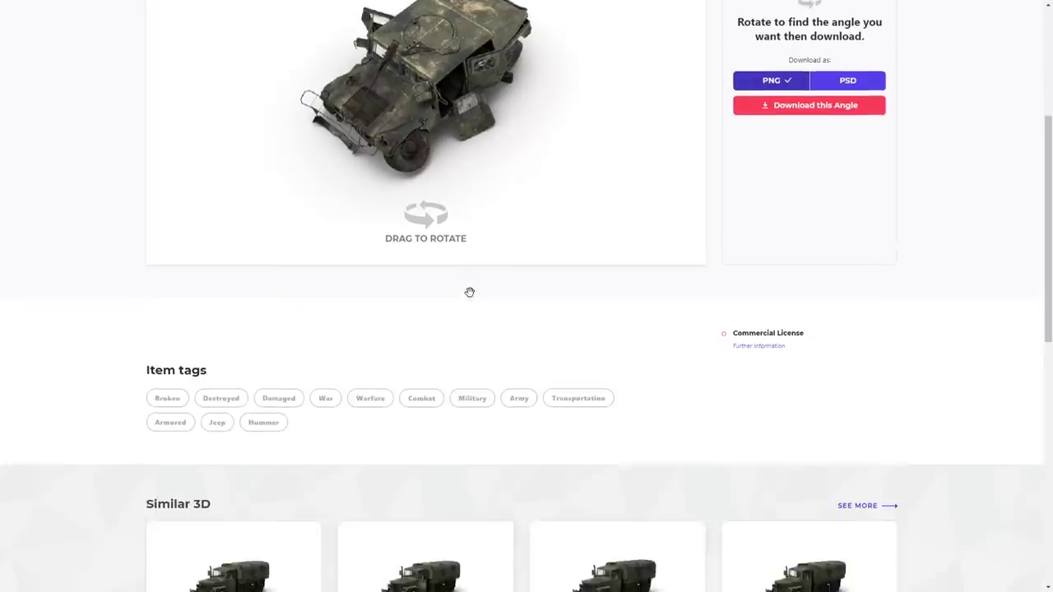
scroll(469, 292, "up", 4)
scroll(448, 292, "down", 15)
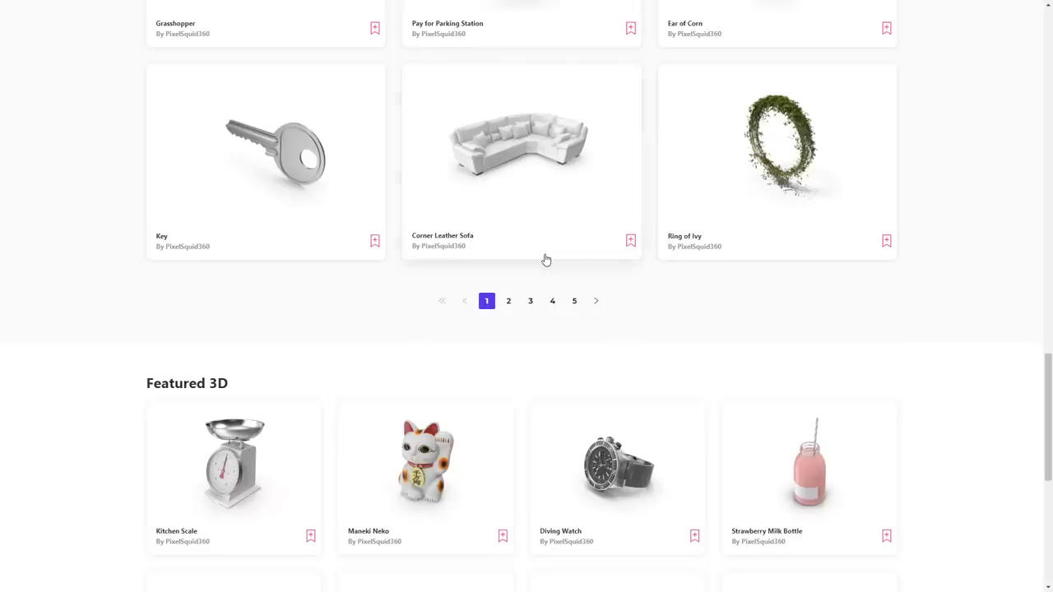
scroll(546, 260, "up", 12)
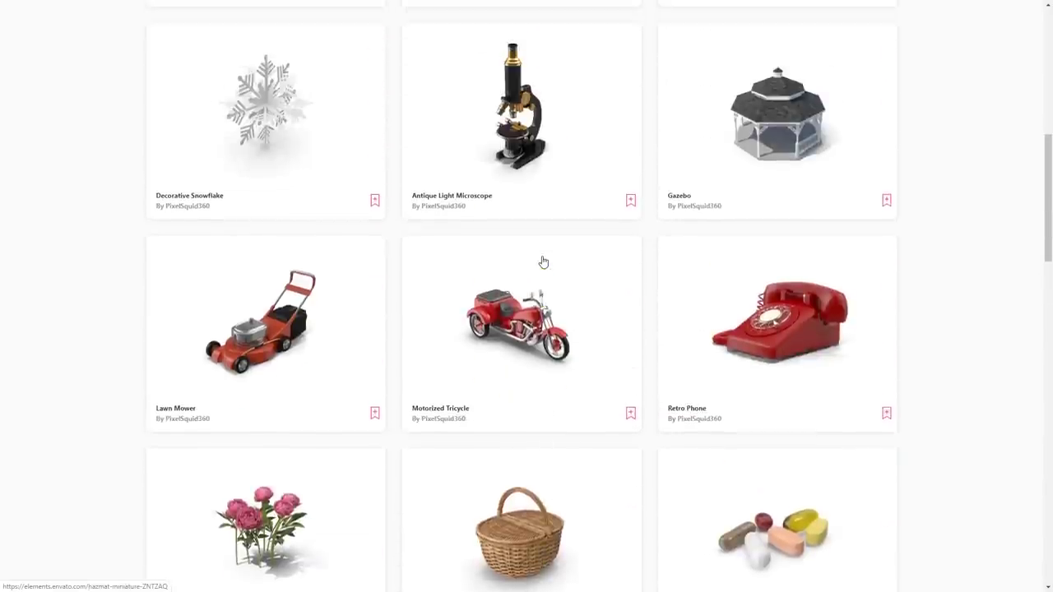
scroll(543, 262, "up", 7)
- Review the Envato Elements pricing for the Individuals, Teams and Enterprise plans, including the team size options
key("ctrl+Tab")
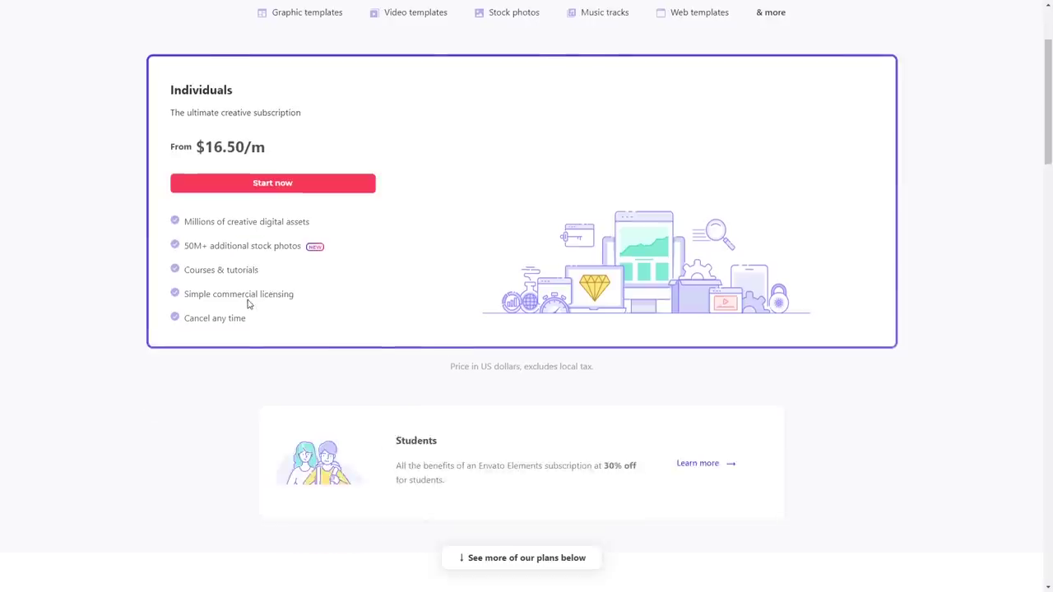
scroll(250, 309, "down", 4)
scroll(256, 315, "down", 4)
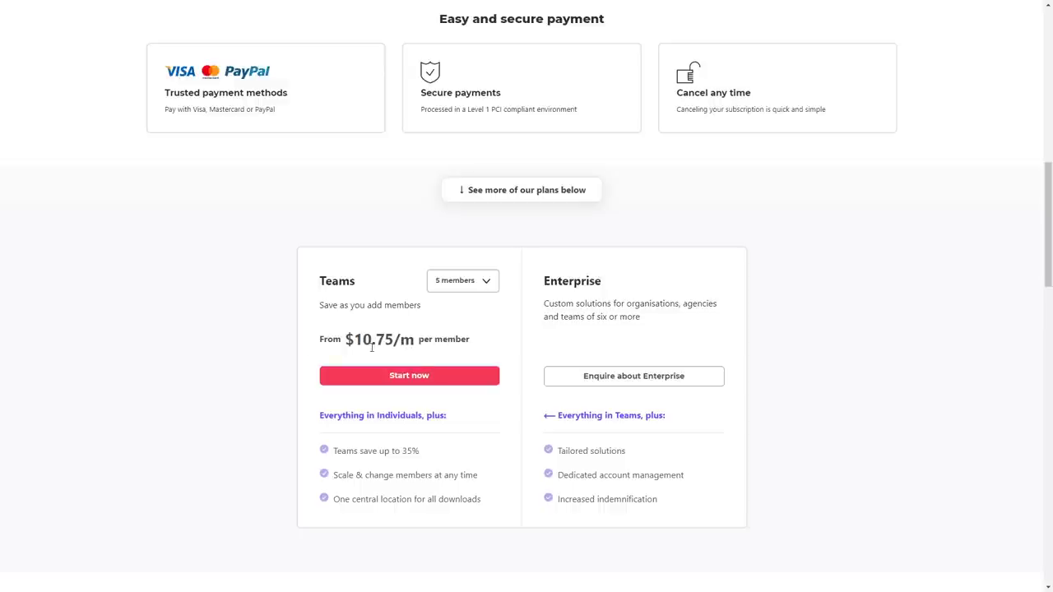
left_click(467, 286)
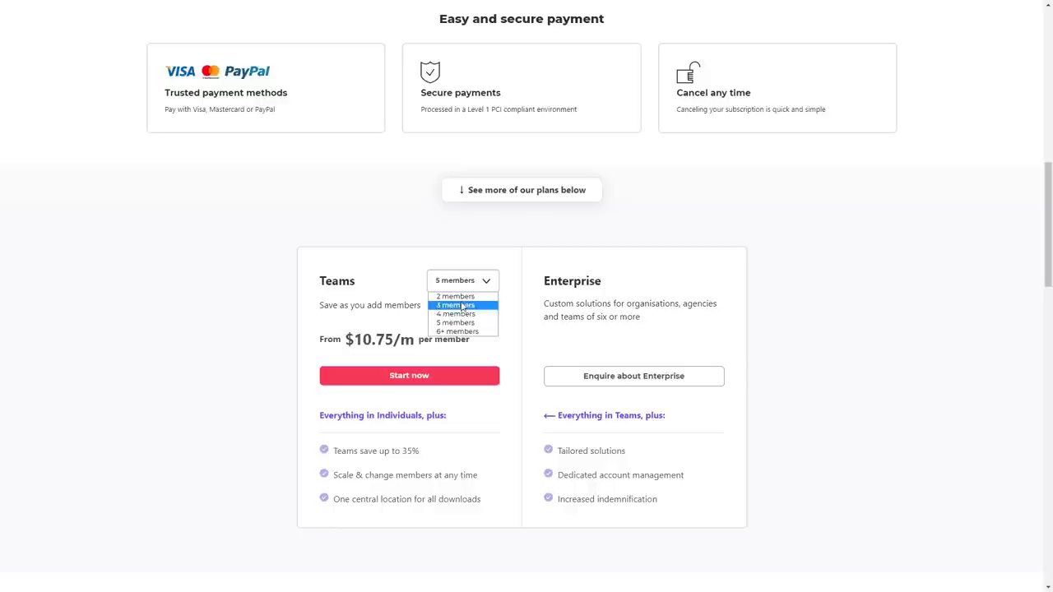
left_click(271, 352)
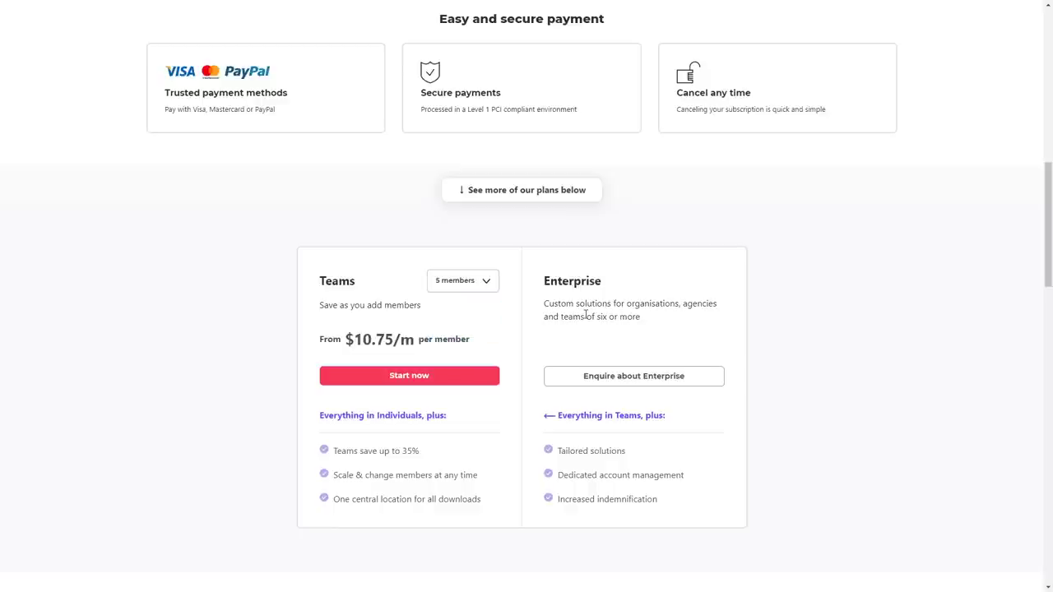
scroll(587, 311, "up", 5)
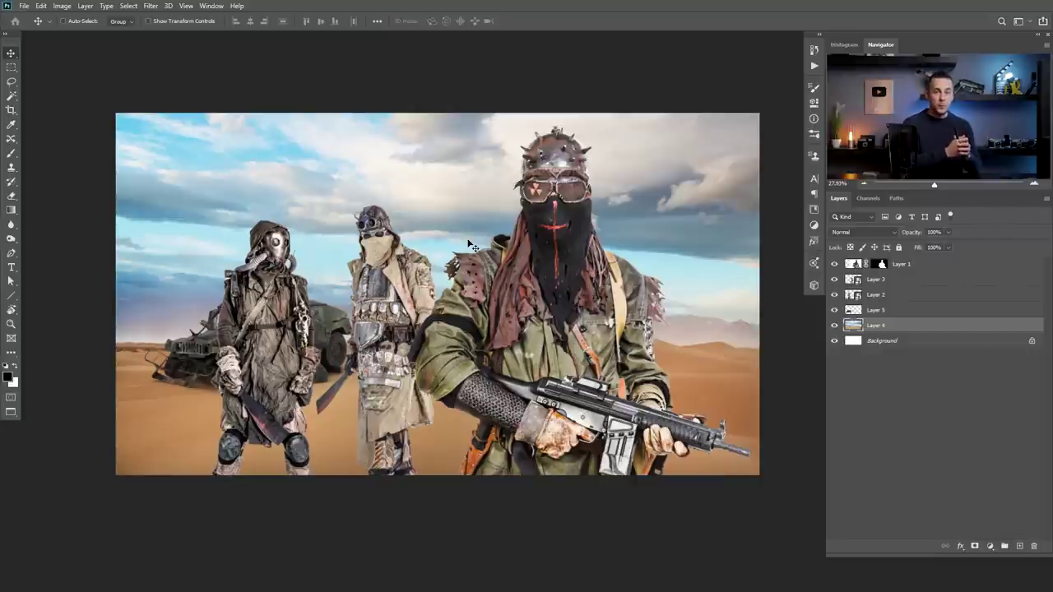
- Convert the desert background Layer 4 to a smart object and lower its Saturation to -34 with the Camera Raw Filter
right_click(921, 330)
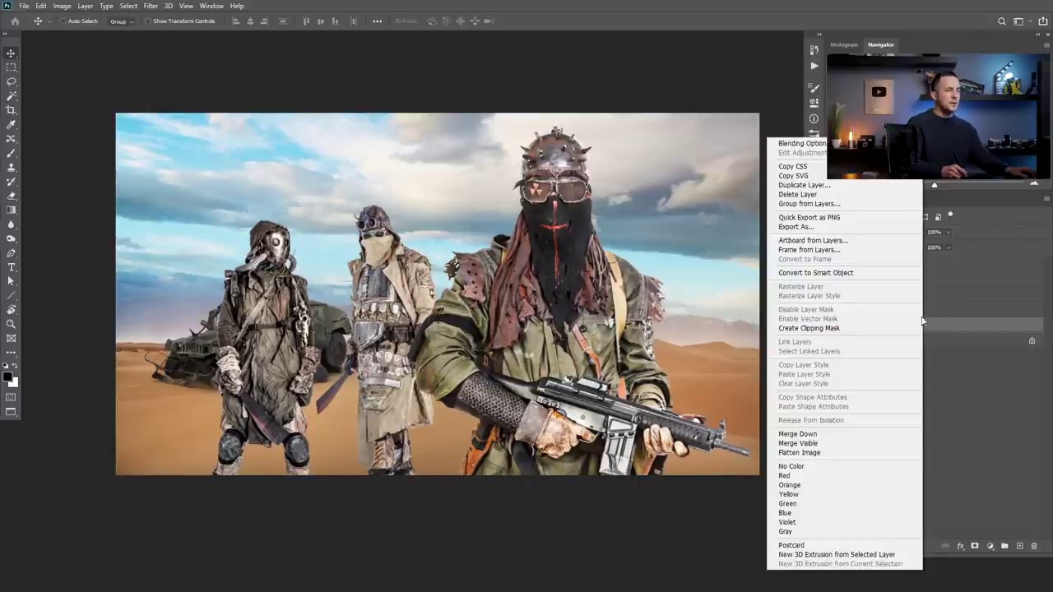
left_click(835, 276)
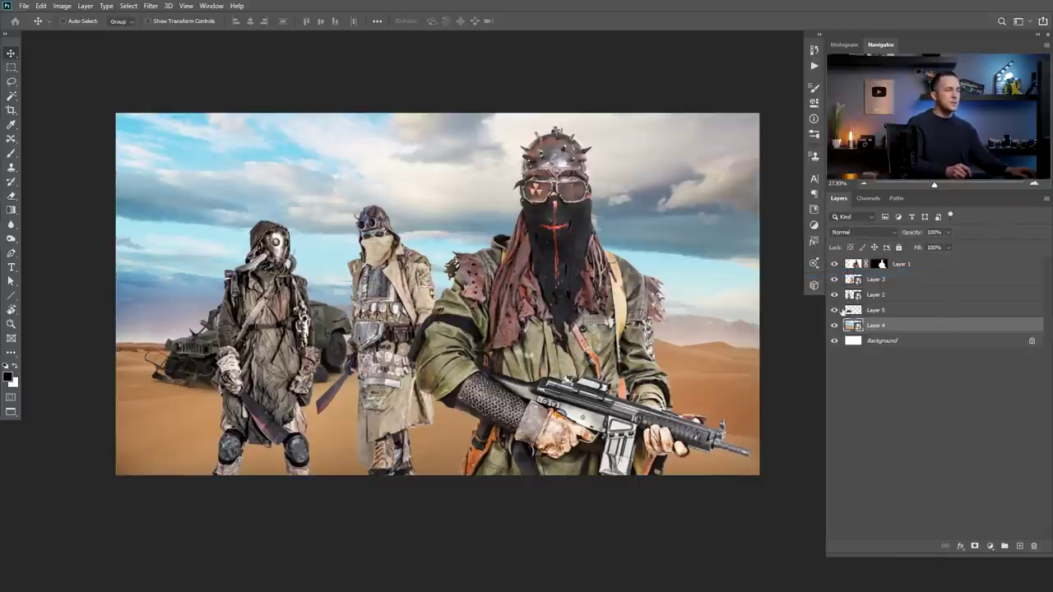
left_click(150, 6)
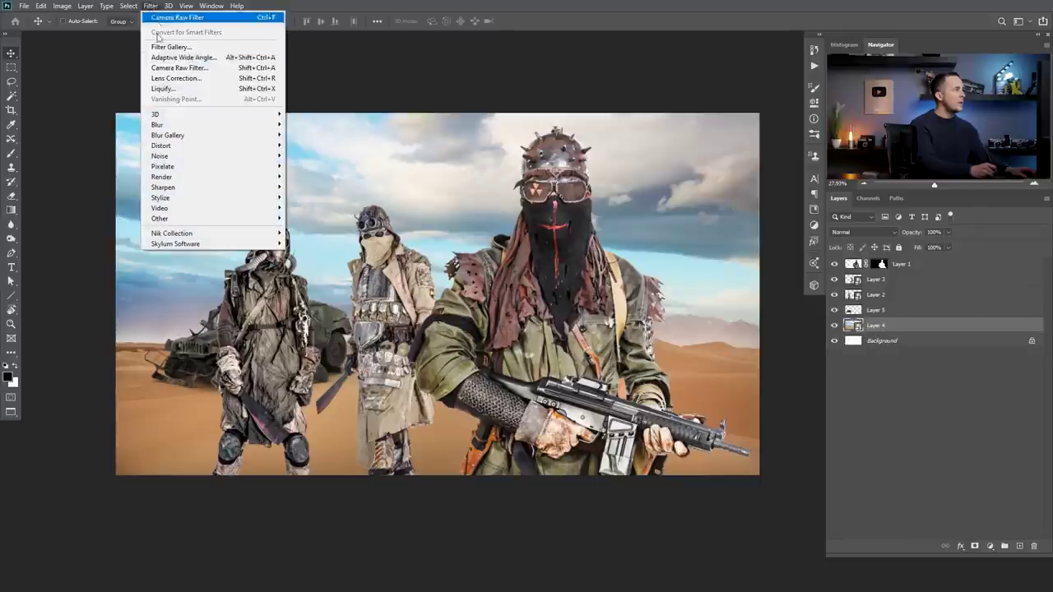
left_click(183, 79)
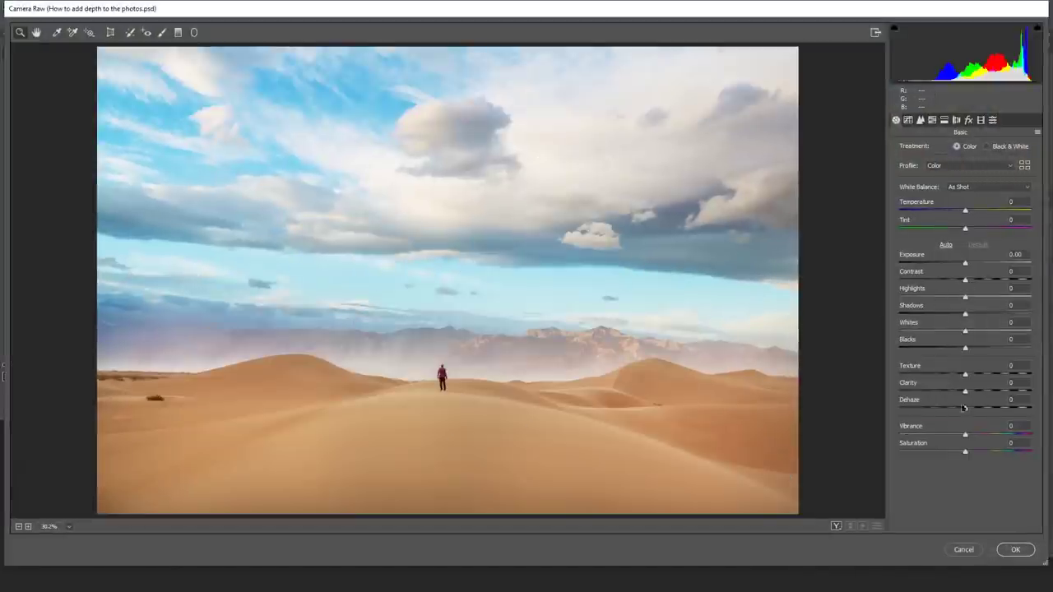
left_click_drag(966, 455, 943, 456)
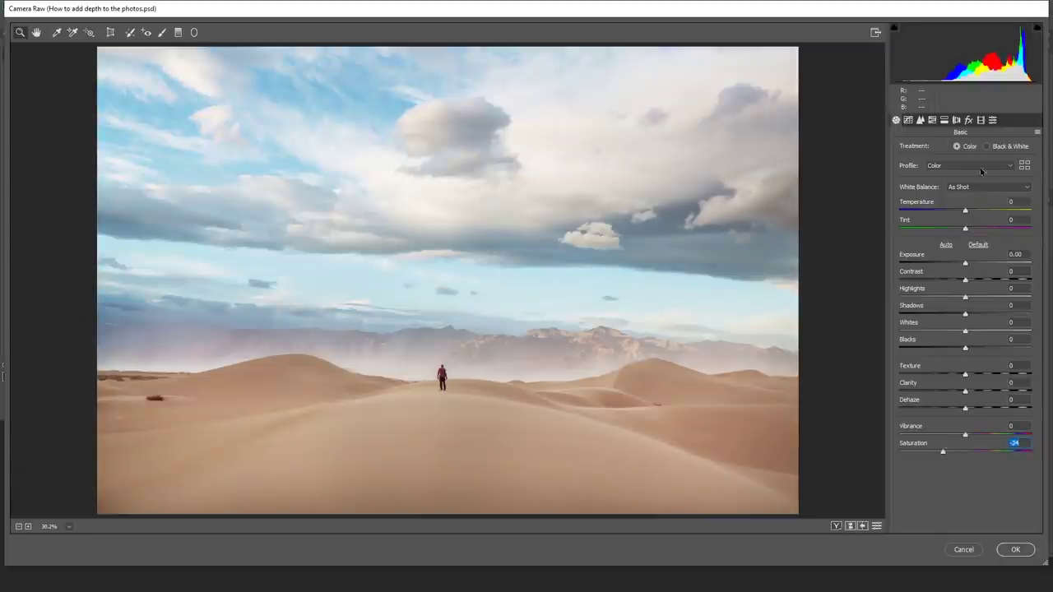
- In the HSL saturation adjustments, set Aquas to -23 and Blues to -47
left_click(933, 121)
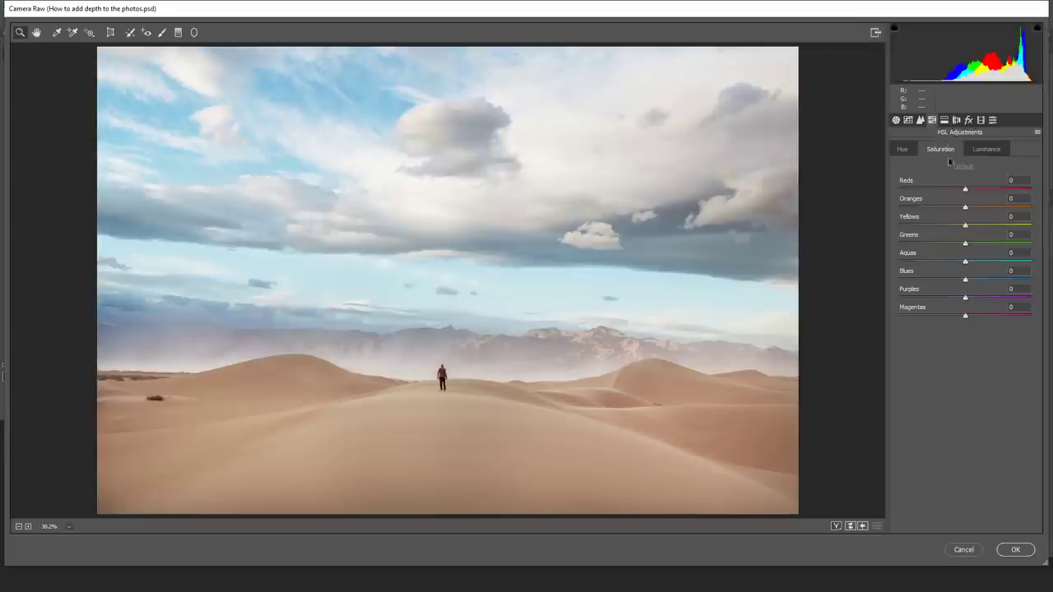
left_click_drag(965, 280, 950, 262)
left_click_drag(941, 280, 937, 282)
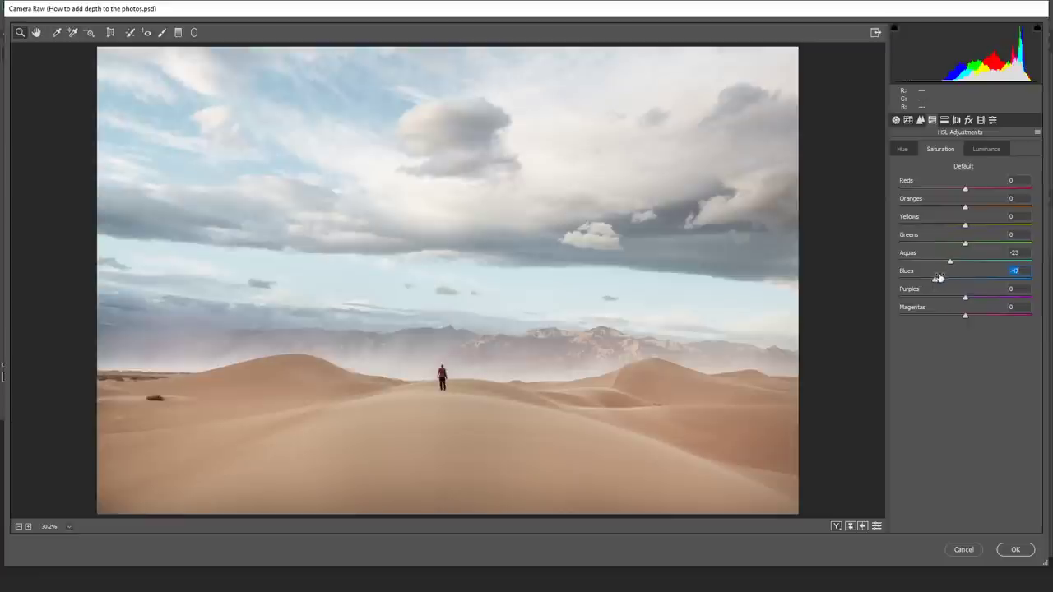
- Set Dehaze to -10, fine-tune the overall Saturation and apply the Camera Raw Filter to Layer 4
left_click(896, 121)
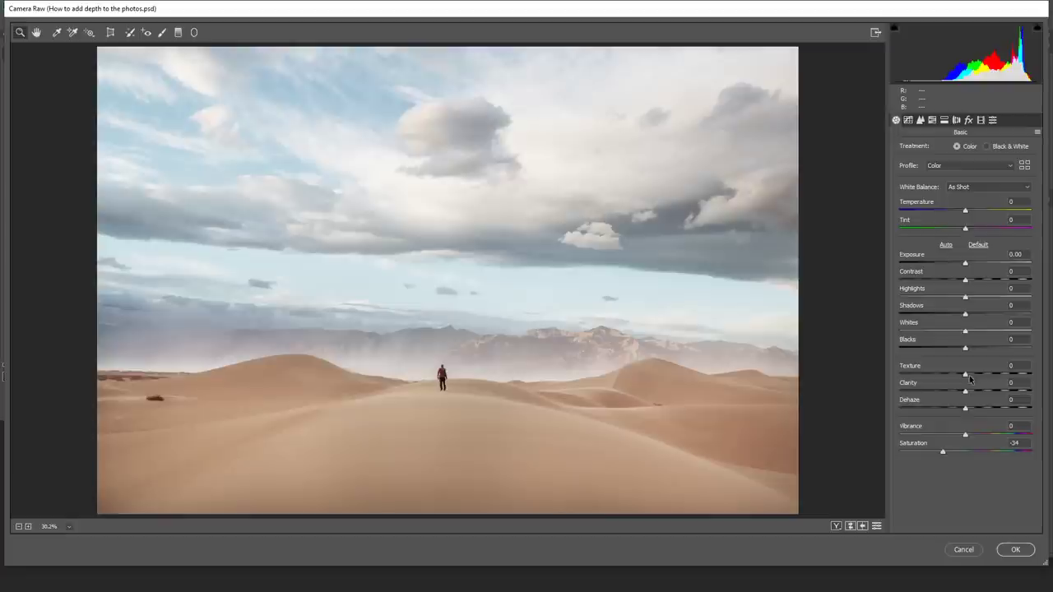
left_click_drag(965, 409, 959, 409)
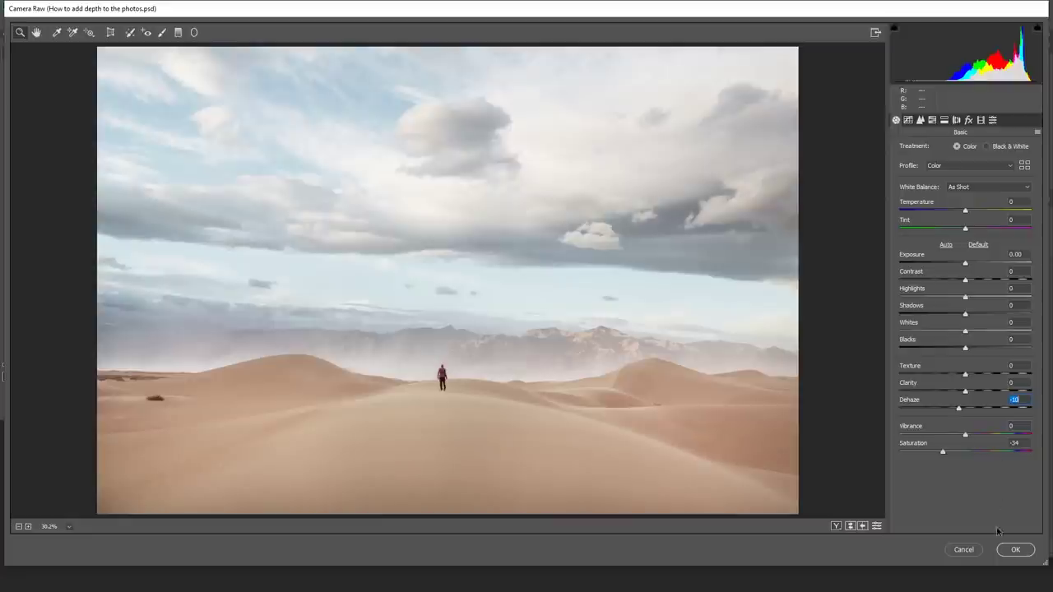
left_click_drag(943, 453, 944, 455)
left_click(1021, 556)
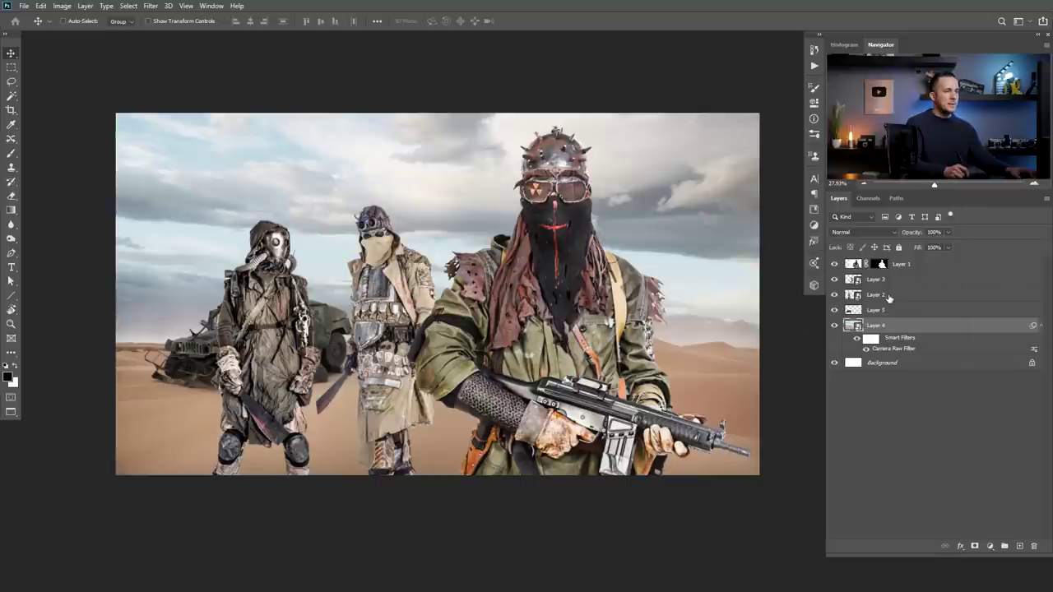
- Group Layers 2 and 3 and name the group "2 Plan"
left_click(900, 294)
left_click(902, 283, "shift")
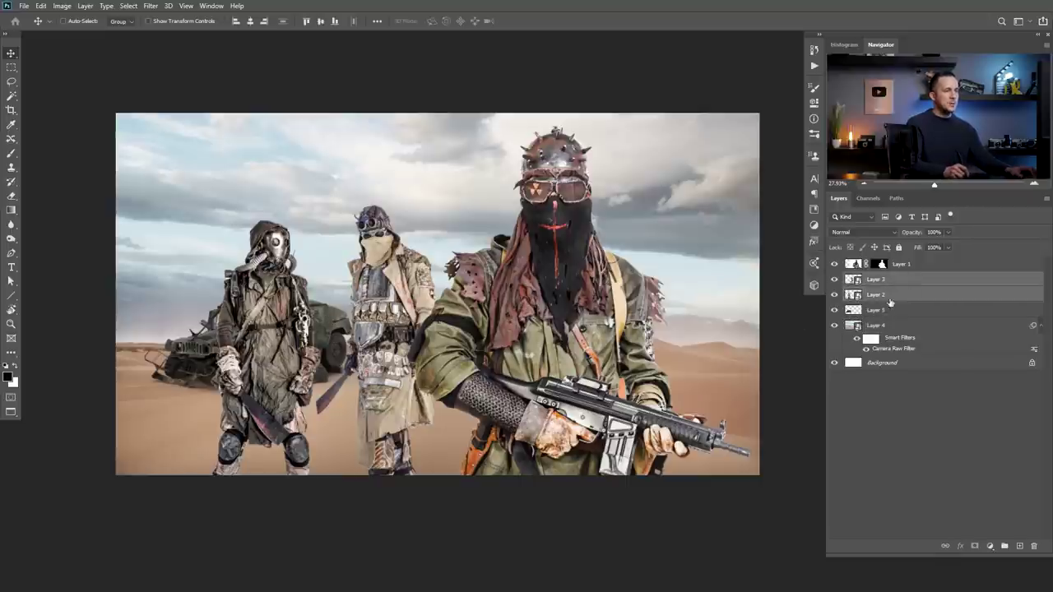
key("ctrl+g")
double_click(883, 278)
type("2 Pl")
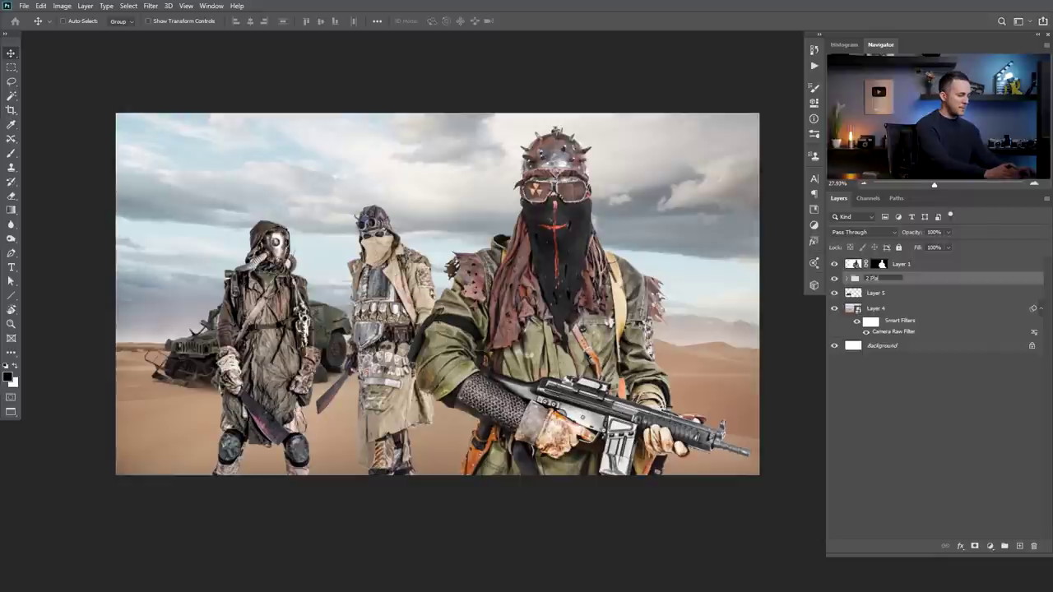
type("an")
key("Return")
- Rename Layer 1 as "1 Plan" and Layer 5 as "Jeep"
double_click(900, 264)
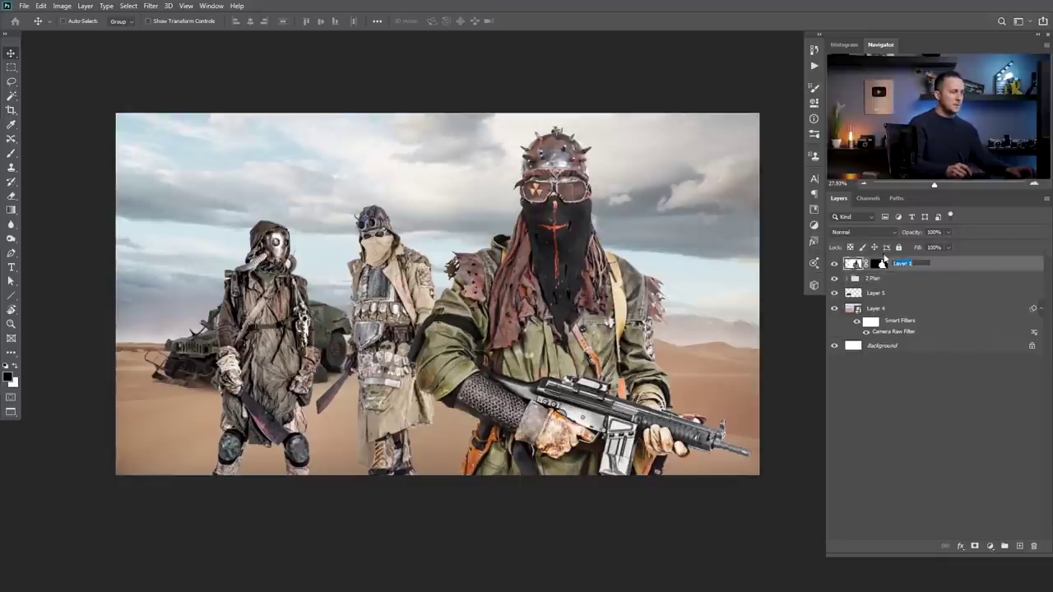
type("1 Plan")
key("Return")
double_click(876, 293)
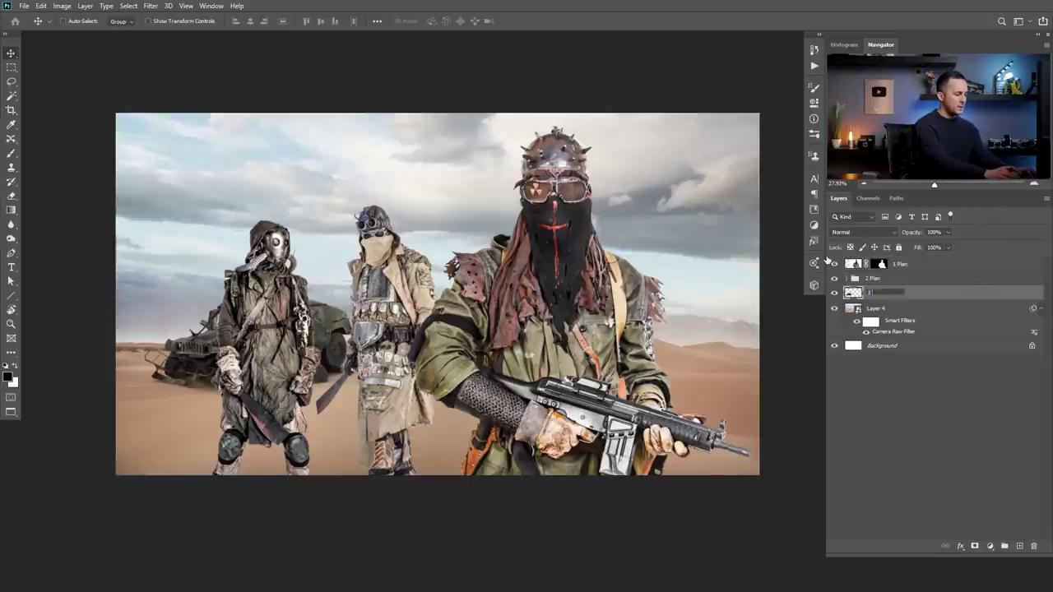
type("Jeep")
key("Return")
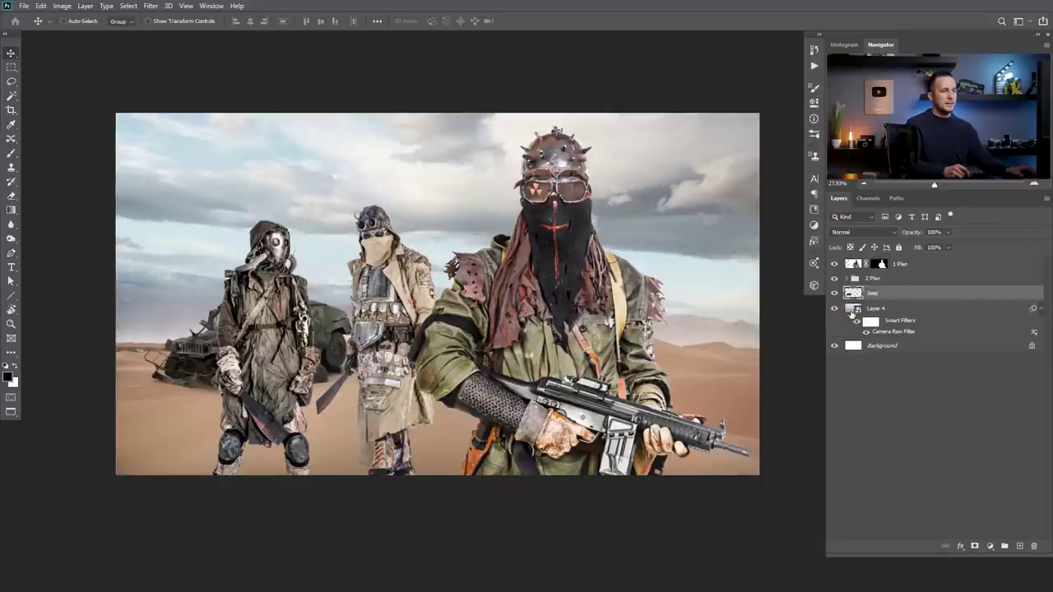
- Add a Hue/Saturation adjustment layer clipped to the 2 Plan group
left_click(862, 284)
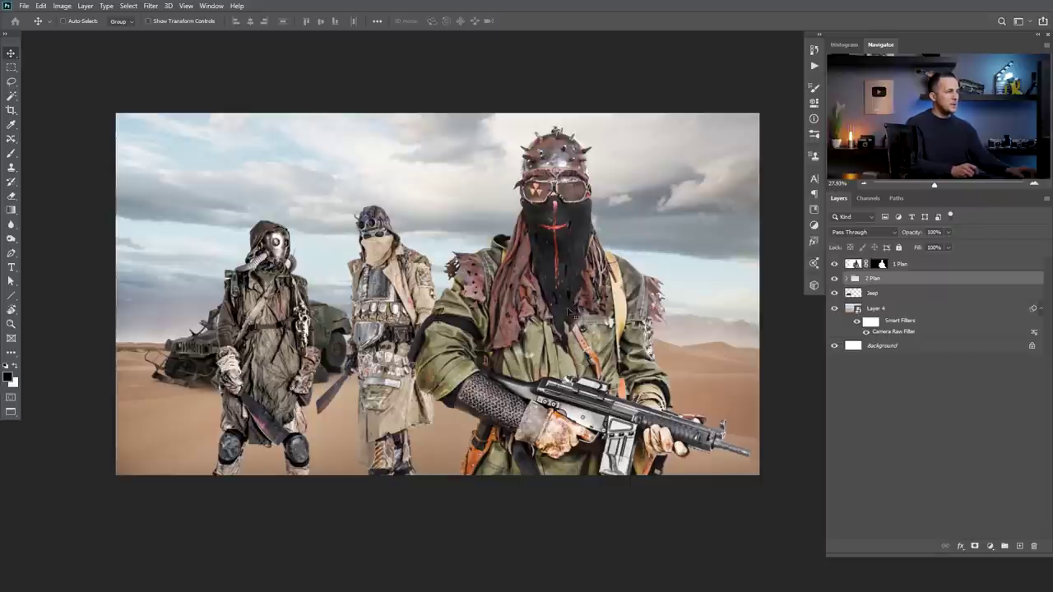
left_click(990, 546)
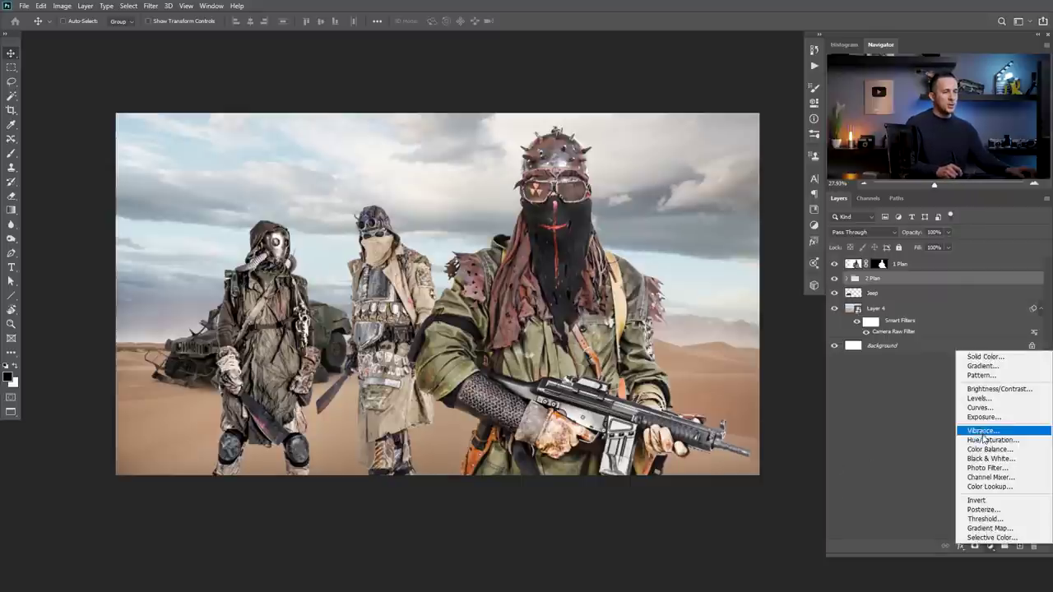
left_click(991, 440)
left_click(719, 300)
- Test strong and reduced saturation on the two background figures and settle the Hue/Saturation adjustment close to neutral
left_click_drag(716, 183, 758, 191)
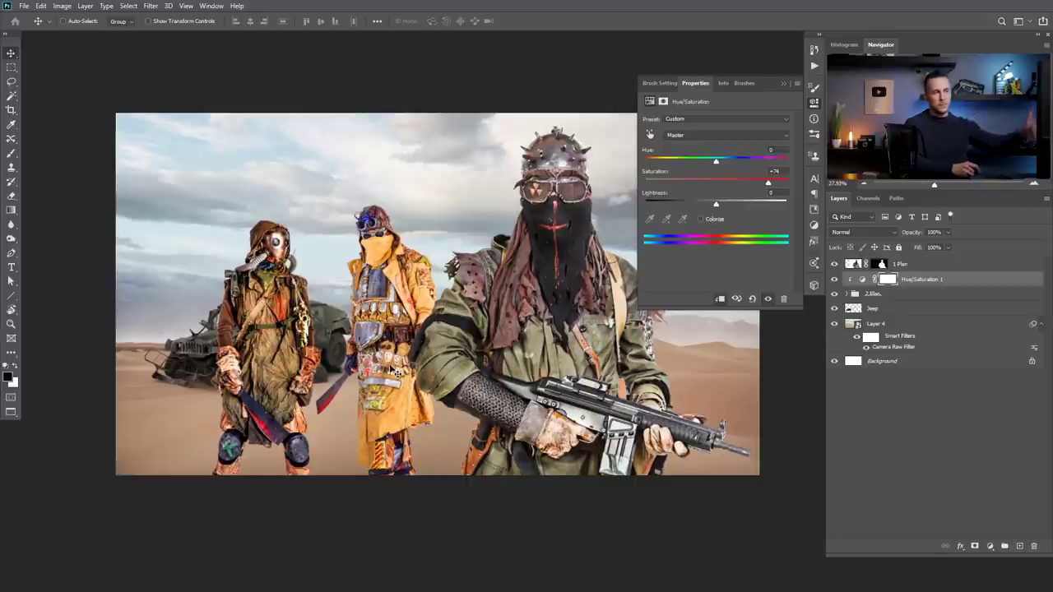
left_click(700, 183)
left_click_drag(700, 182, 716, 183)
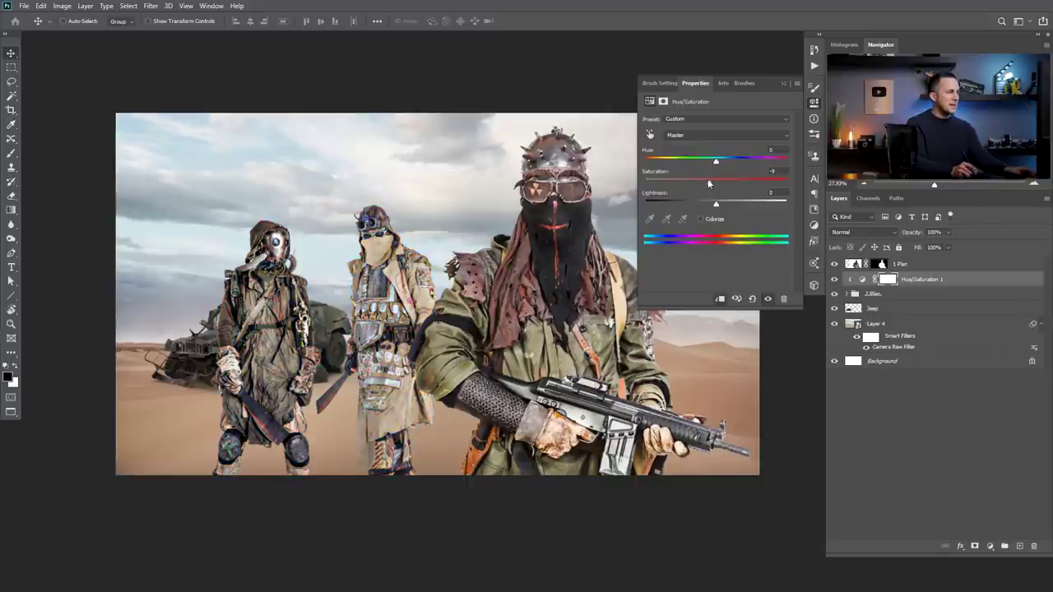
left_click(786, 84)
- Add a Curves adjustment clipped to the 2 Plan group, lift its shadows from input 61 to output 80, and compare before and after
left_click(990, 546)
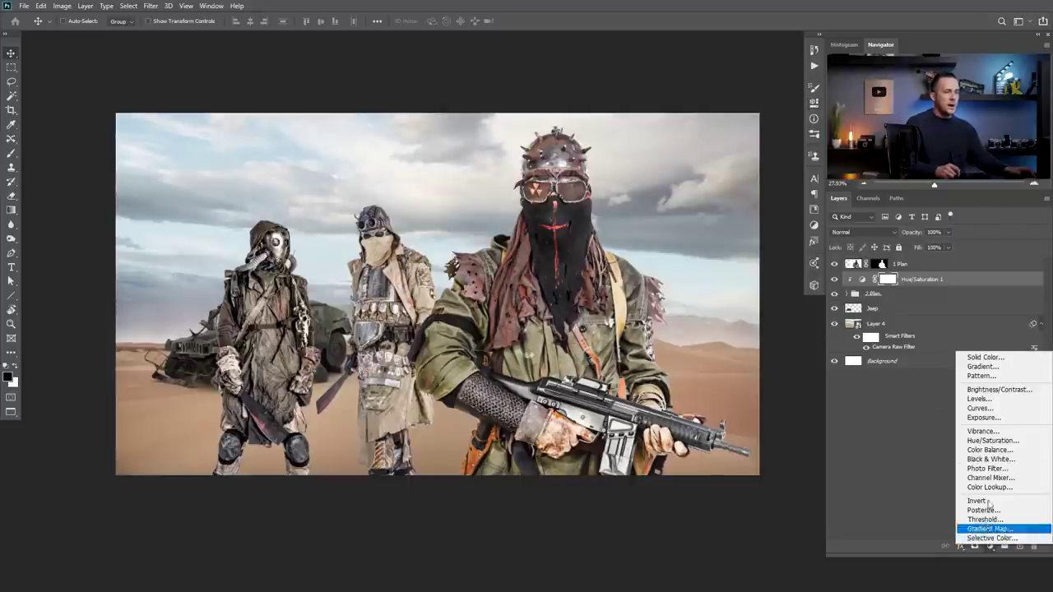
left_click(980, 409)
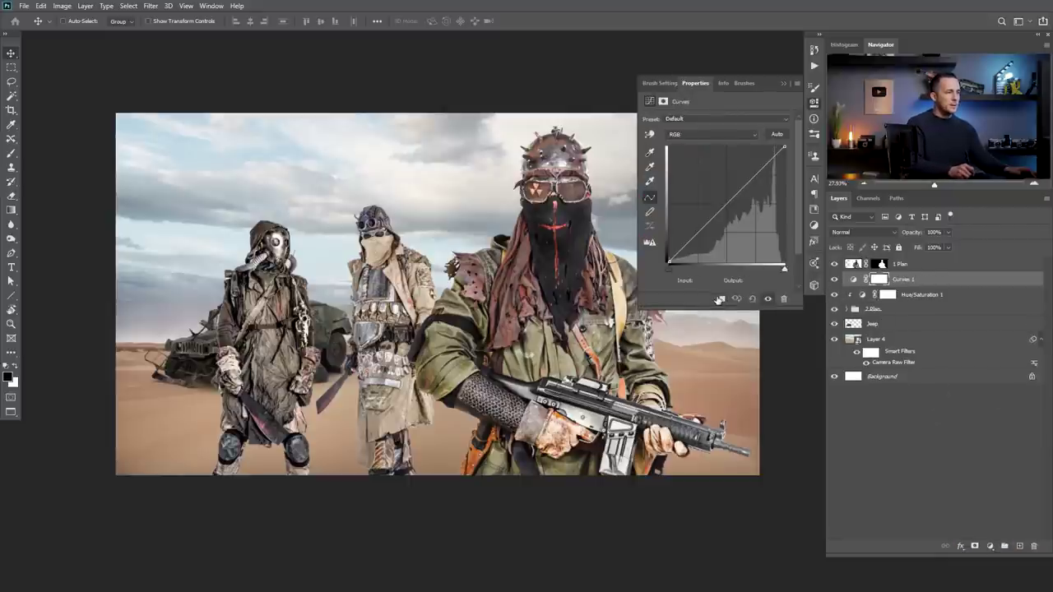
left_click(756, 174)
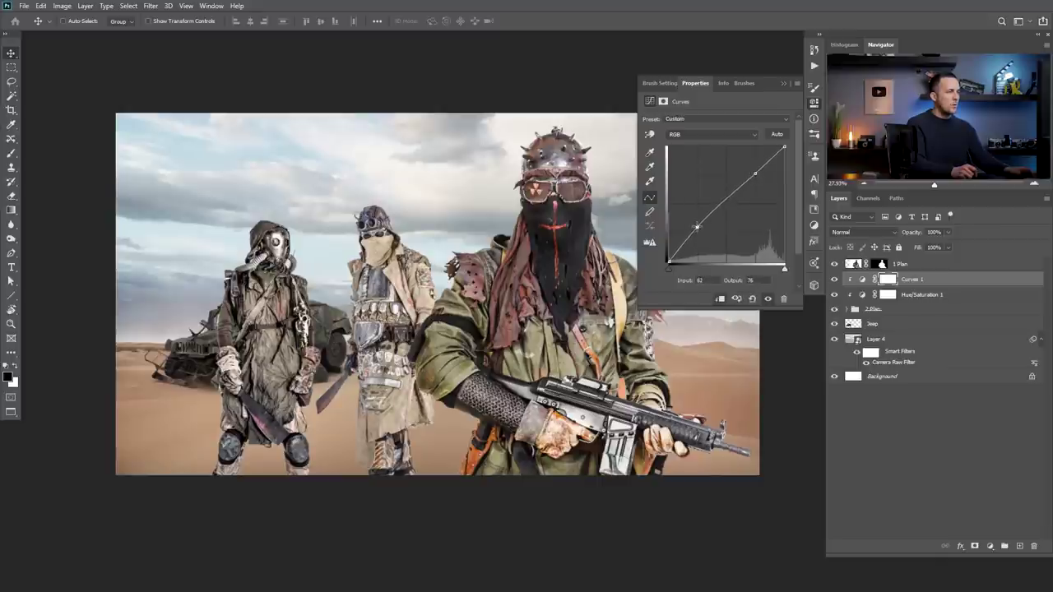
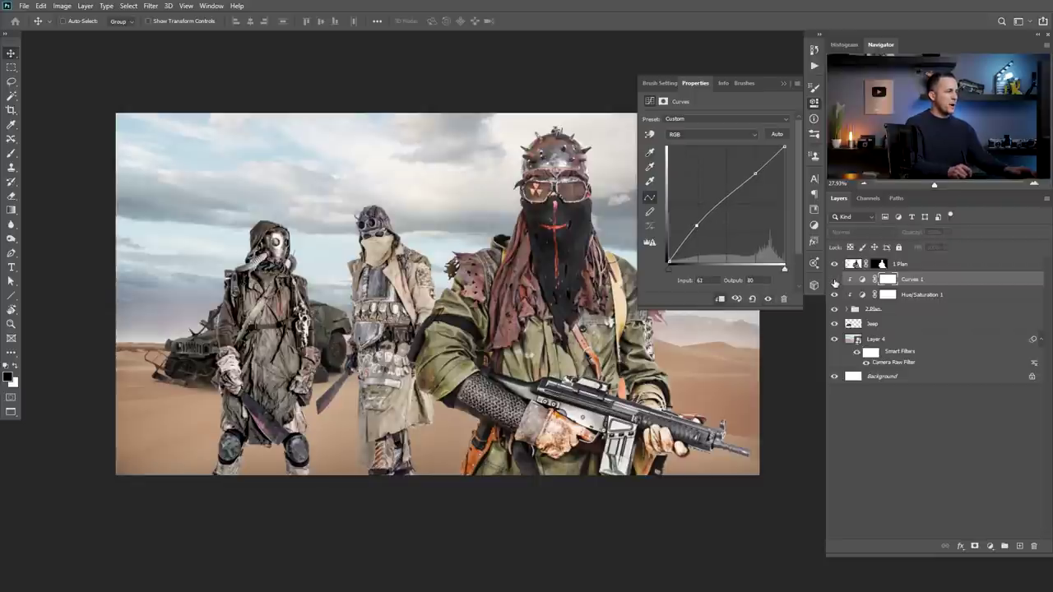
left_click(834, 279)
left_click(834, 280)
left_click(834, 279)
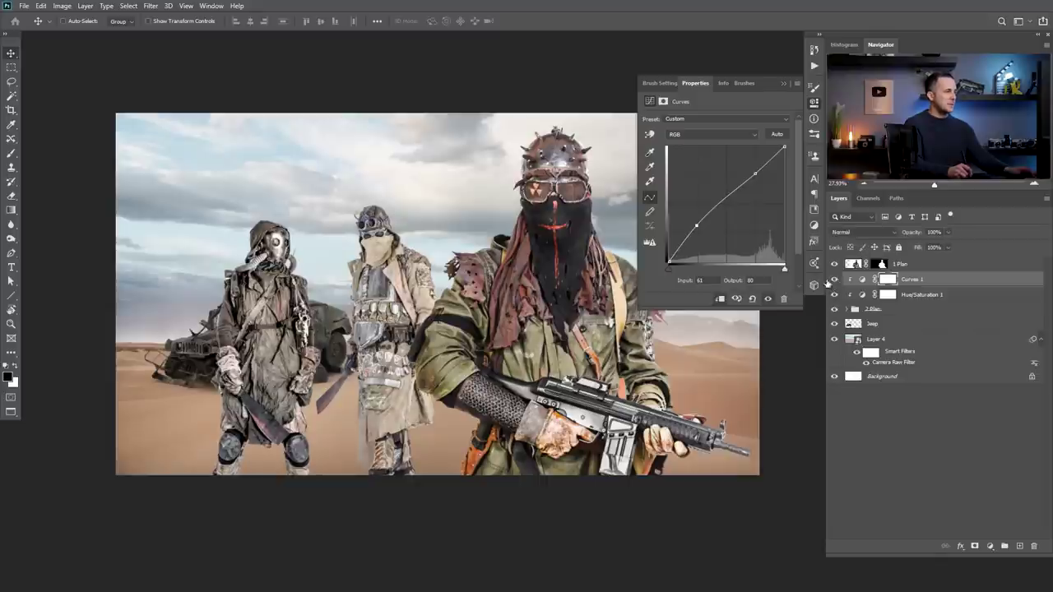
- Refine the figures' curve to output 79 in the shadows and 190 at input 195 in the highlights, then compare without both adjustments
left_click_drag(694, 223, 697, 228)
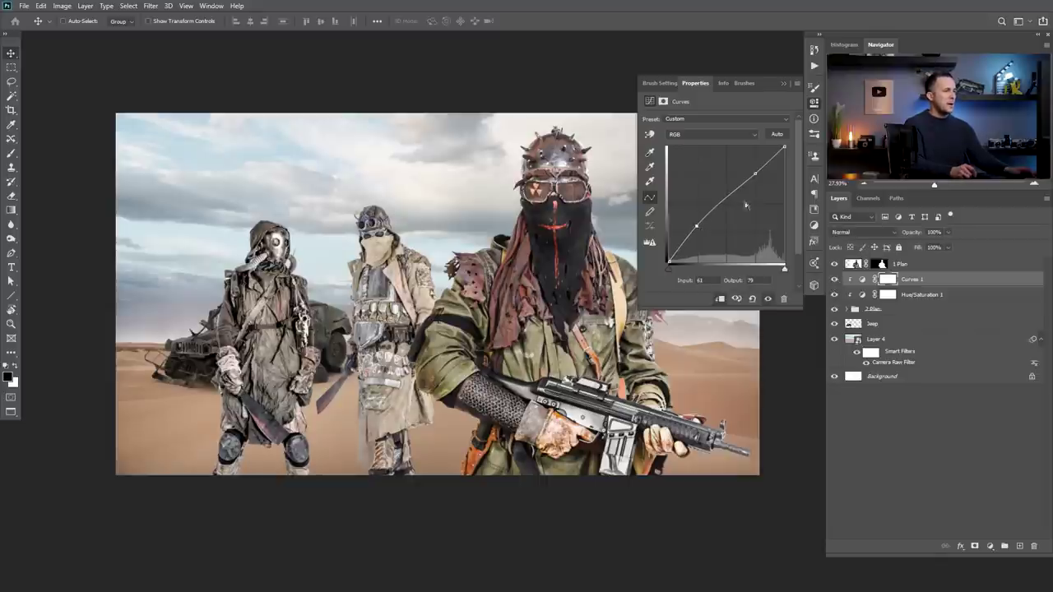
left_click_drag(755, 172, 756, 175)
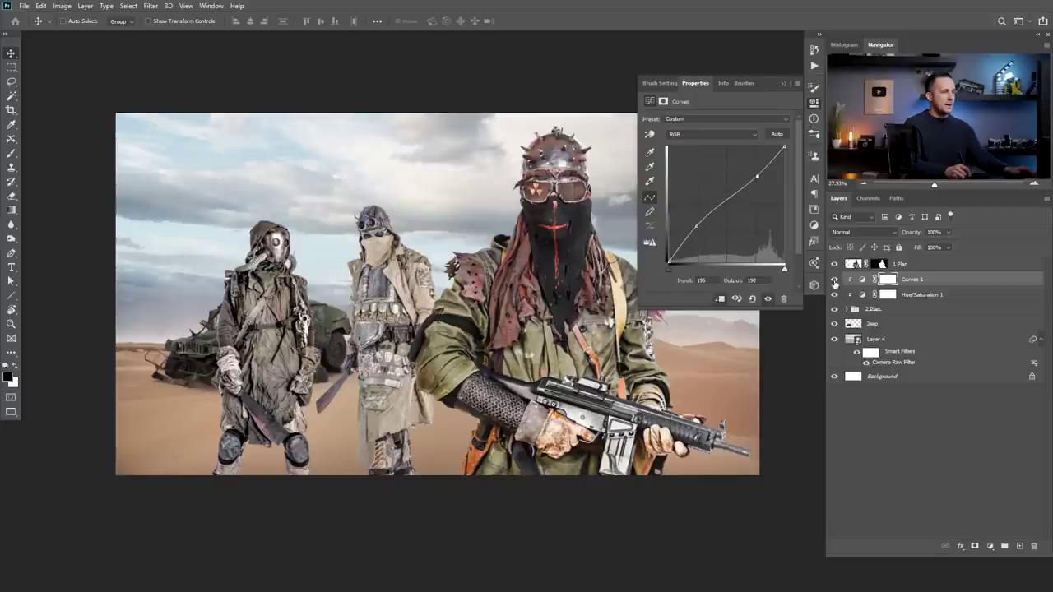
left_click(837, 289)
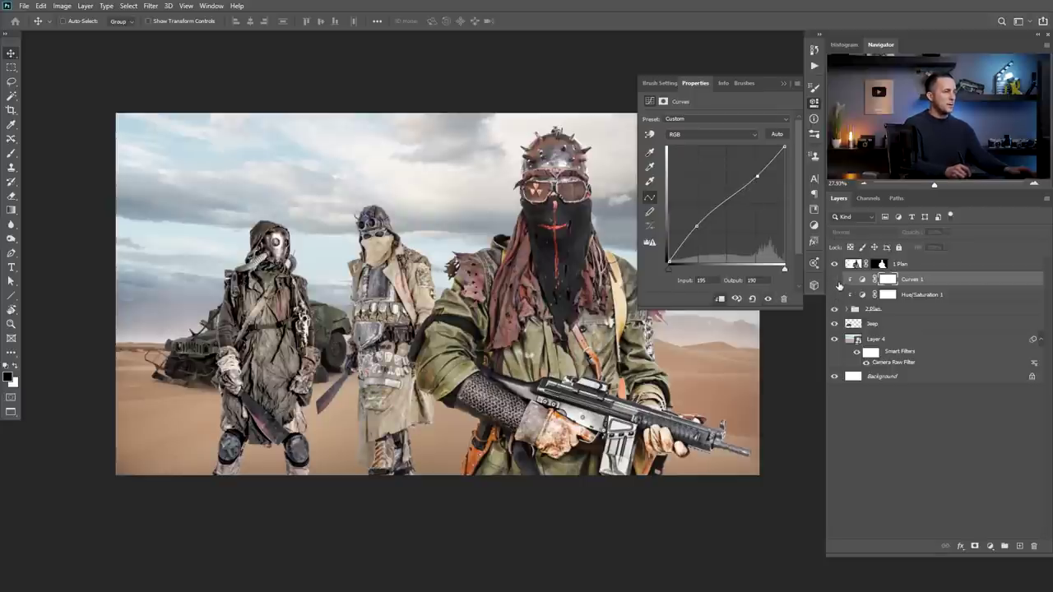
left_click(836, 280)
left_click(784, 84)
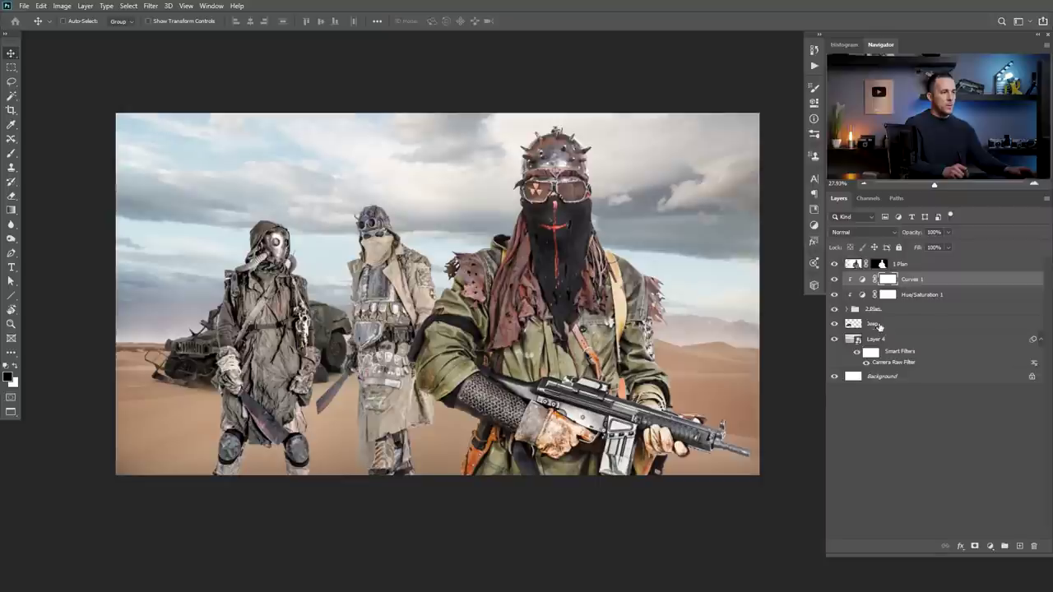
- Add a Curves adjustment clipped to the Jeep layer, lowering the highlights slightly and lifting the shadows to about output 99
left_click(875, 325)
left_click(990, 546)
left_click(983, 408)
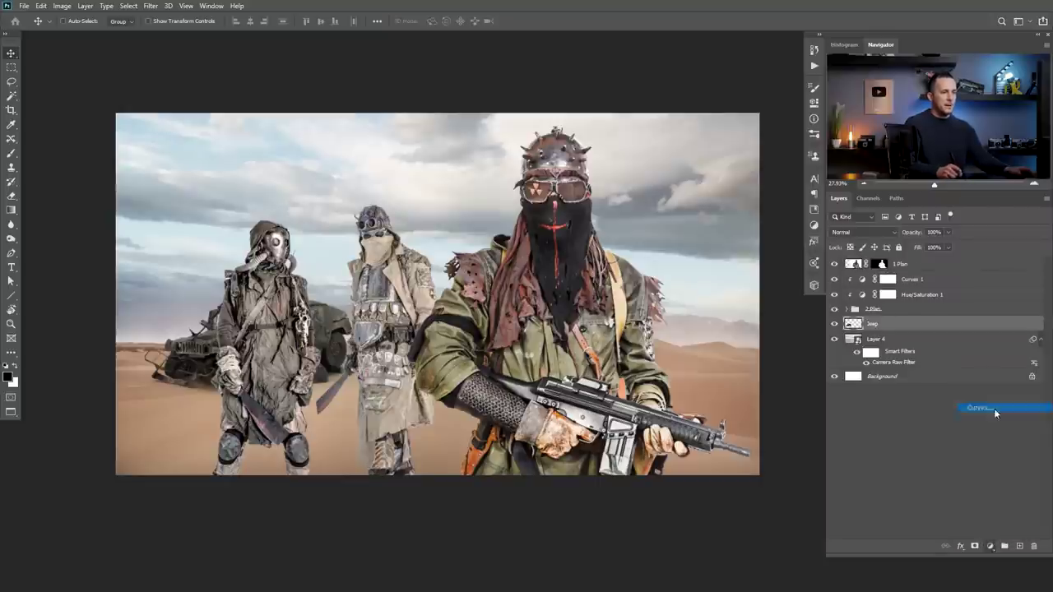
left_click_drag(748, 182, 752, 186)
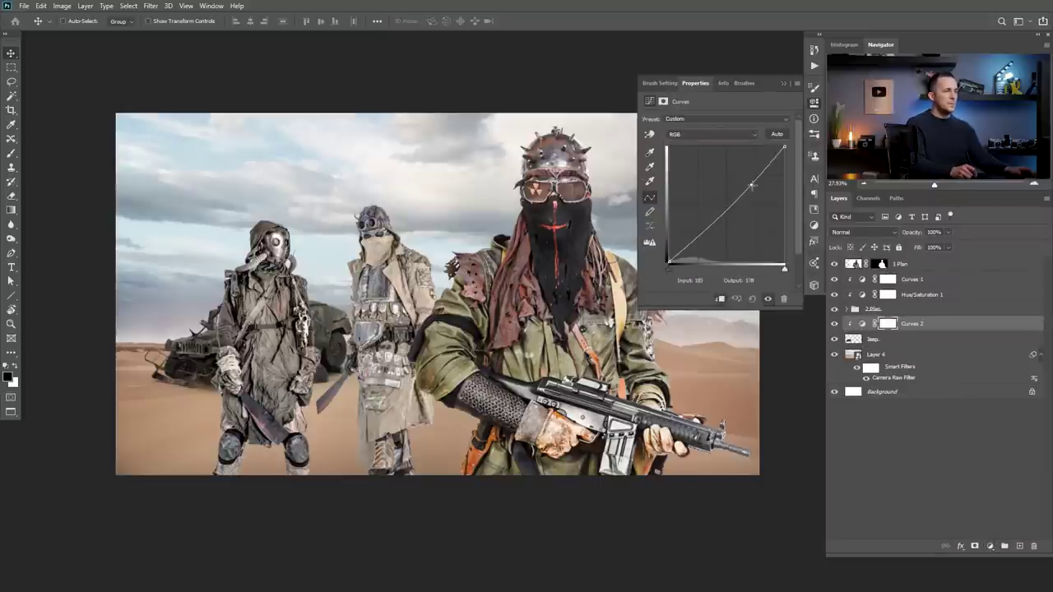
left_click_drag(711, 225, 703, 218)
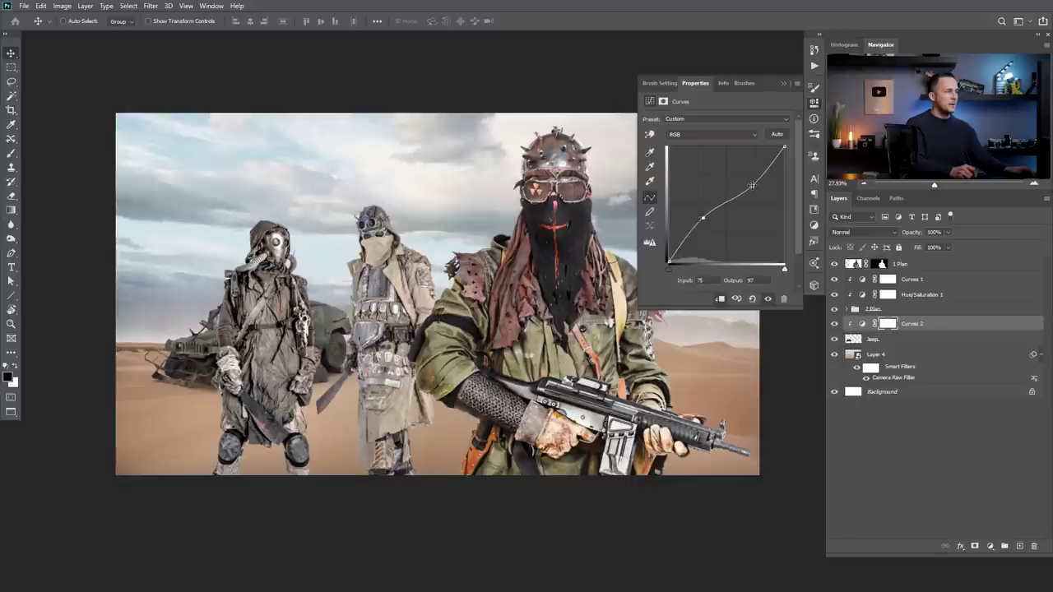
left_click_drag(752, 186, 750, 181)
left_click_drag(702, 215, 701, 214)
left_click_drag(752, 182, 749, 183)
left_click_drag(703, 216, 705, 217)
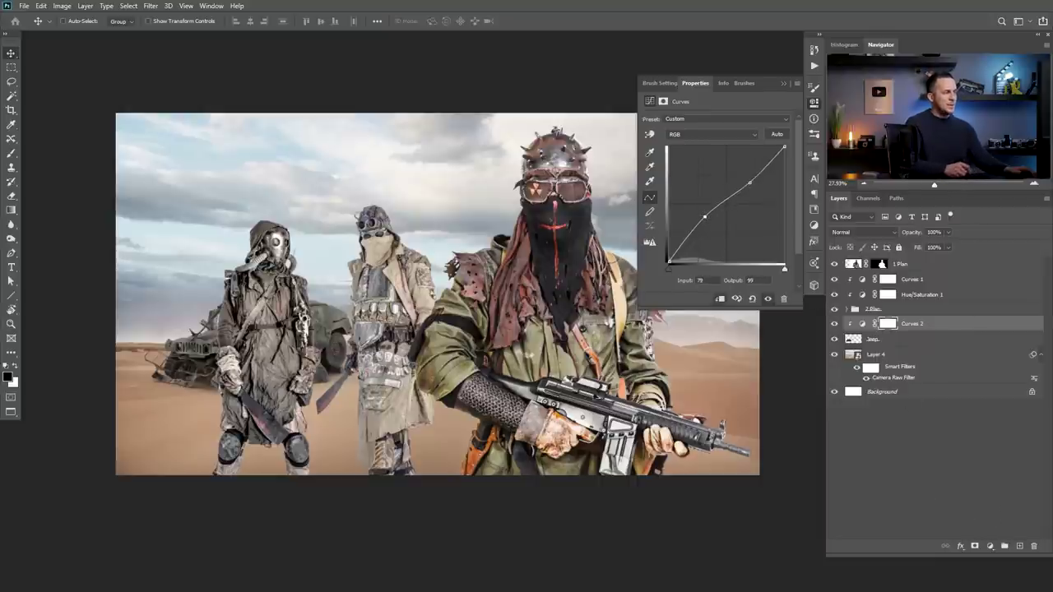
- Clip a second Curves adjustment to the Jeep, raise its black point and lift the midtones from input 125 to output 143, comparing the result
left_click(990, 546)
left_click(978, 410)
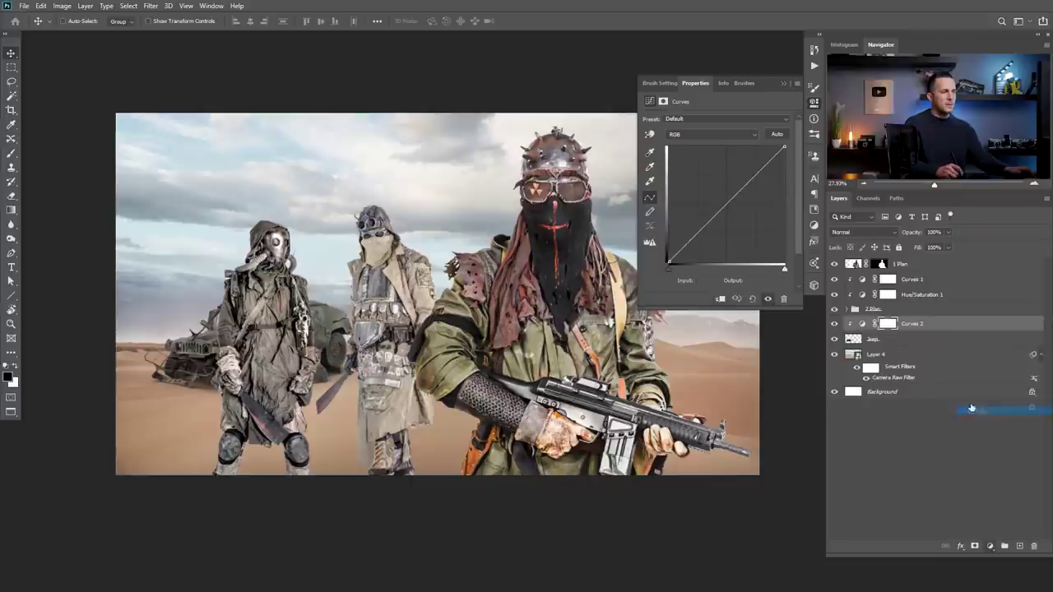
left_click(720, 298)
left_click_drag(724, 207, 724, 196)
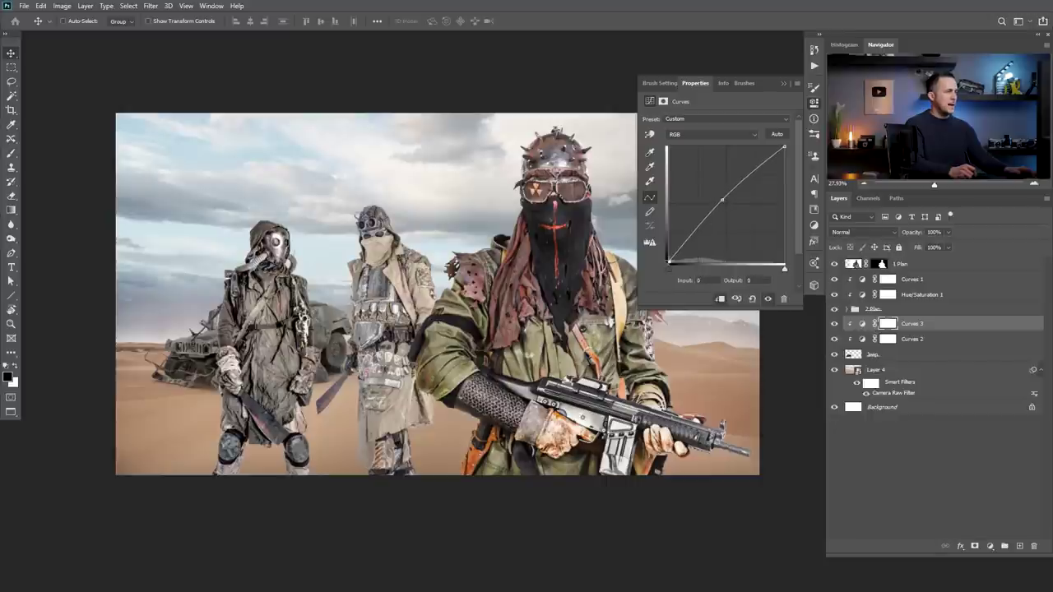
left_click(694, 234)
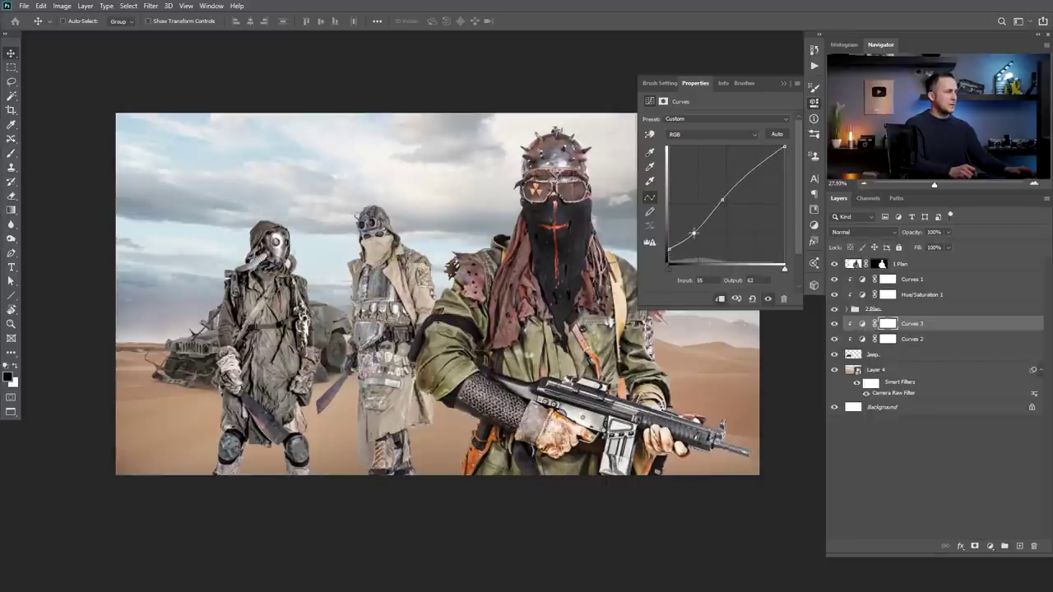
left_click_drag(694, 234, 695, 232)
left_click(722, 199)
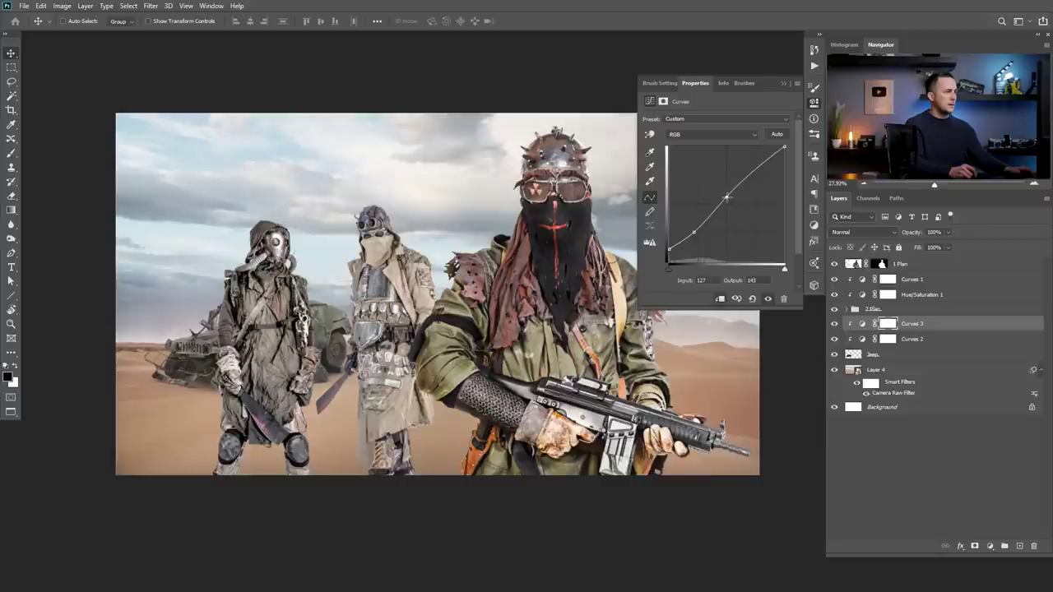
left_click(836, 336)
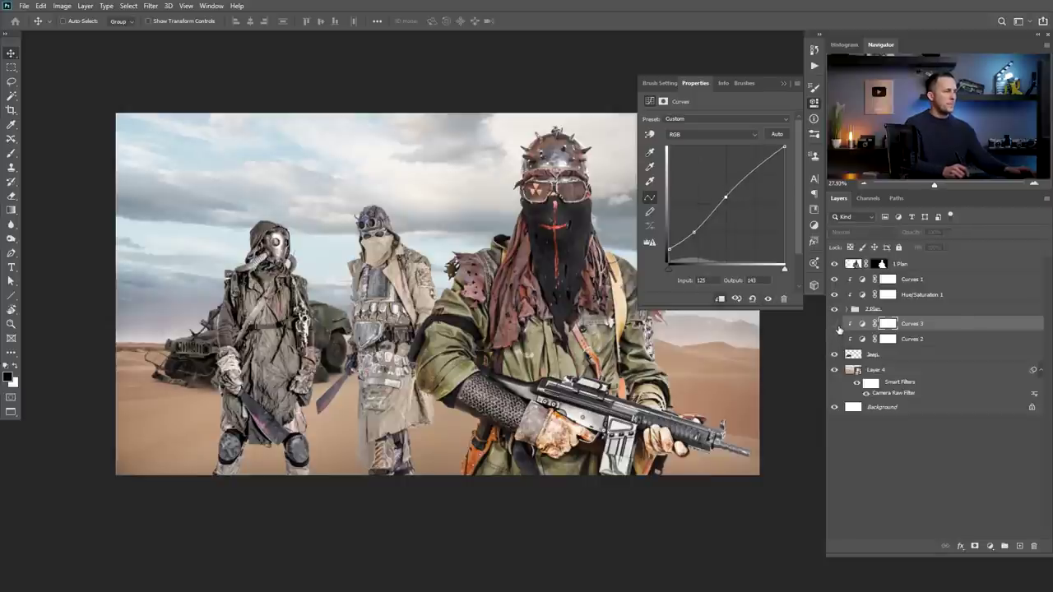
left_click(835, 324)
left_click(783, 83)
- Expand the 2 Plan group and try to reposition the Layer 3 figure slightly
scroll(519, 280, "down", 1)
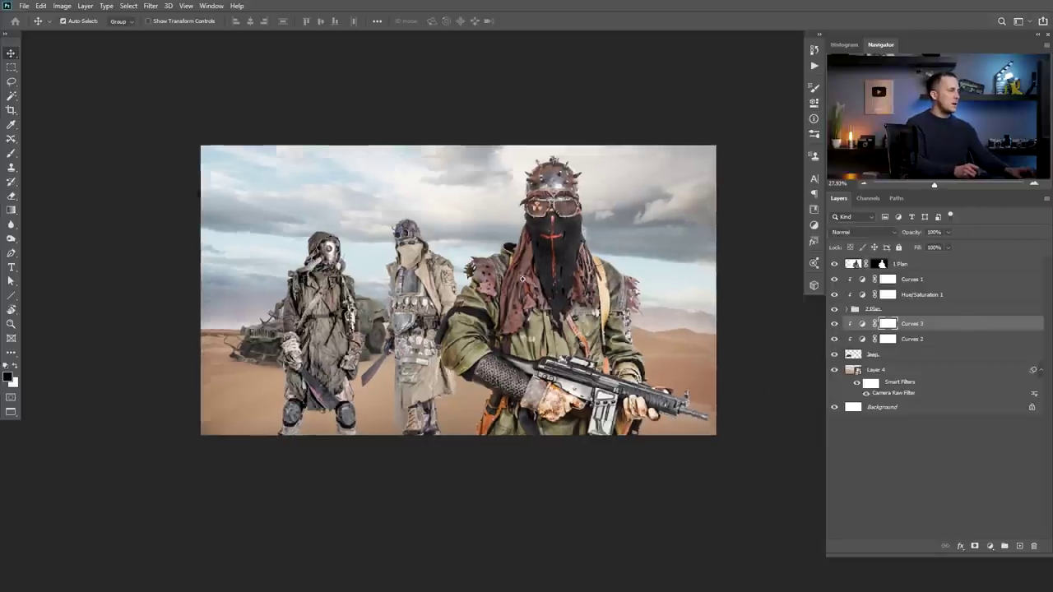
scroll(522, 280, "down", 2)
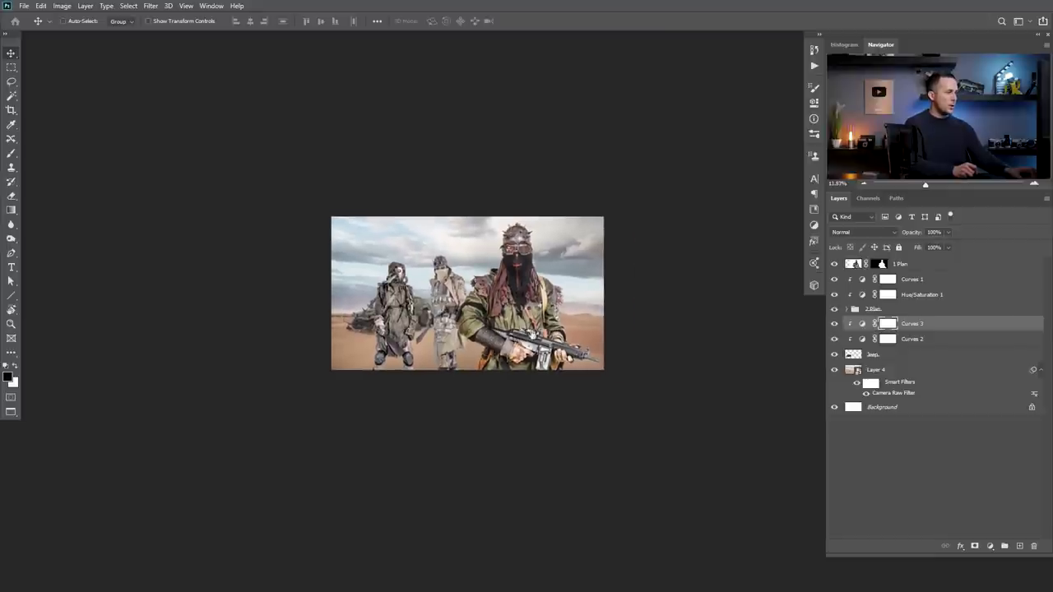
scroll(526, 332, "down", 1)
scroll(477, 320, "up", 2)
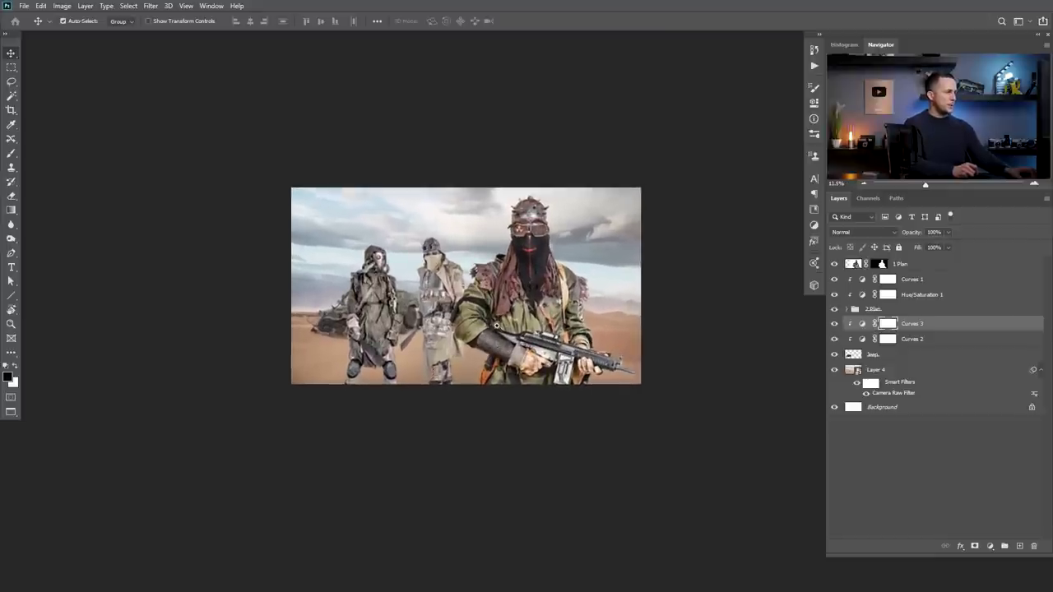
scroll(440, 276, "up", 3)
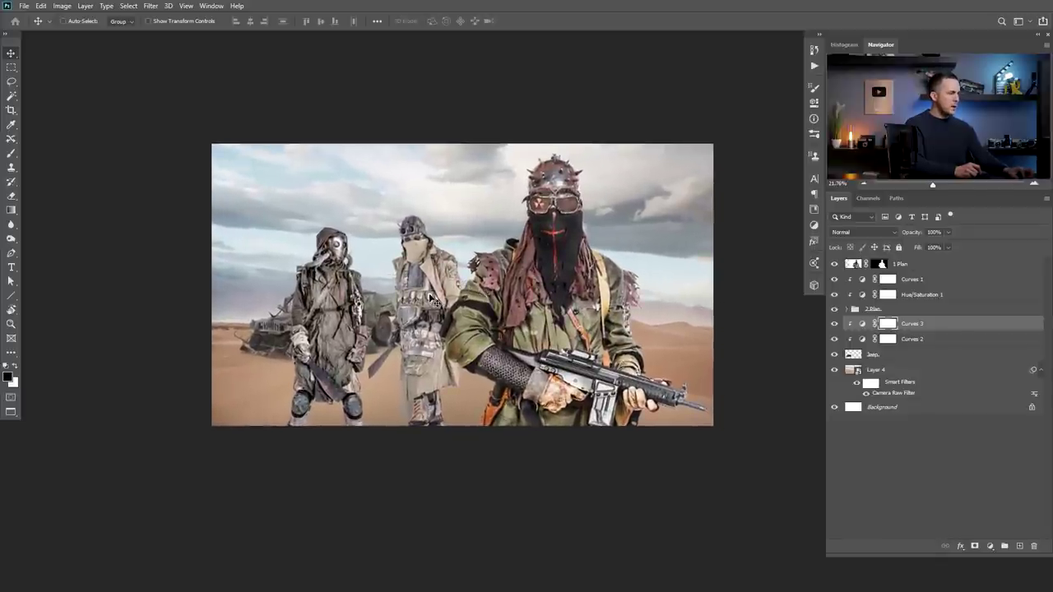
left_click(885, 309)
left_click(847, 309)
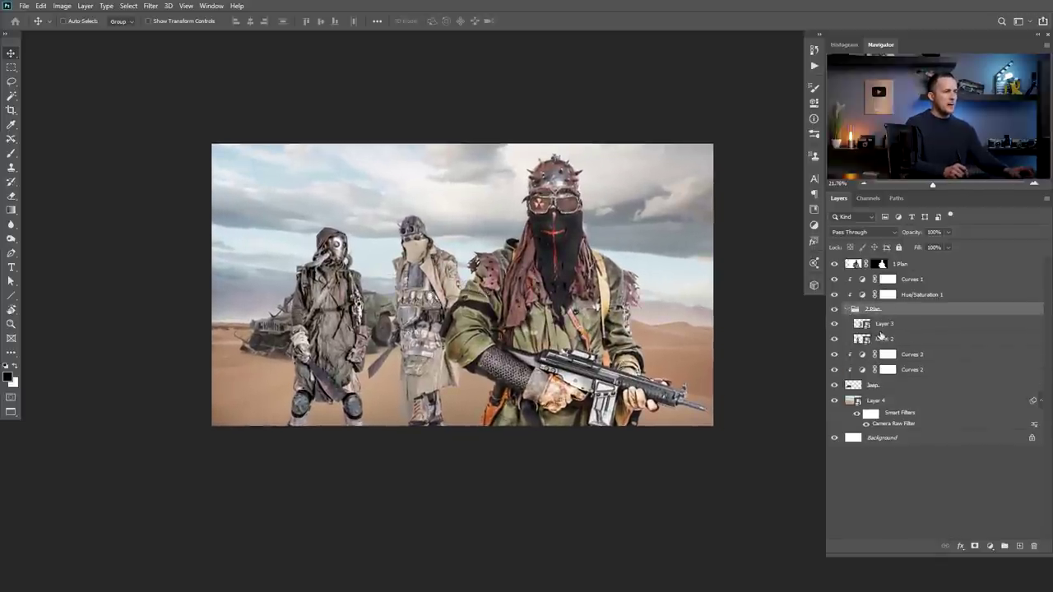
left_click(864, 325)
scroll(436, 333, "up", 2)
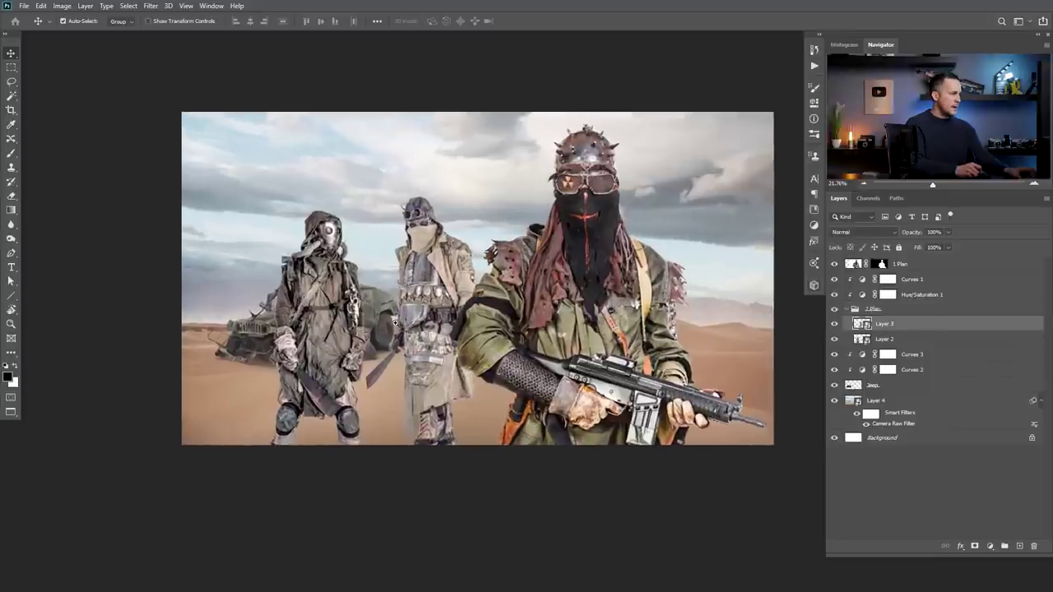
left_click_drag(436, 332, 438, 338)
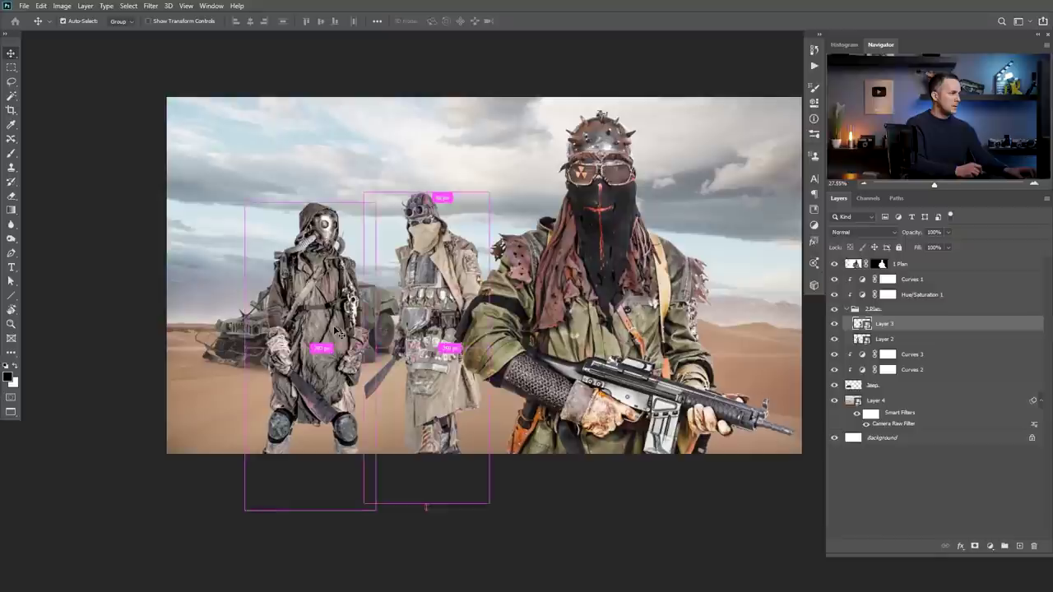
left_click(378, 335, "ctrl")
left_click(884, 325)
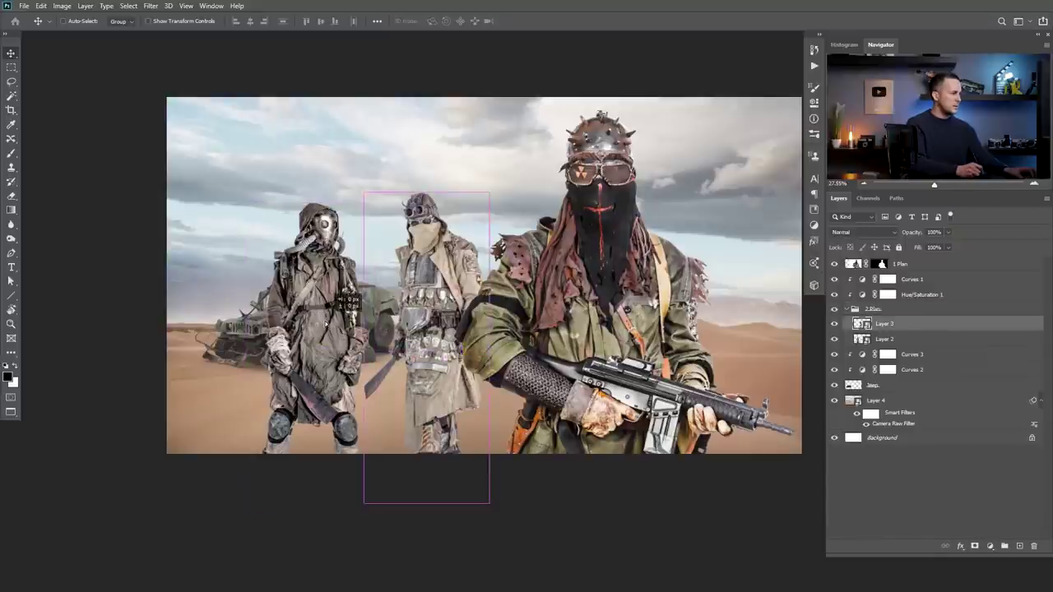
- Turn off snapping, nudge the Layer 3 figure and shift the Layer 2 figure slightly toward it
left_click(187, 6)
left_click(218, 237)
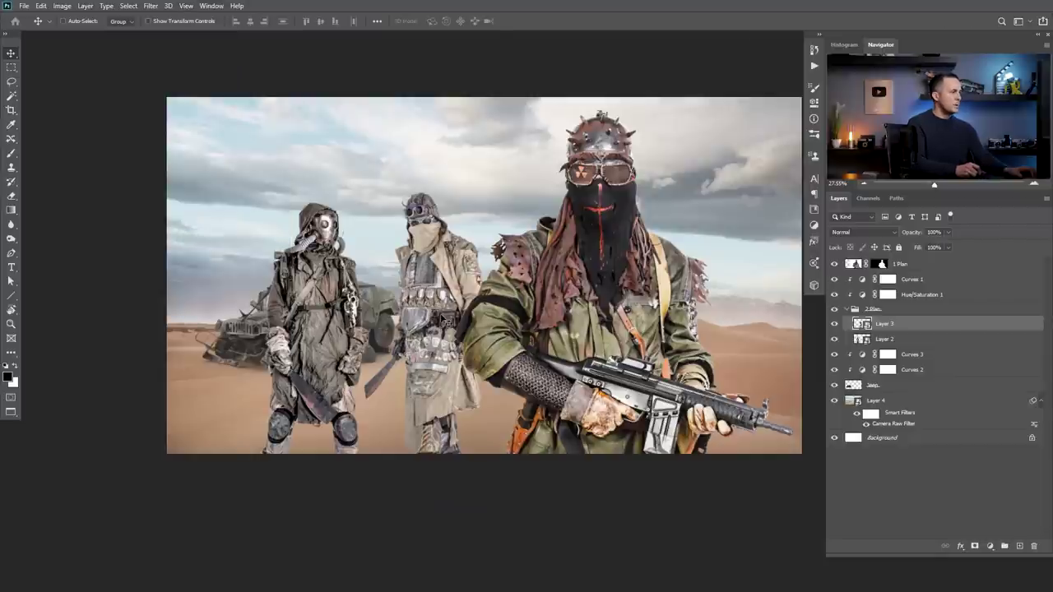
left_click_drag(444, 317, 443, 320)
left_click(873, 339)
left_click_drag(330, 331, 337, 337)
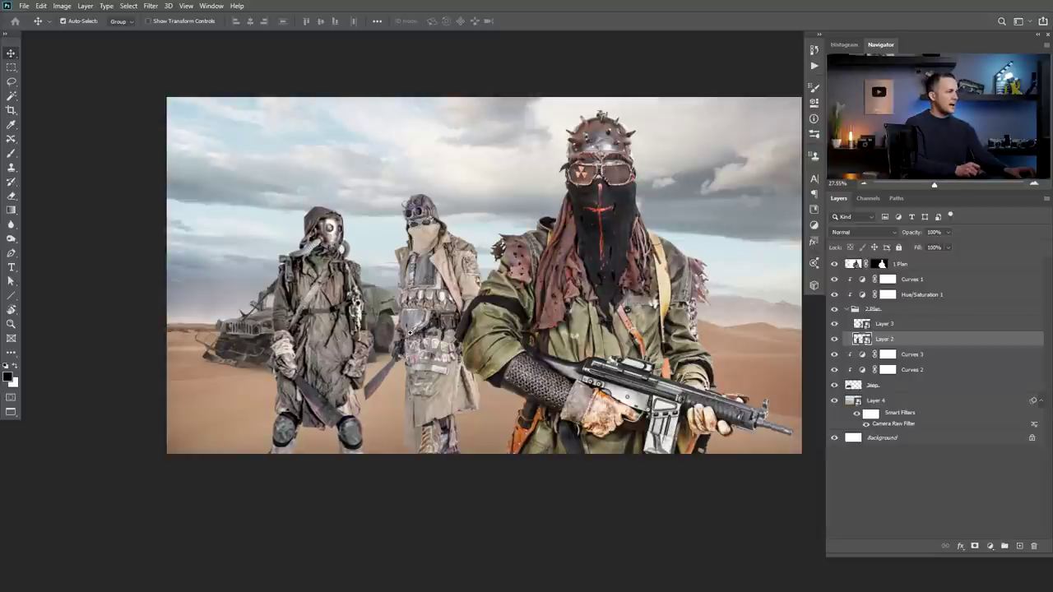
- Apply a Gaussian Blur smart filter with a 2-pixel radius to the Layer 2 figure
key("ctrl+minus")
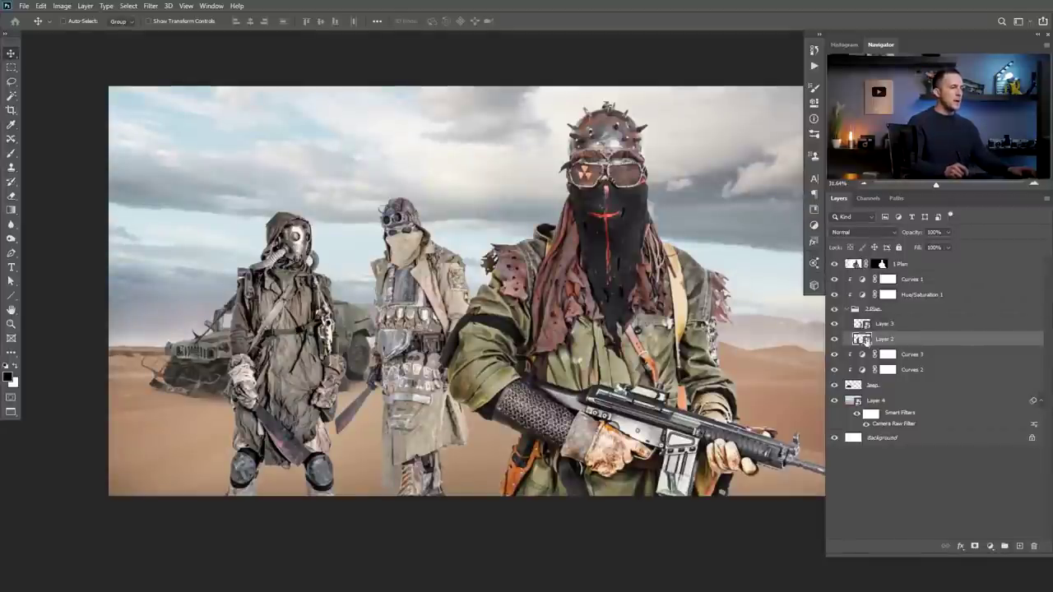
left_click(151, 6)
mouse_move(278, 137)
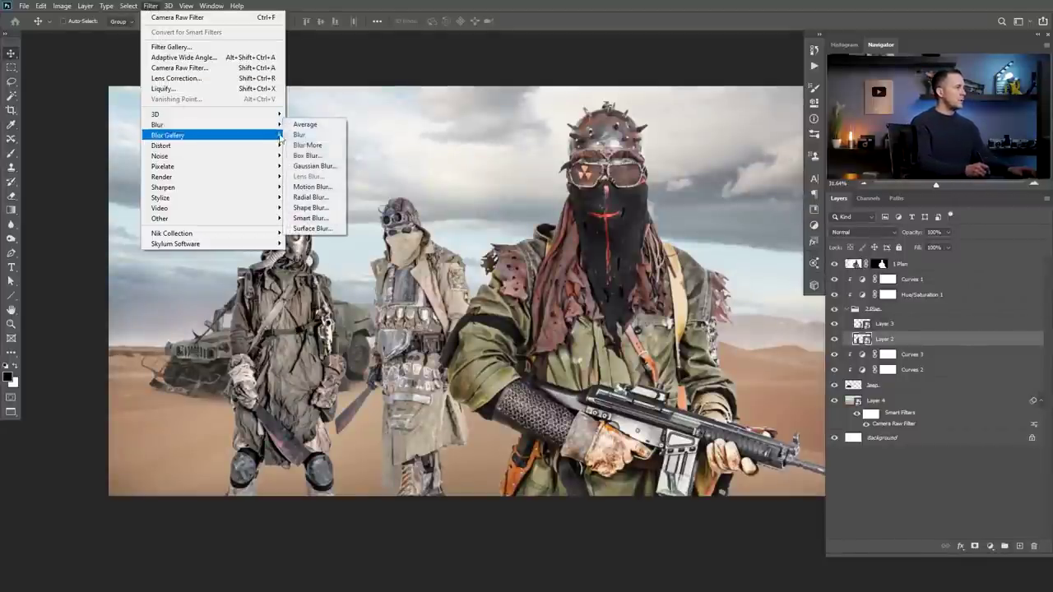
left_click(313, 165)
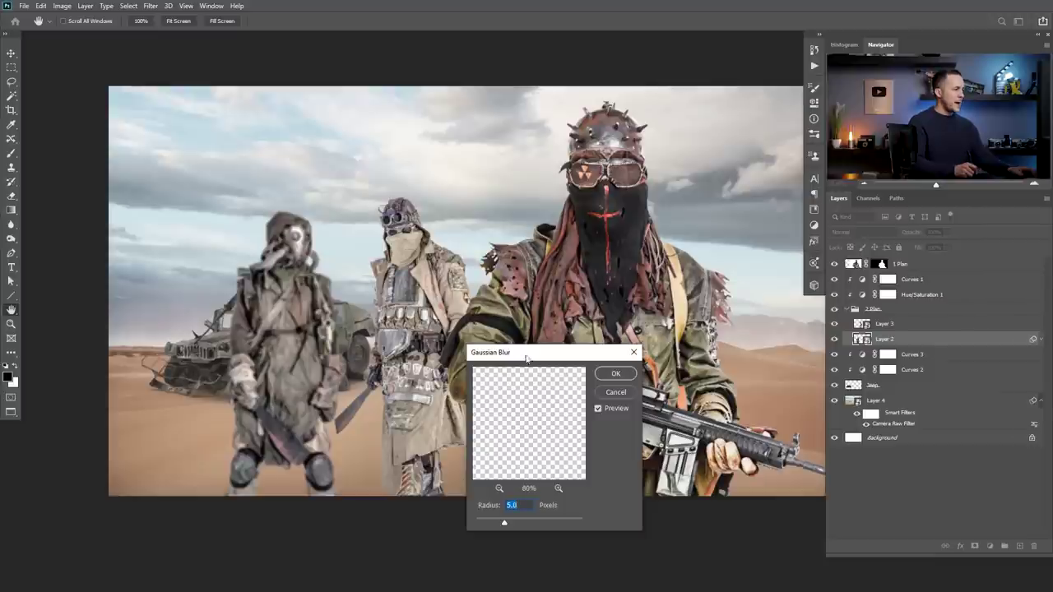
left_click_drag(526, 358, 529, 271)
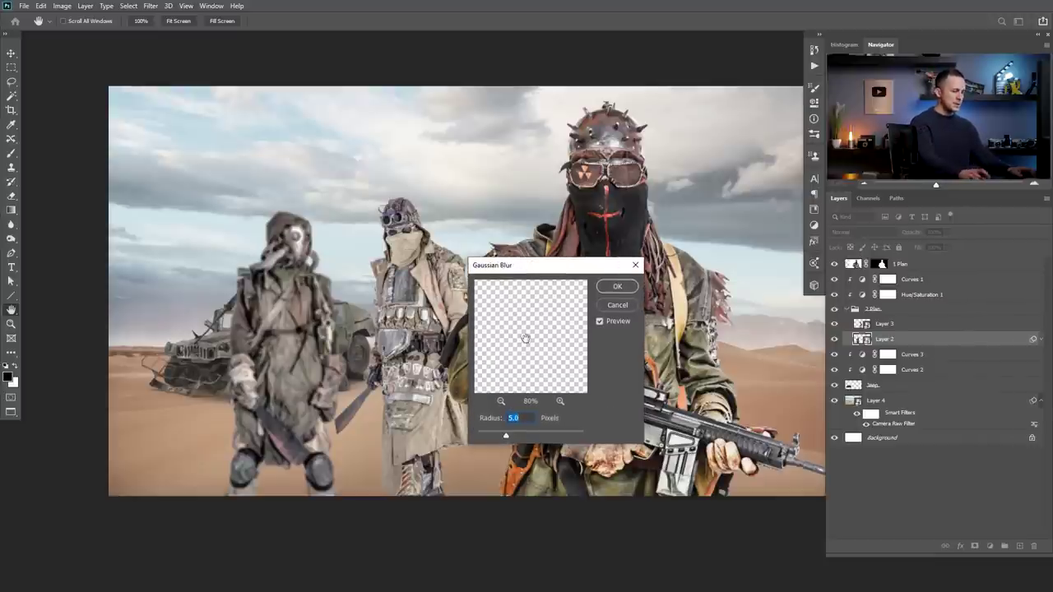
type("2")
left_click_drag(523, 271, 516, 244)
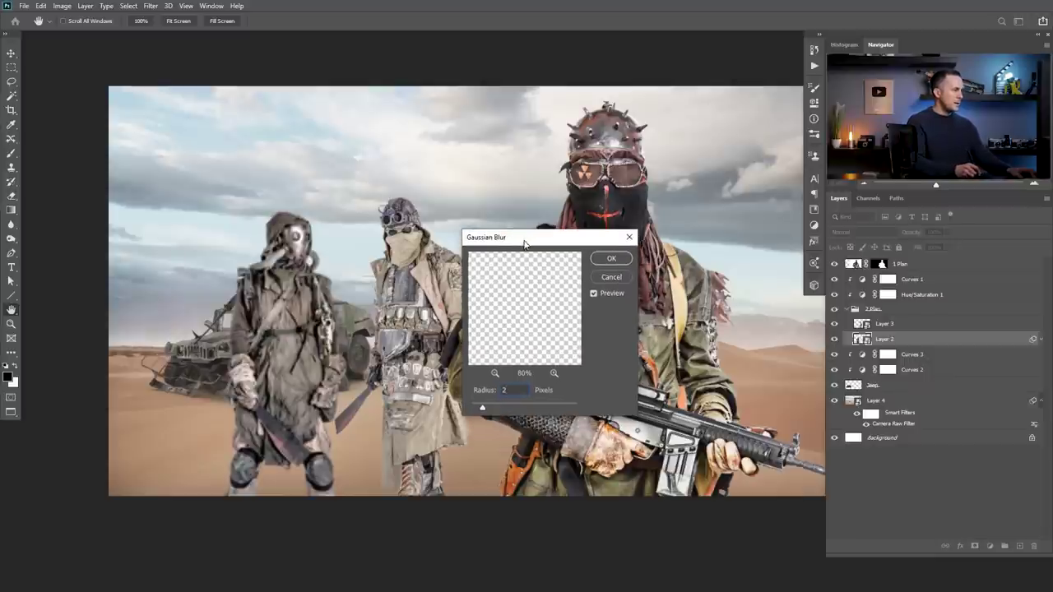
left_click(607, 259)
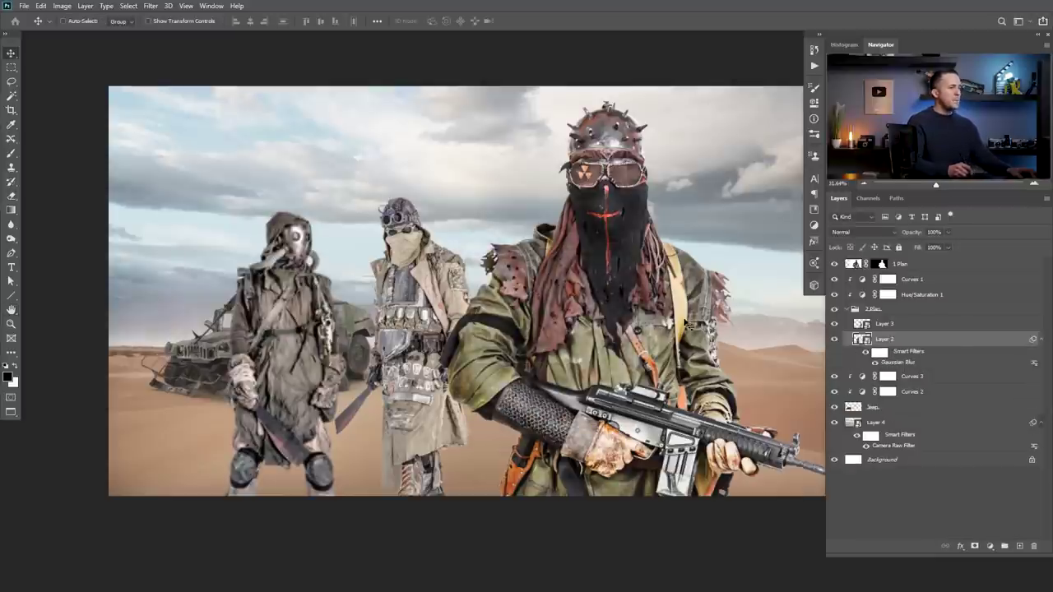
- Apply a Gaussian Blur smart filter with a 2-pixel radius to the Layer 3 figure
double_click(900, 362)
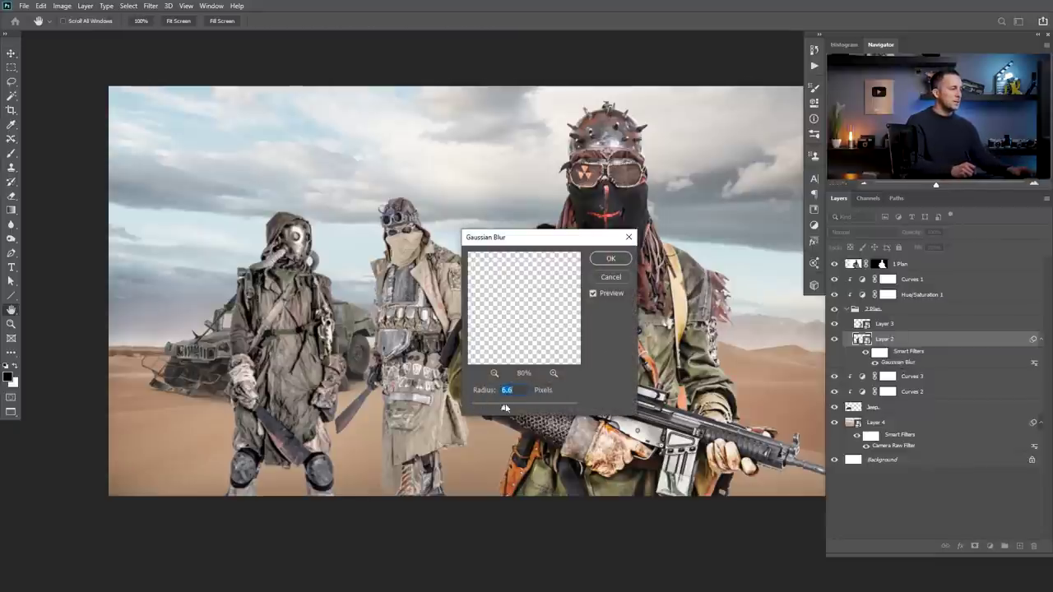
left_click(616, 278)
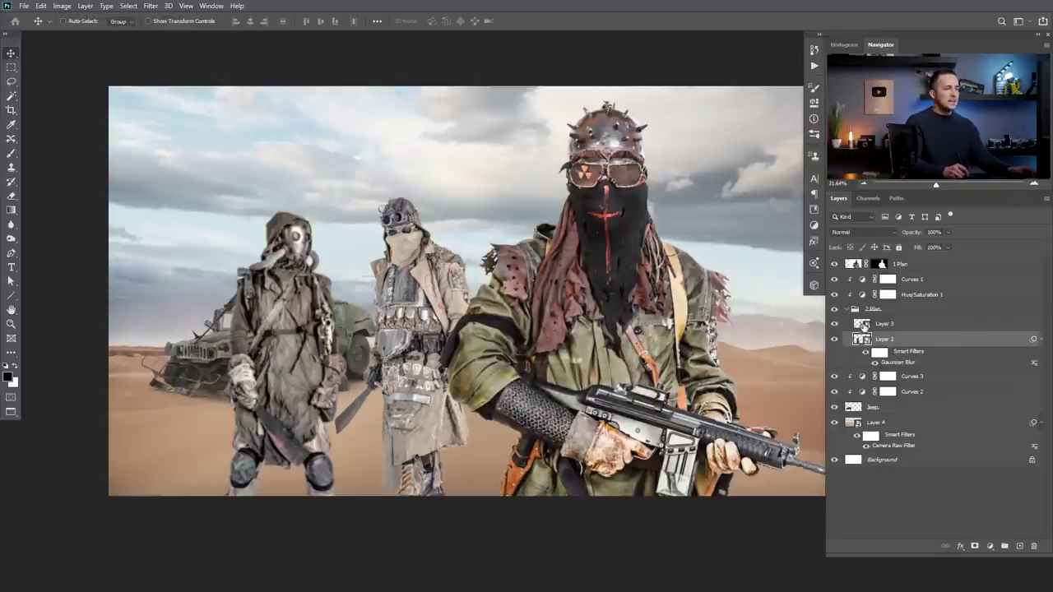
left_click(863, 325)
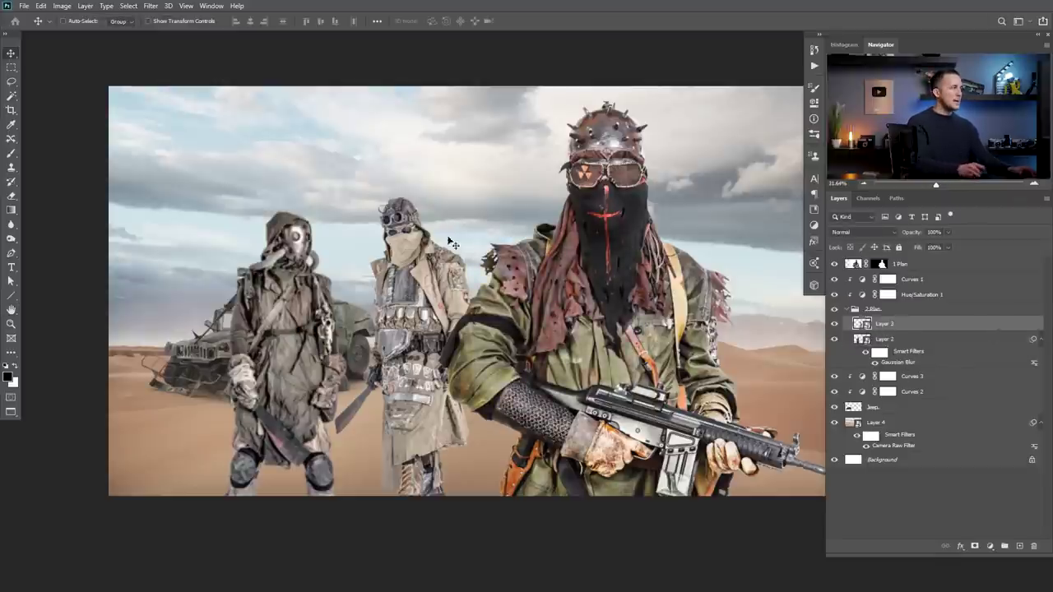
left_click(150, 7)
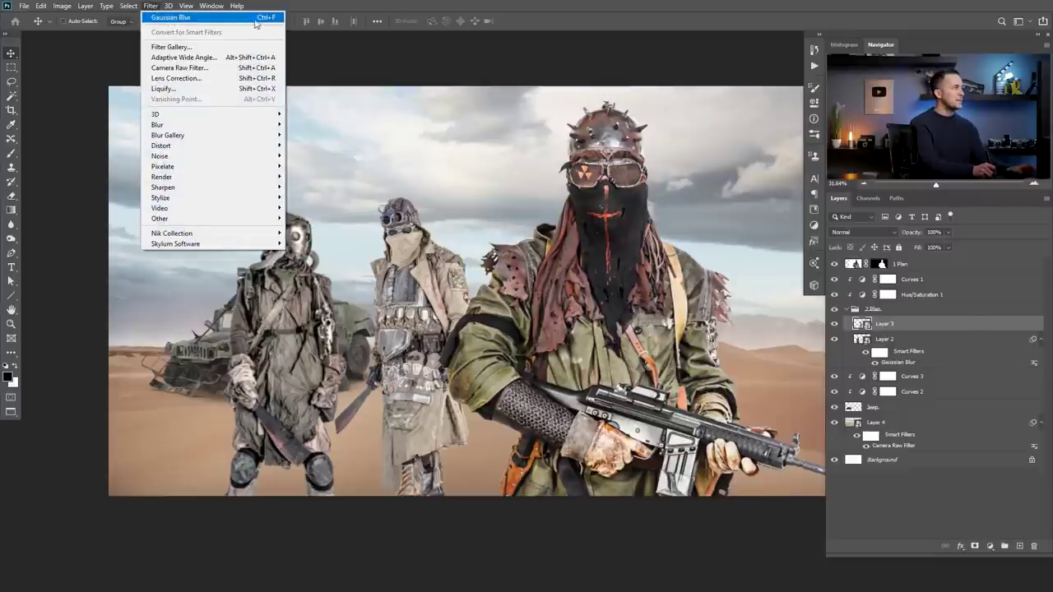
left_click(198, 18)
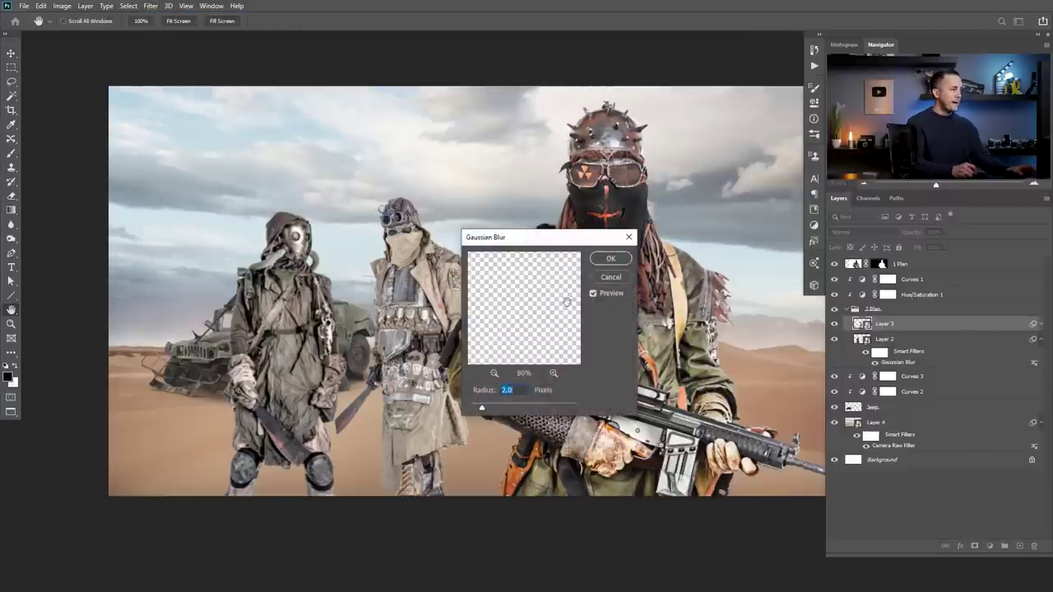
left_click(612, 259)
key("v")
scroll(408, 278, "down", 2)
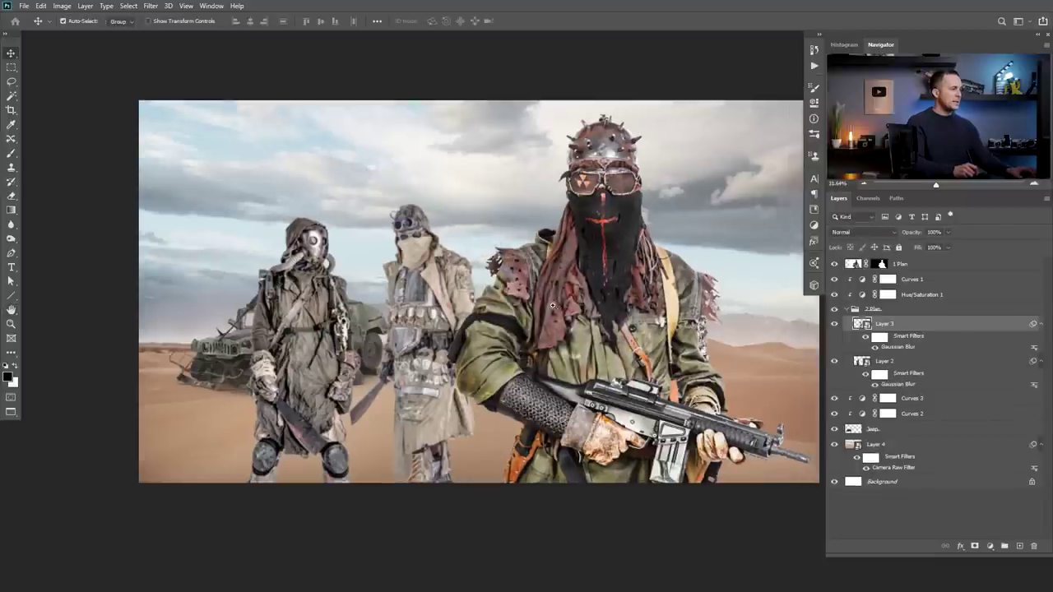
scroll(413, 296, "up", 1)
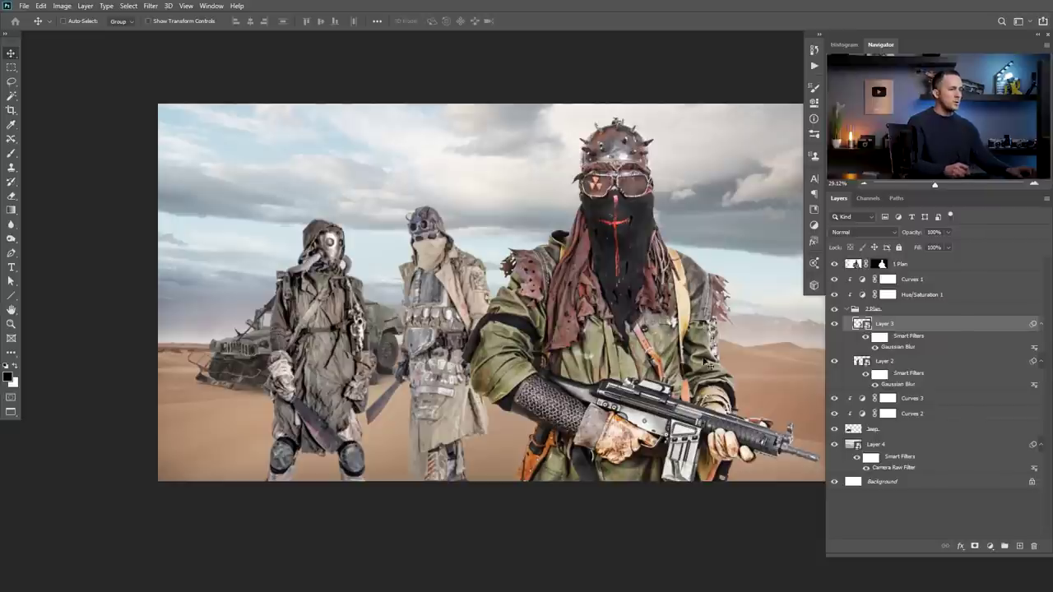
key("ctrl")
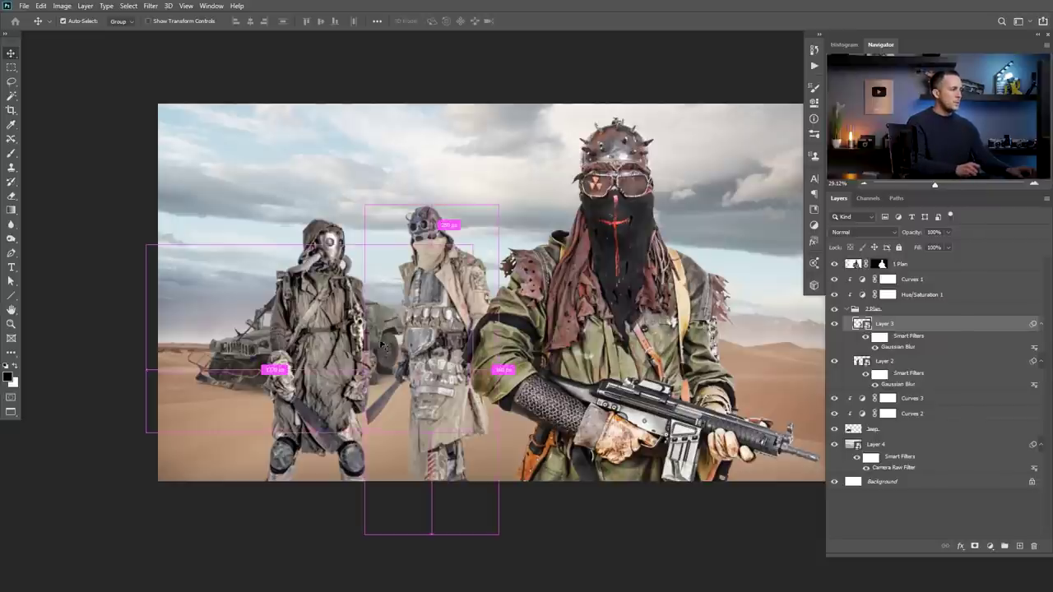
left_click_drag(355, 298, 372, 326)
- Convert the Jeep layer to a smart object and apply a Gaussian Blur with a 5-pixel radius to it
right_click(928, 436)
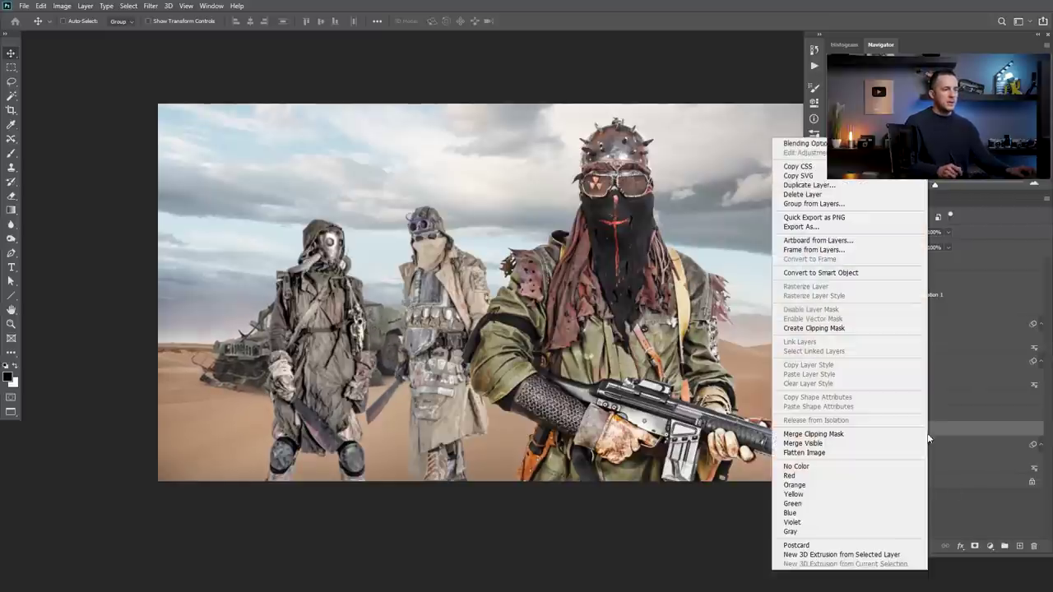
left_click(855, 274)
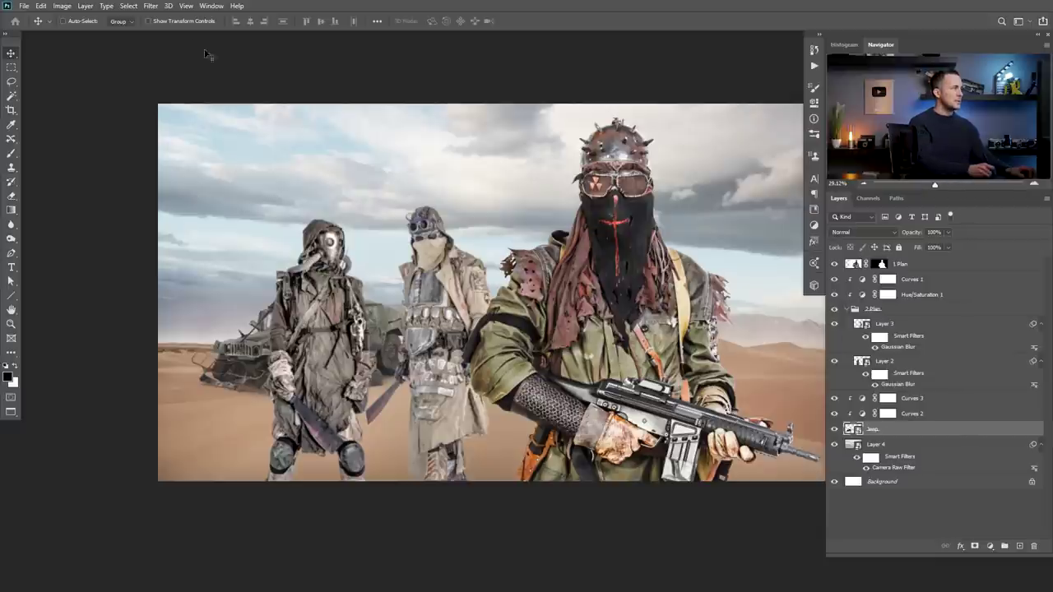
left_click(153, 7)
left_click(198, 19)
left_click_drag(570, 242, 622, 245)
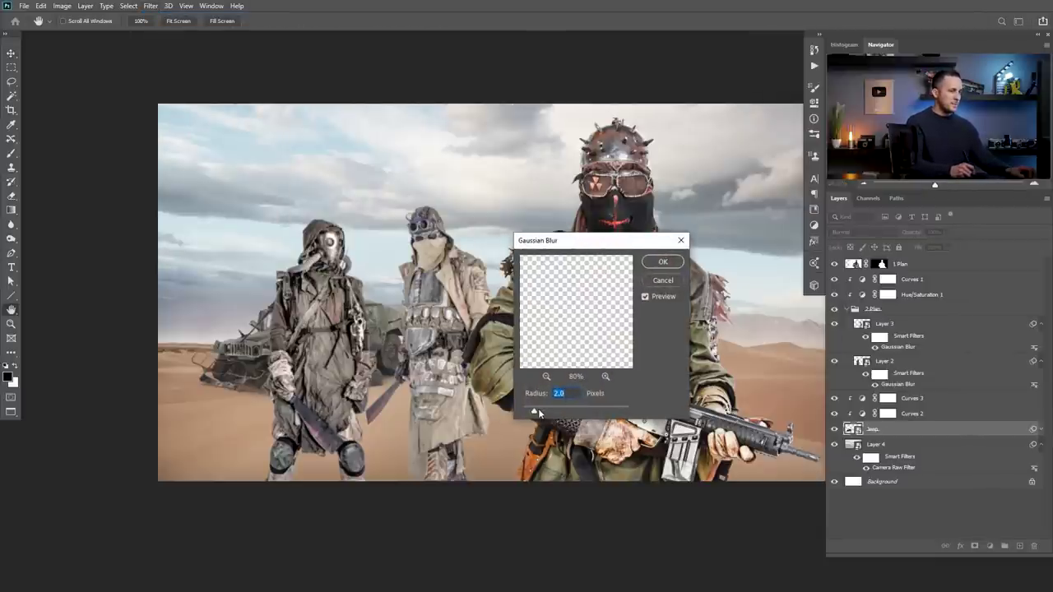
left_click_drag(537, 414, 541, 414)
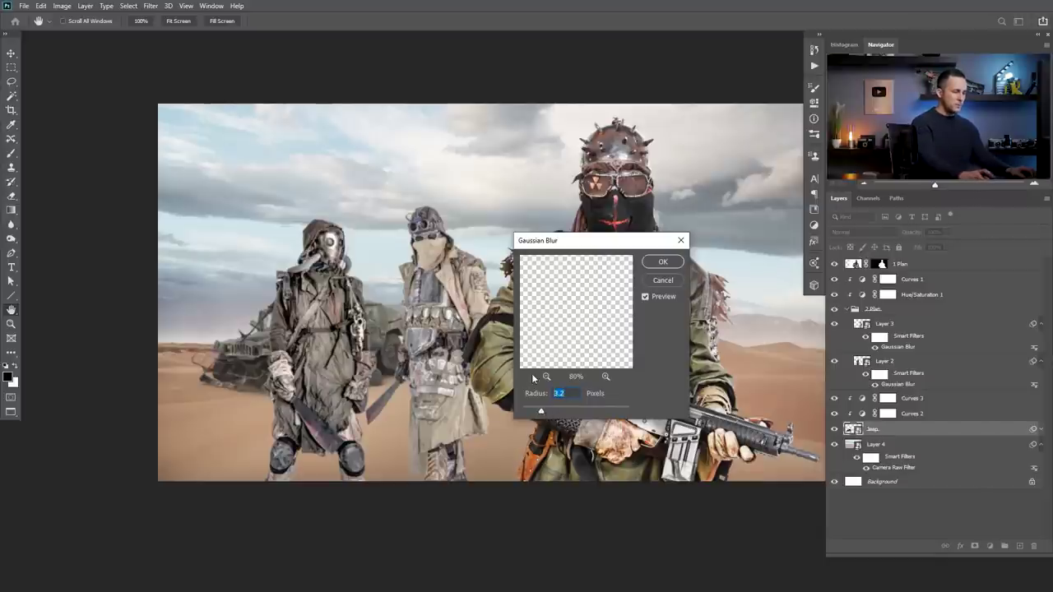
type("4")
key("Return")
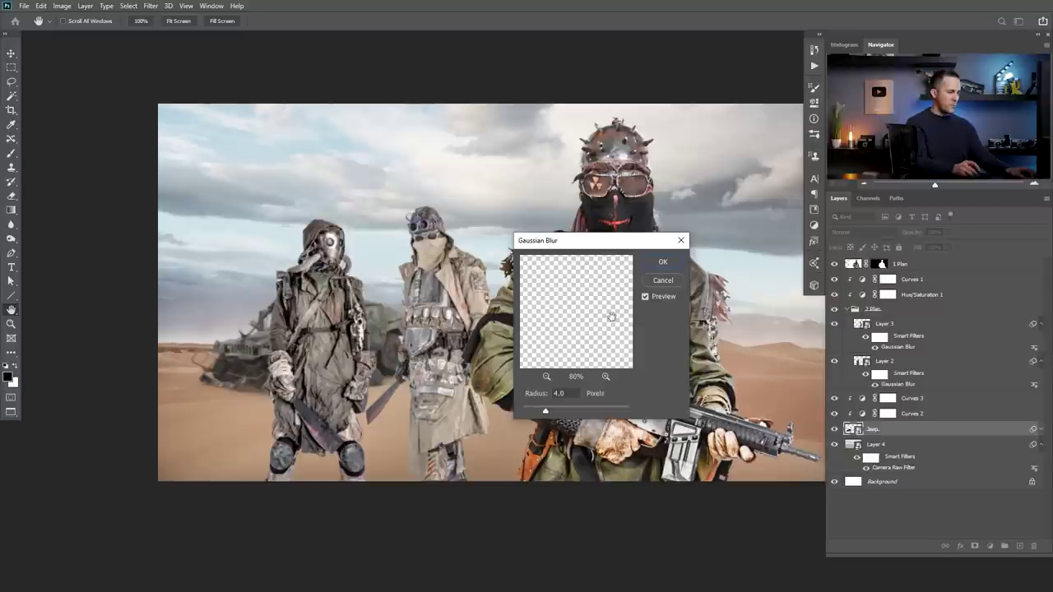
left_click_drag(569, 392, 524, 376)
type("5")
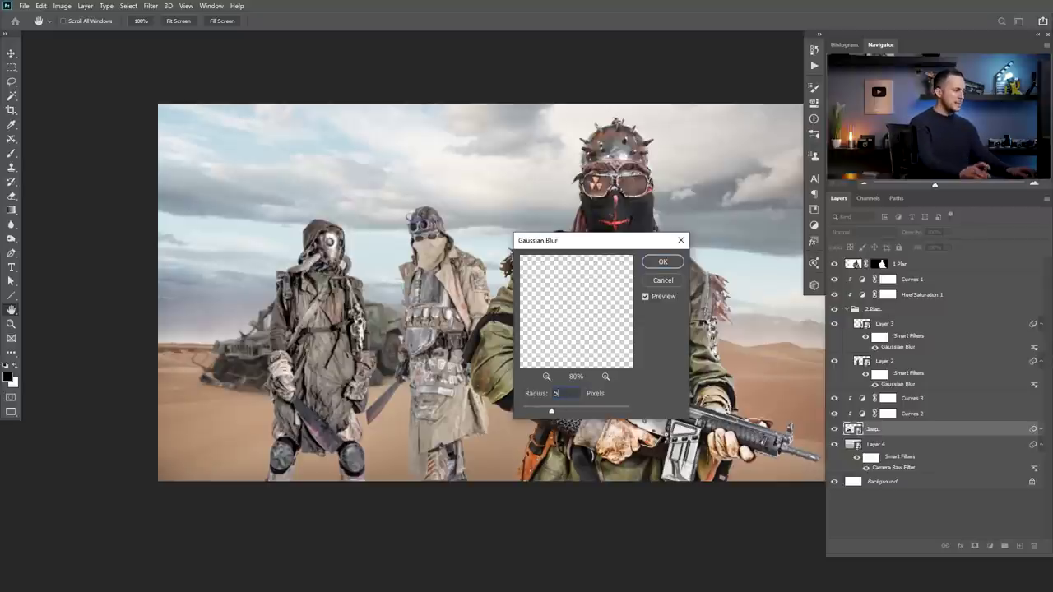
key("Return")
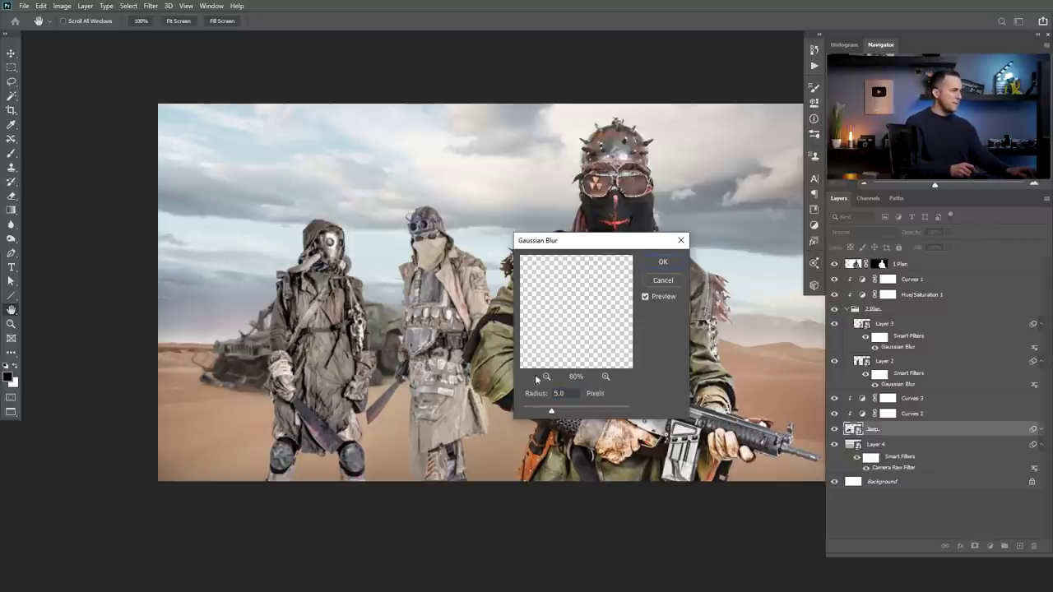
left_click(662, 262)
key("ctrl+0")
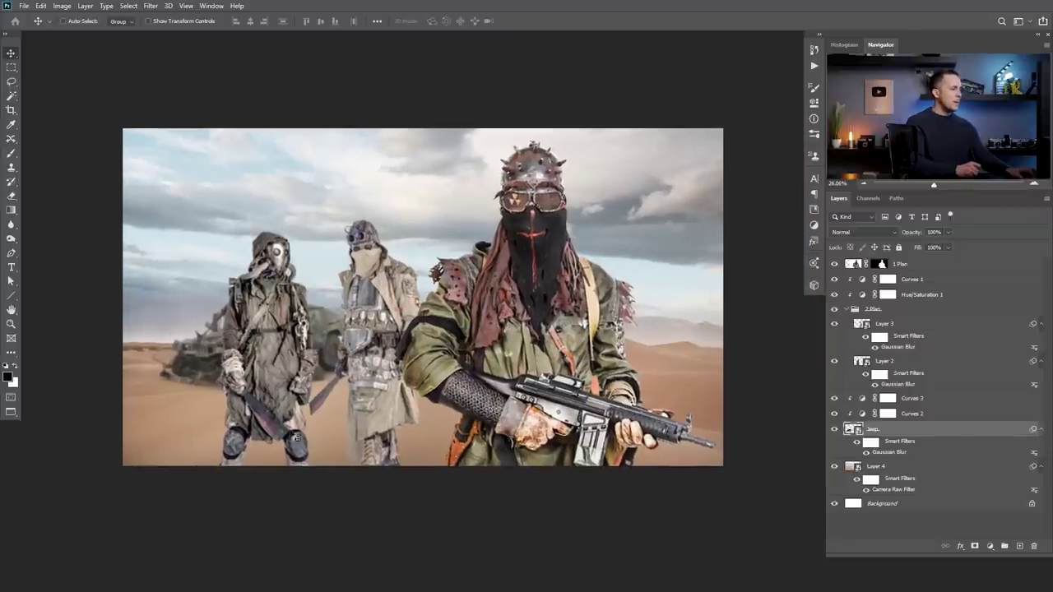
- Apply a 15-pixel Tilt-Shift blur to the Layer 4 desert background, with the focus centre placed just below the image's lower edge
left_click(916, 469)
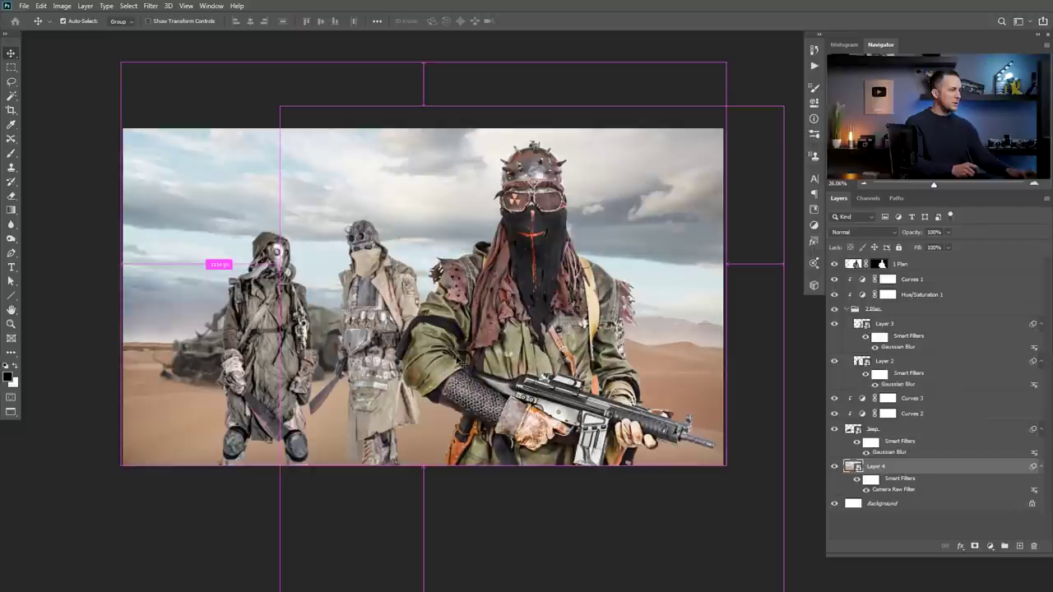
key("ctrl+alt+f")
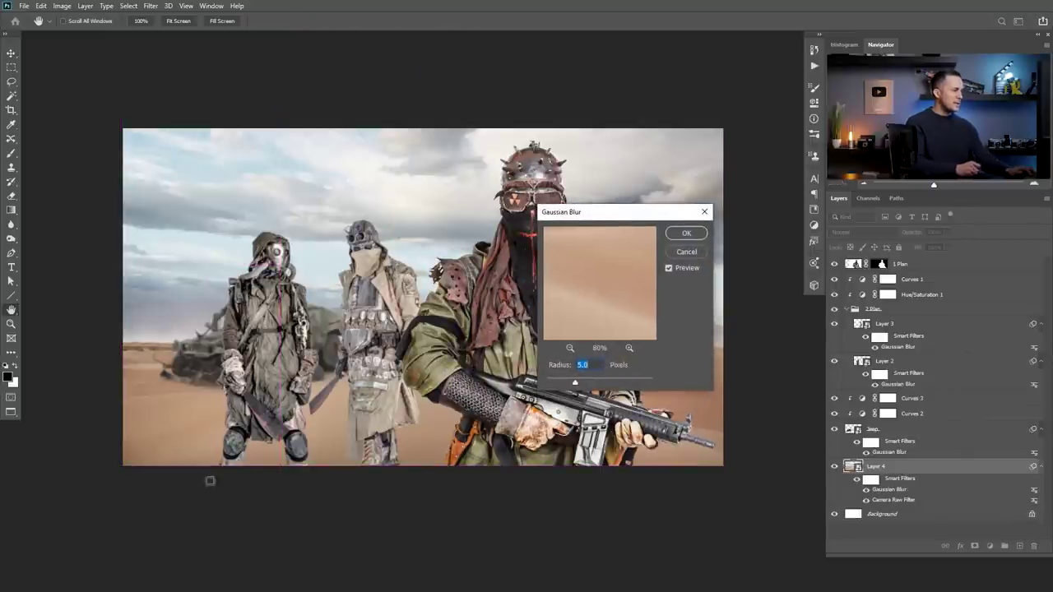
left_click(686, 252)
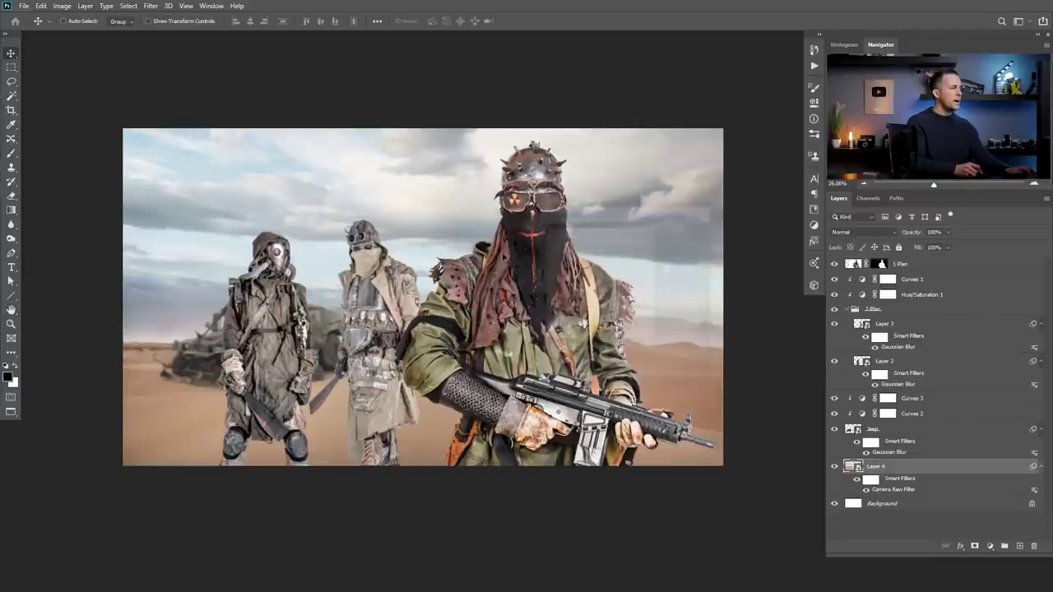
left_click(151, 7)
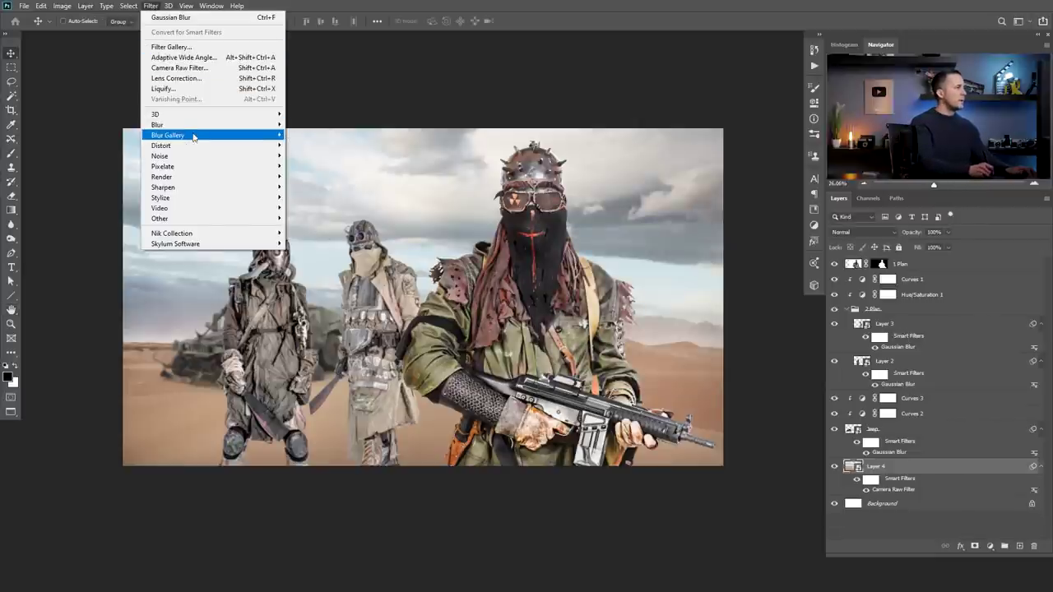
mouse_move(193, 134)
left_click(326, 154)
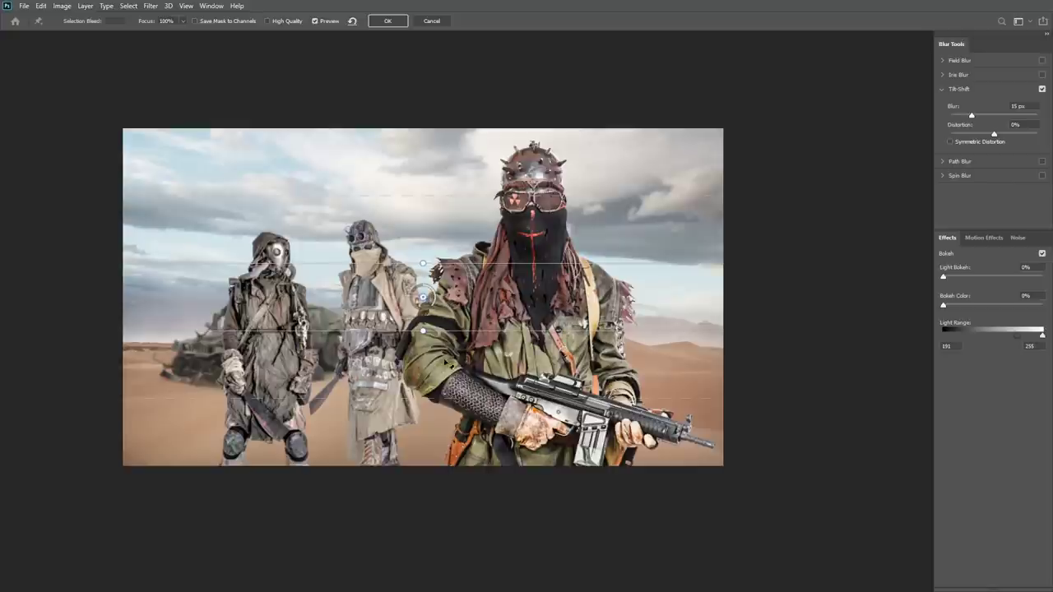
left_click_drag(423, 297, 378, 505)
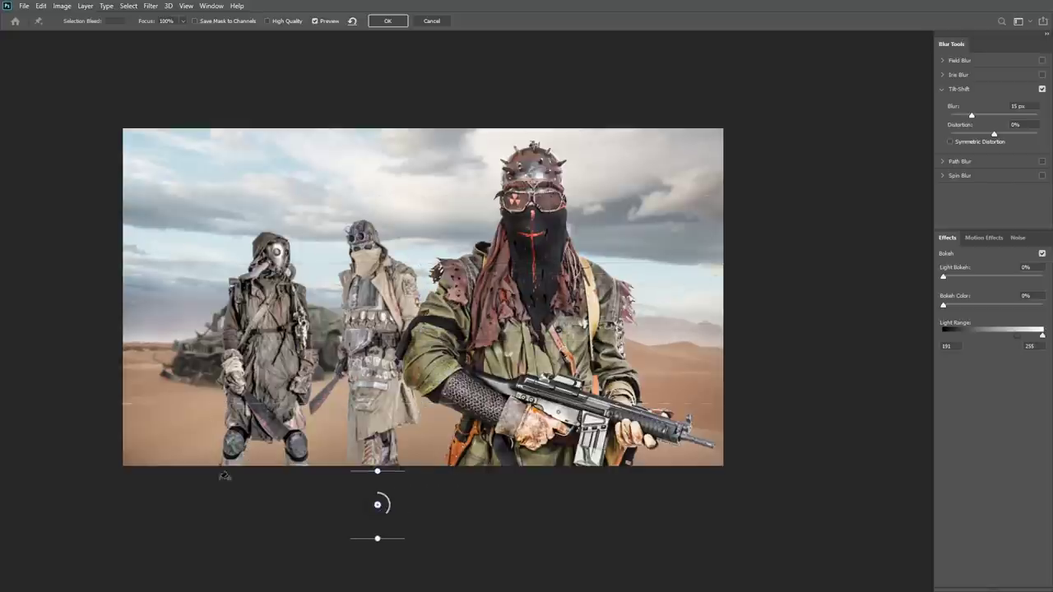
key("Return")
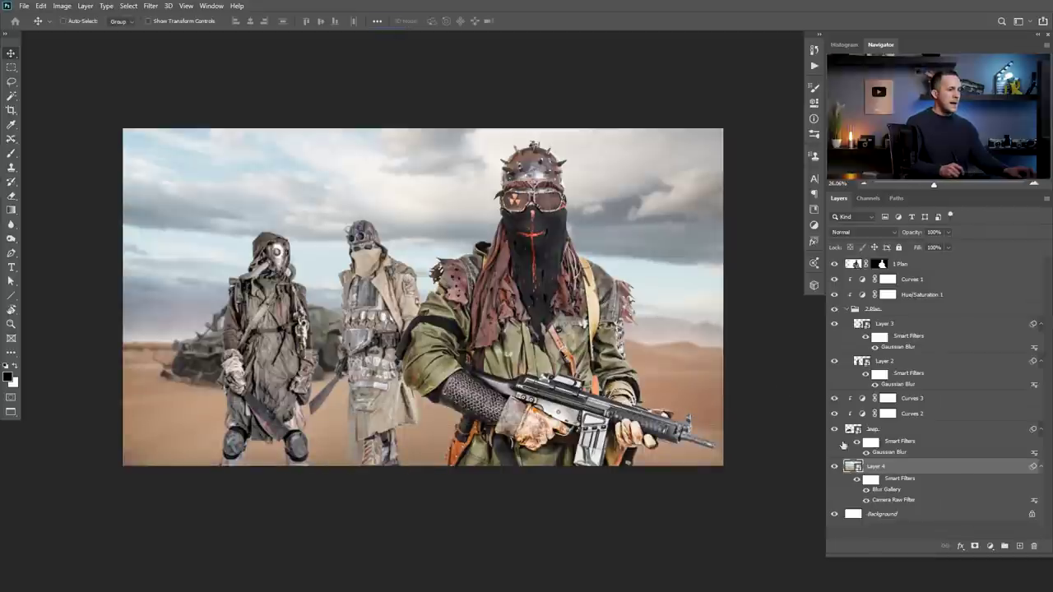
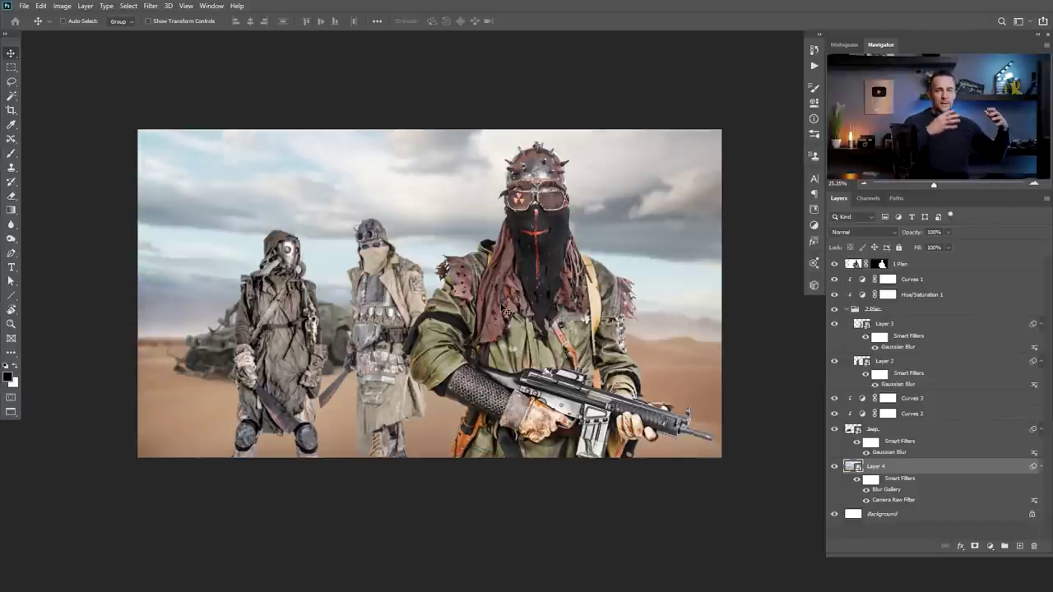
- Collapse the 2 Plan group and select the Jeep layer
left_click(853, 431)
left_click(853, 310)
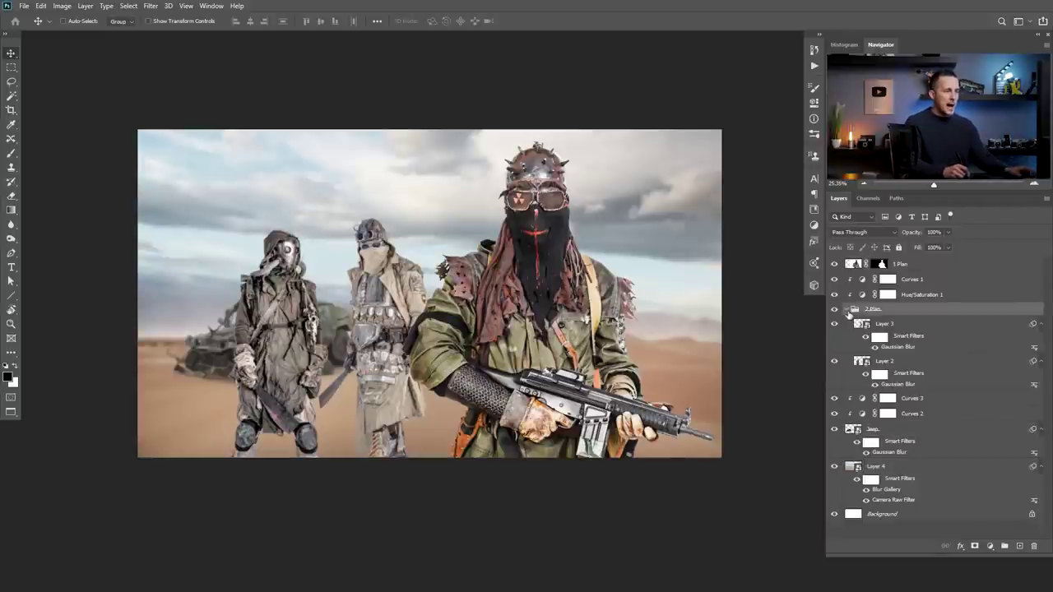
left_click(848, 310)
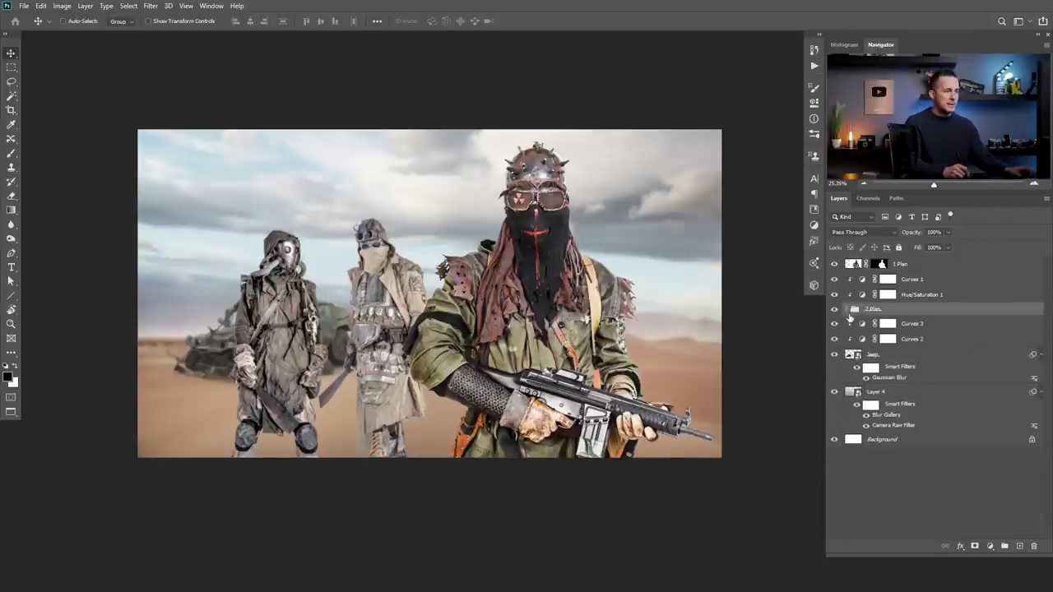
left_click(855, 356)
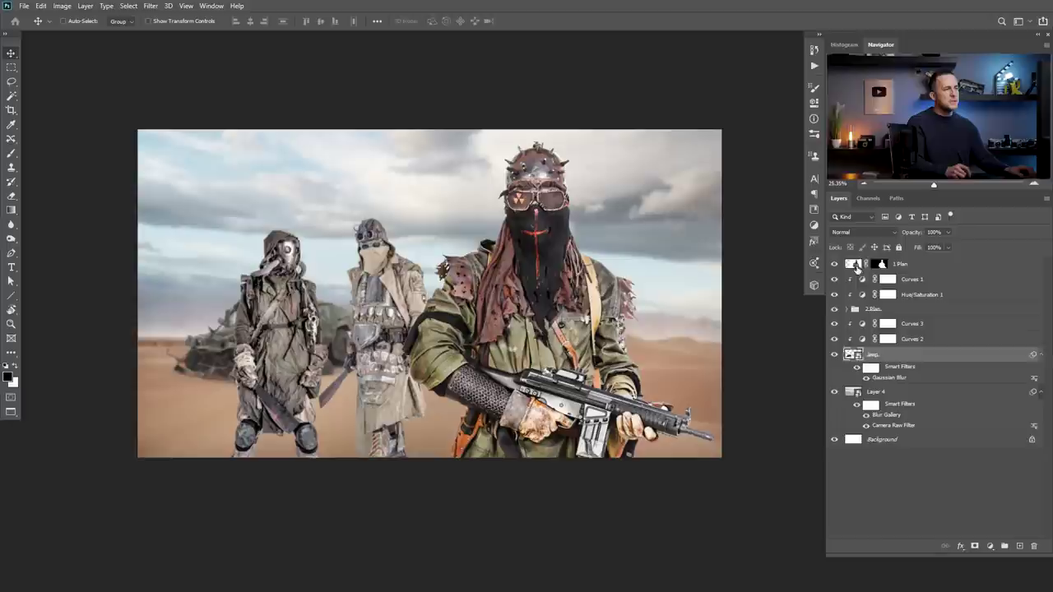
- Clip a Hue/Saturation adjustment to the 1 Plan foreground figure and set its saturation to -14
left_click(856, 268)
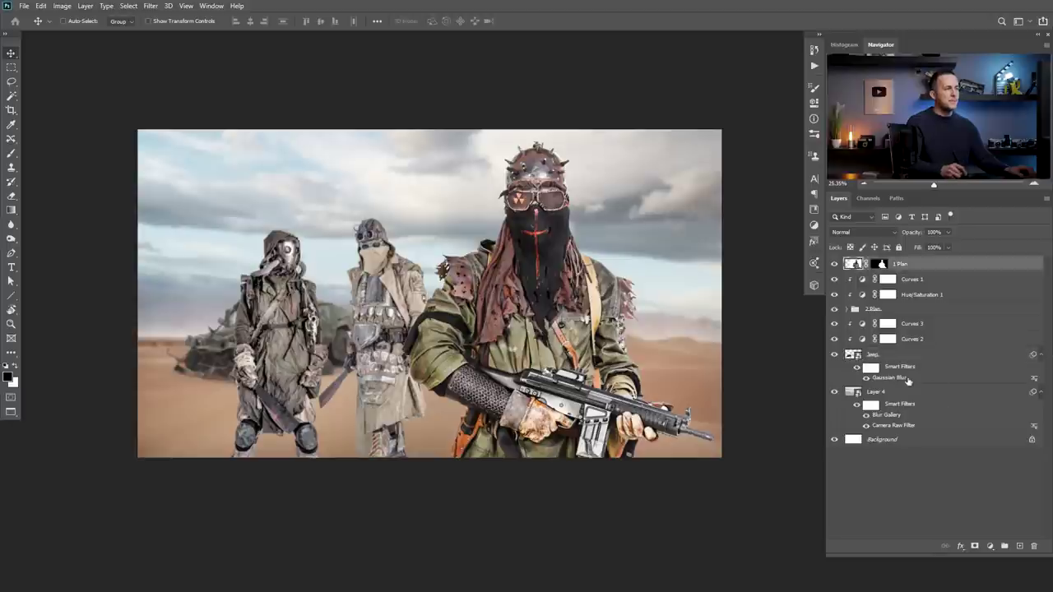
left_click(989, 547)
left_click(971, 439)
left_click(721, 300)
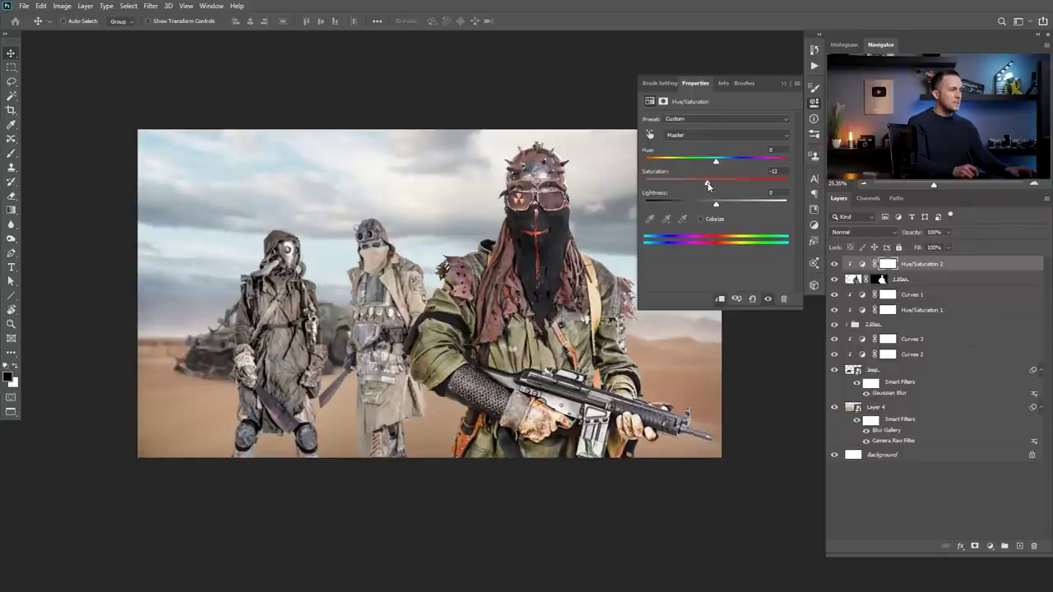
left_click_drag(690, 184, 706, 184)
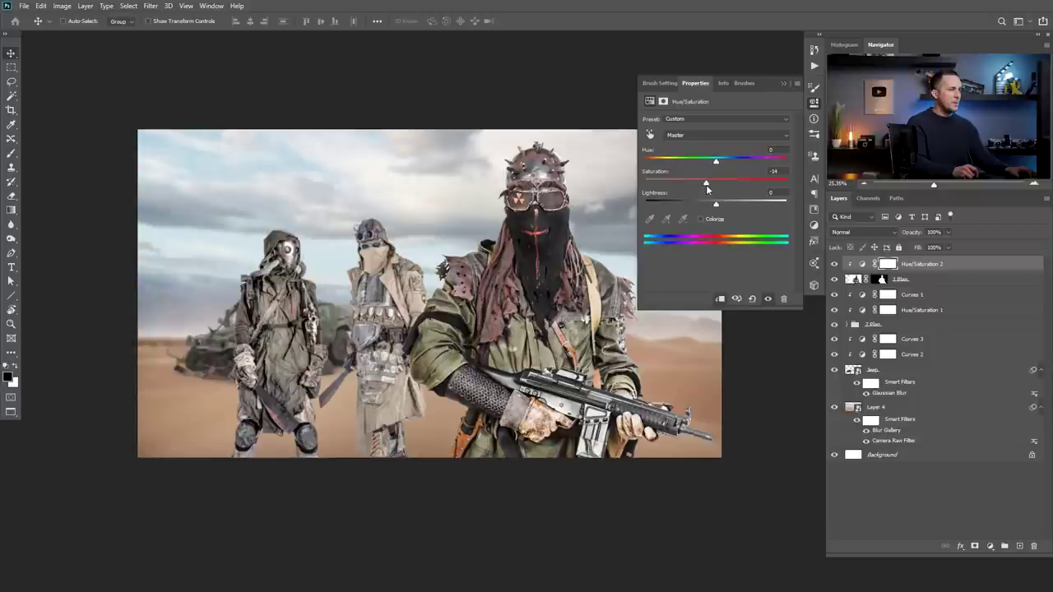
left_click(784, 83)
- Add a new layer above Curves 1, beneath the foreground figure, and name it Dust
left_click(862, 324)
left_click(863, 296)
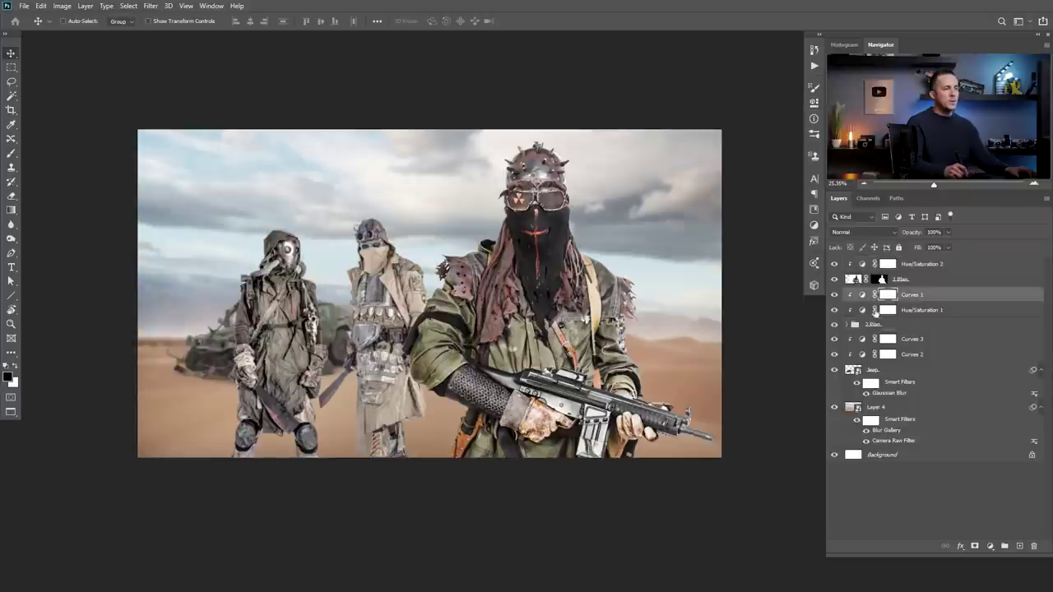
left_click(1018, 546)
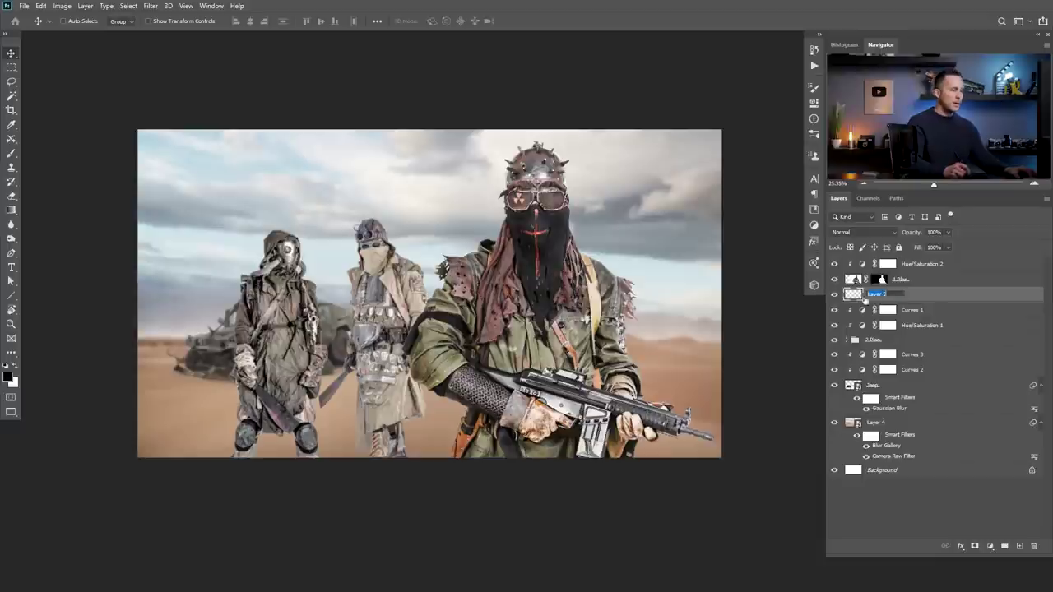
type("Dust")
key("Return")
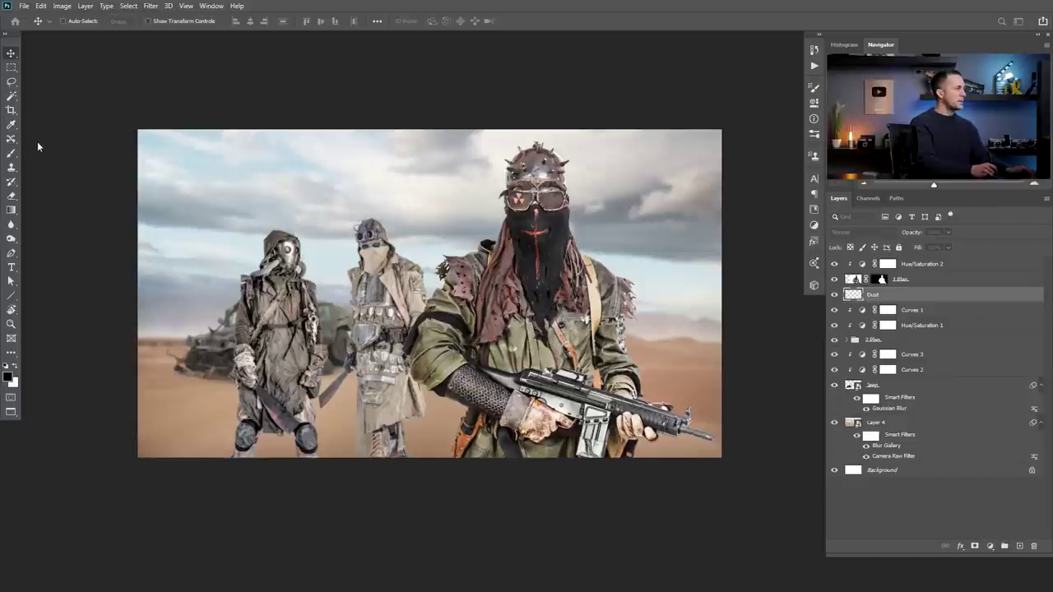
- Choose stamp brush 6 from the Ash Dust Photoshop Stamp Brushes set for painting on the Dust layer
left_click(11, 155)
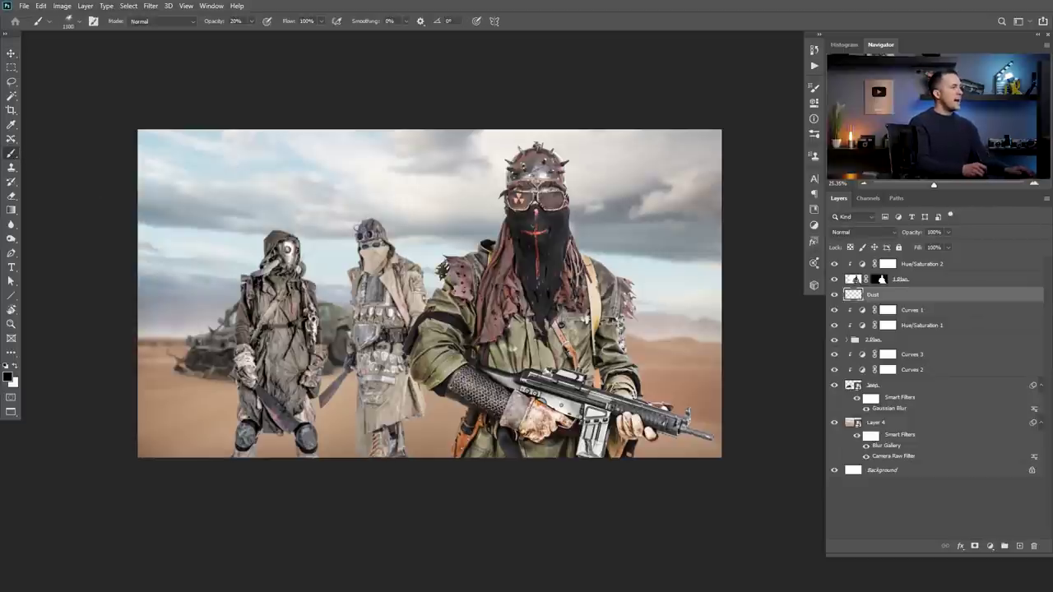
right_click(404, 244)
mouse_move(643, 459)
left_mouse_down()
mouse_move(651, 409)
mouse_move(644, 474)
mouse_move(652, 380)
left_mouse_up()
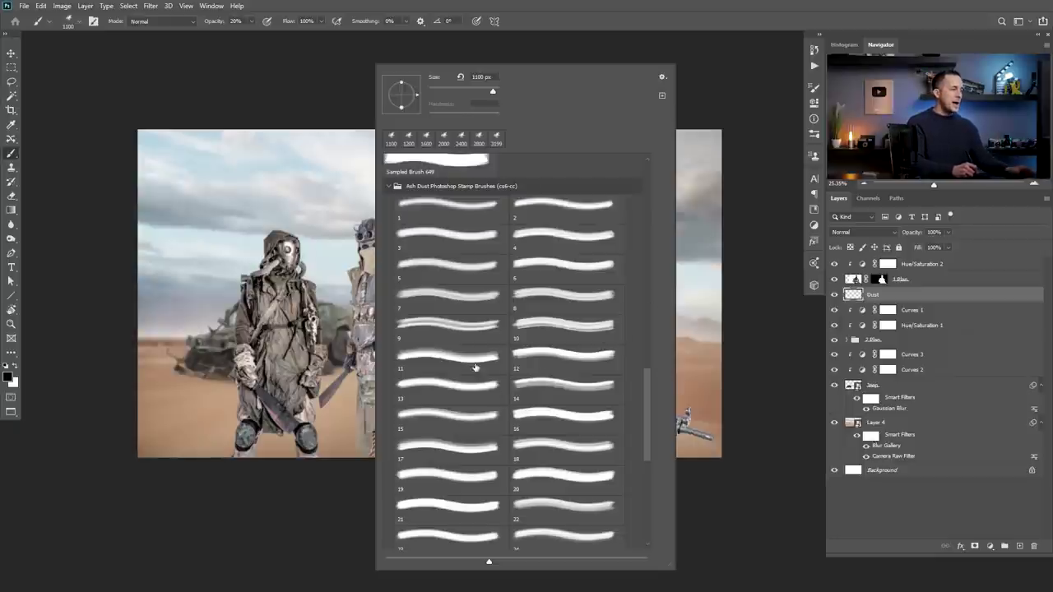
left_click(449, 347)
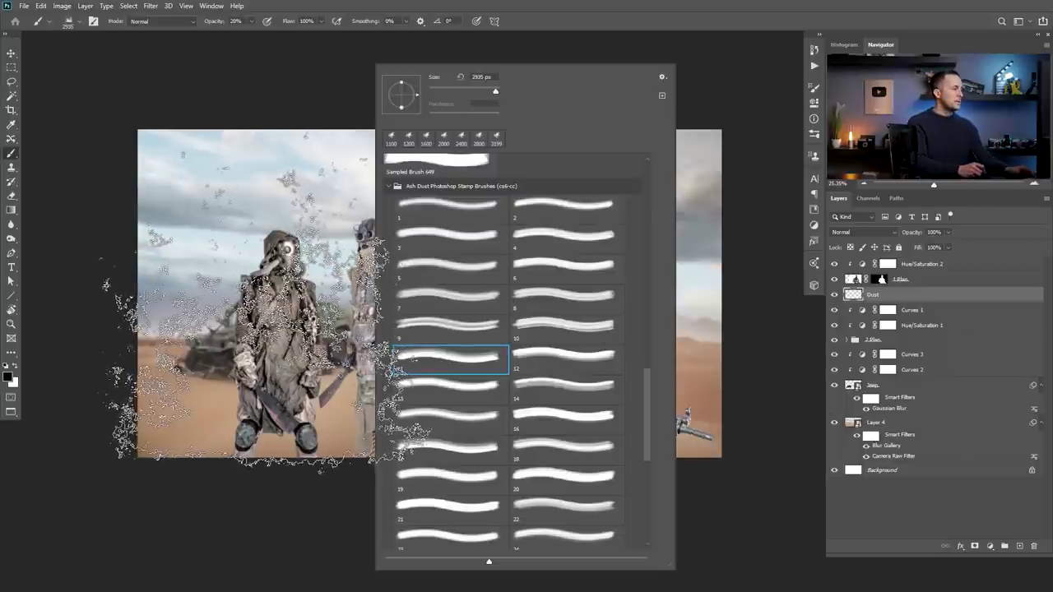
left_click(421, 293)
left_click(546, 263)
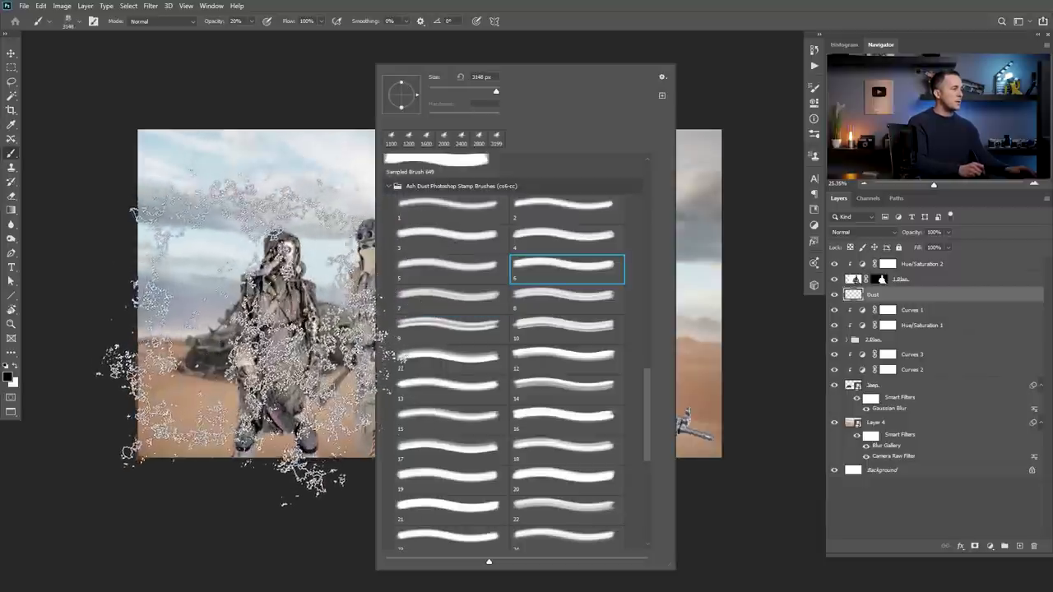
left_click(714, 92)
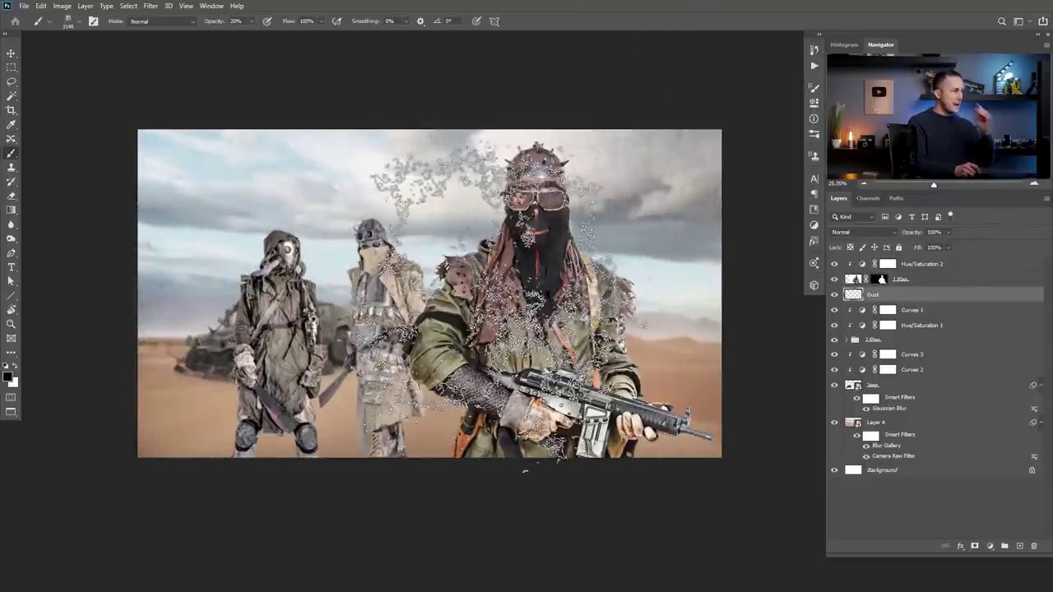
key("ctrl+z")
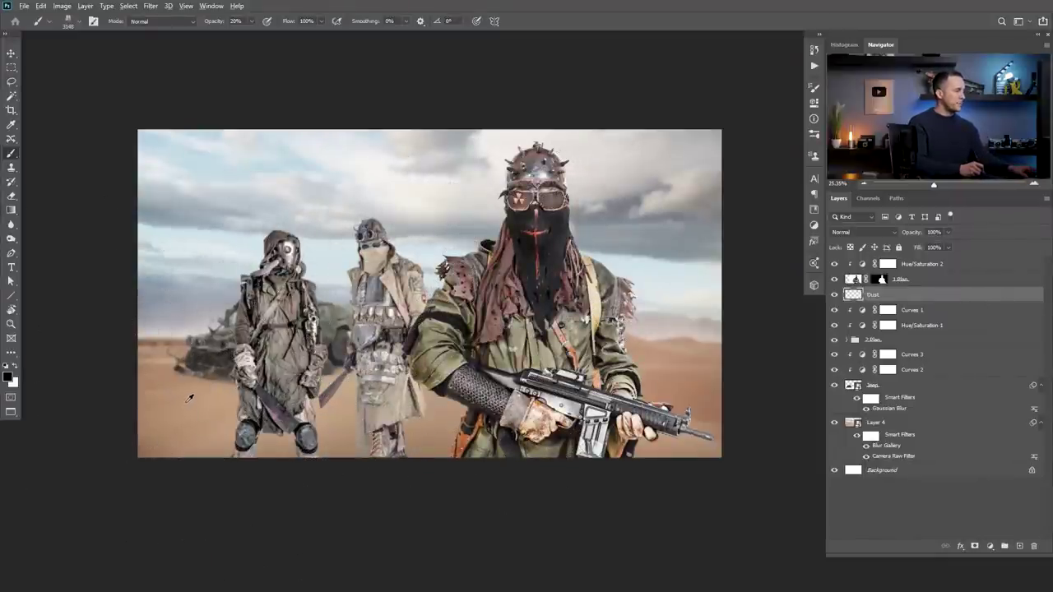
- Sample the desert sand and the pale clouds as the two paint colours and greatly reduce the dust brush size
mouse_move(189, 396)
left_mouse_down()
mouse_move(183, 403)
mouse_move(202, 422)
left_mouse_up()
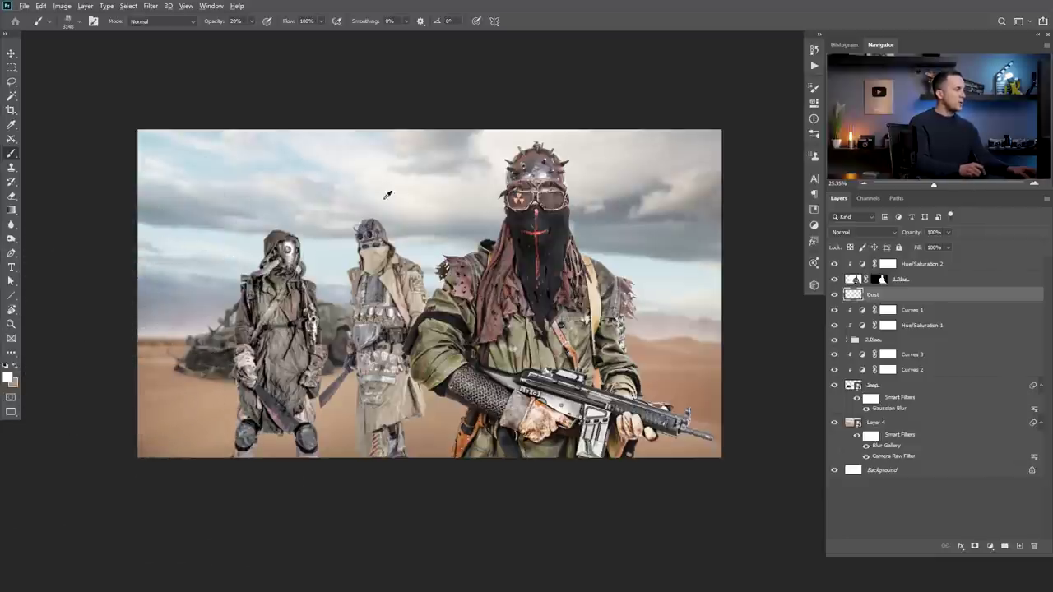
left_click_drag(439, 200, 441, 205)
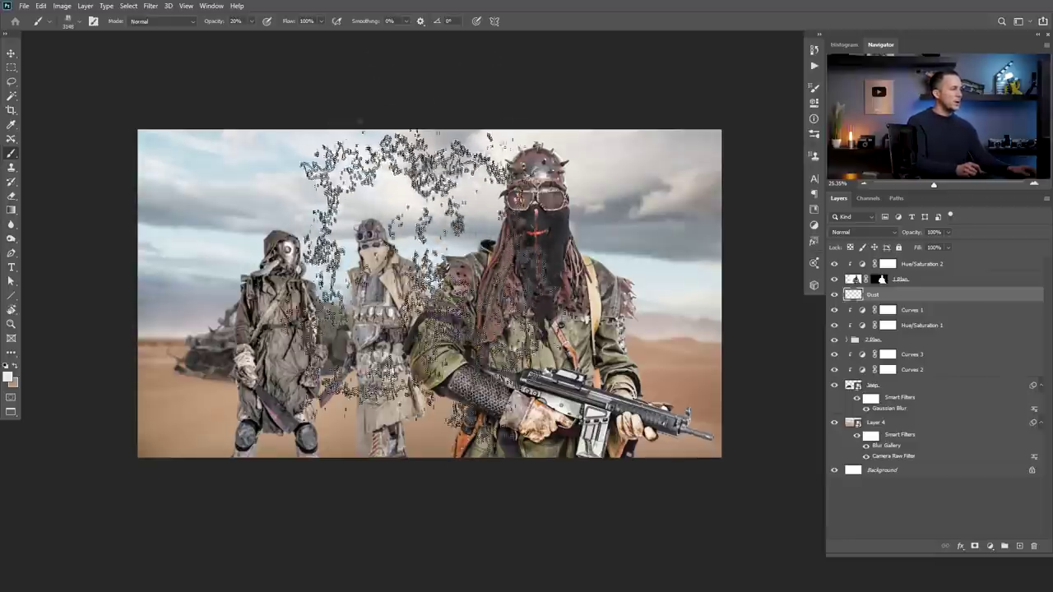
key("bracketleft")
key("bracketleft")
key("bracketleft")
key("bracketleft")
key("bracketleft")
key("bracketleft")
key("bracketleft")
key("bracketleft")
key("bracketleft")
key("bracketleft")
key("bracketleft")
key("bracketleft")
key("bracketleft")
key("bracketleft")
key("bracketleft")
key("bracketleft")
key("bracketleft")
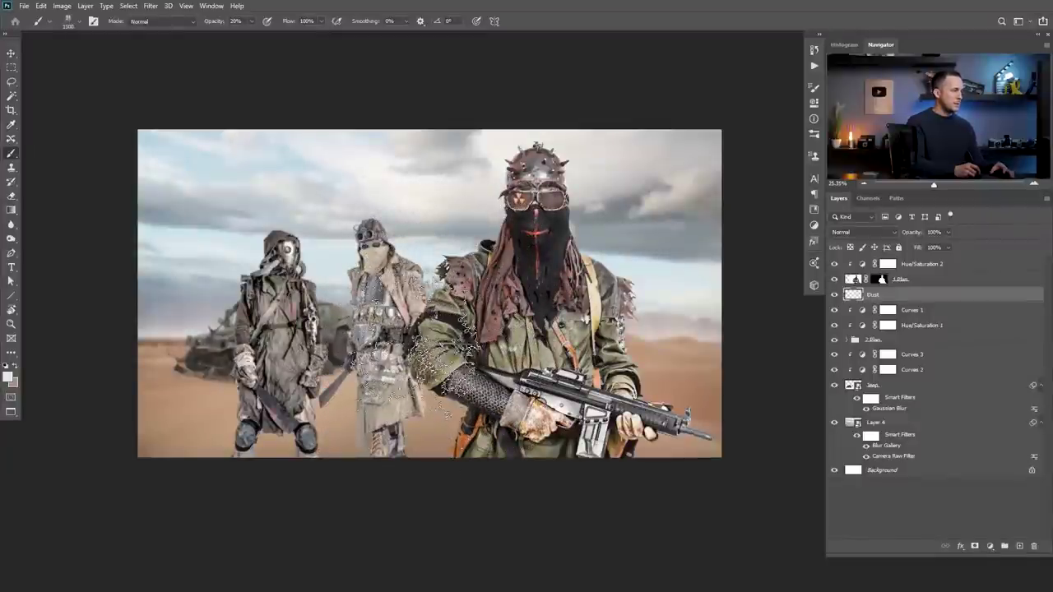
- Make the sand colour active, enlarge the brush to 1500 px, and try a dust stroke across the background figures, undoing the stroke
key("x")
key("bracketright")
key("bracketright")
key("bracketright")
key("bracketright")
key("bracketright")
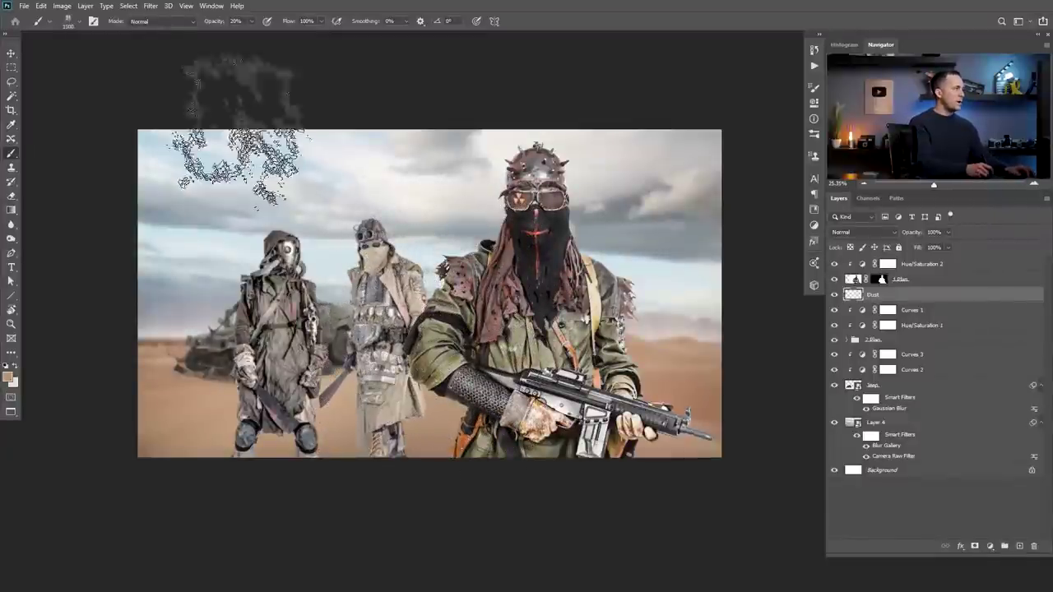
mouse_move(191, 396)
left_mouse_down()
mouse_move(365, 409)
mouse_move(201, 417)
mouse_move(411, 384)
left_mouse_up()
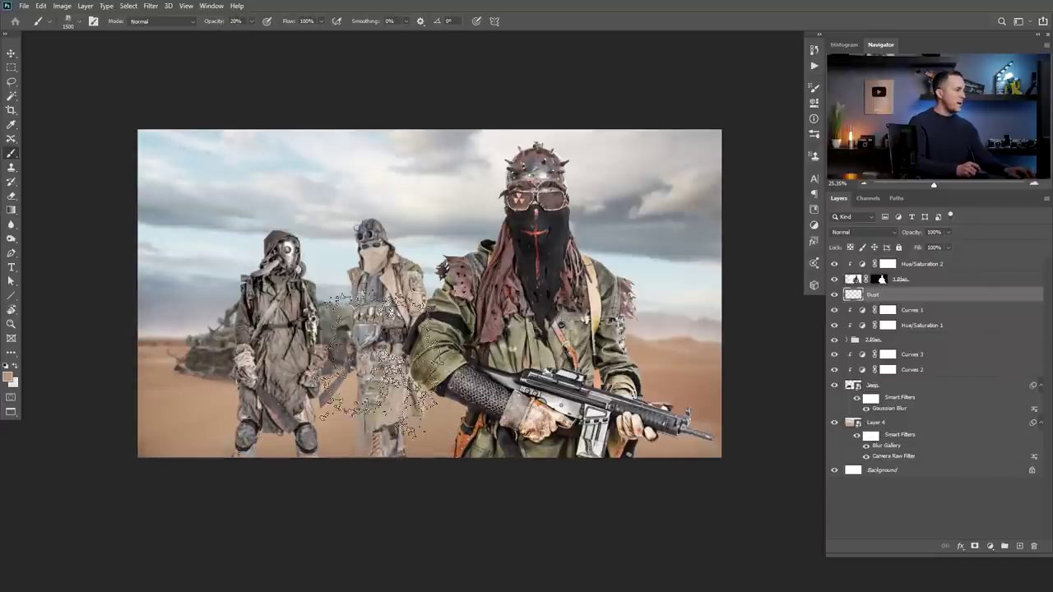
key("ctrl+z")
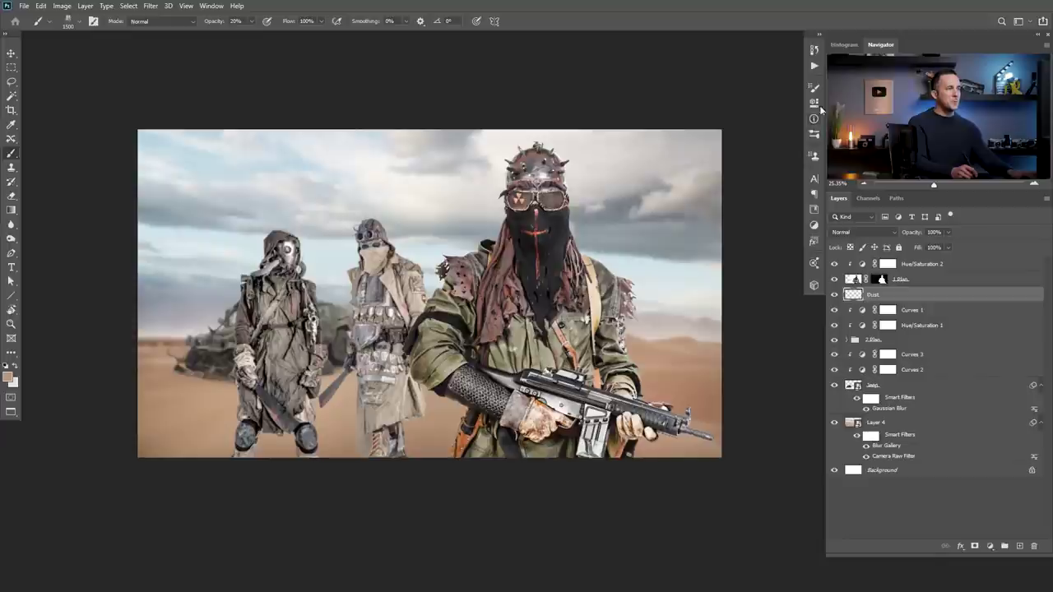
- Enable Shape Dynamics for the dust brush with size jitter and angle jitter both at 100%
left_click(813, 90)
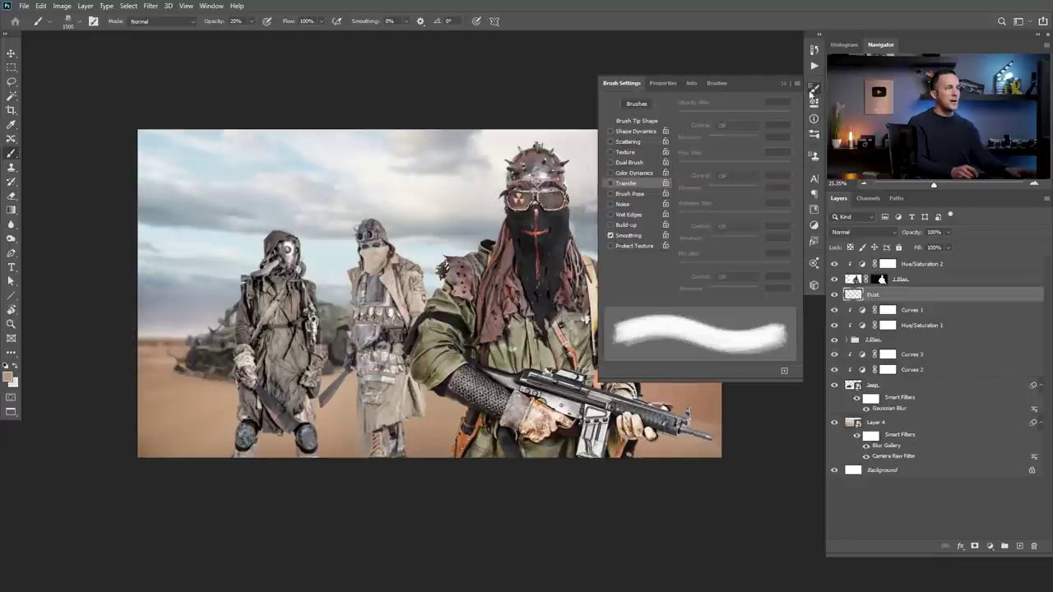
left_click(634, 132)
left_click_drag(709, 113, 794, 114)
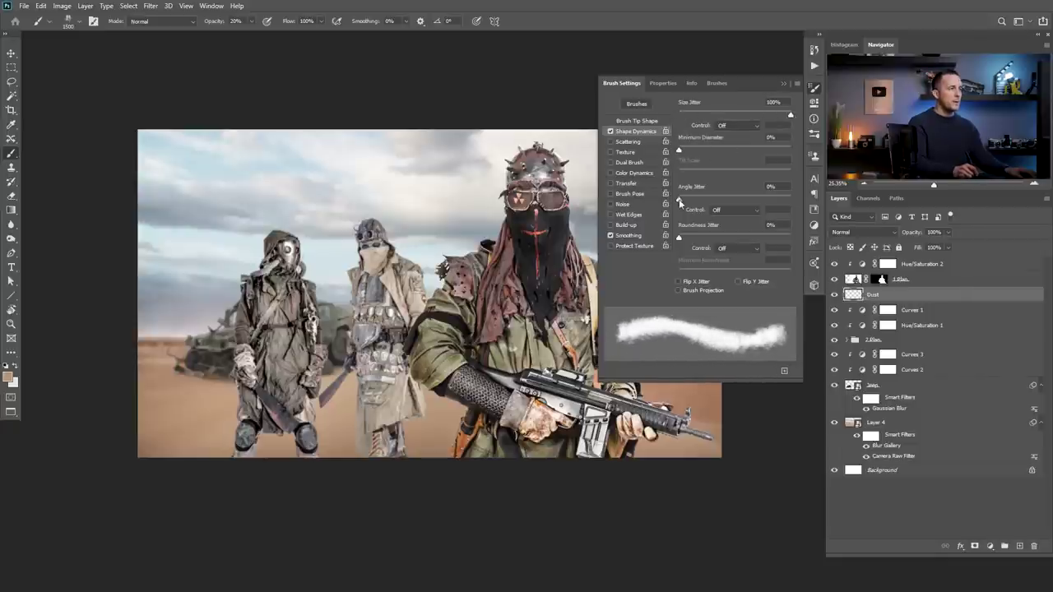
left_click_drag(721, 199, 801, 198)
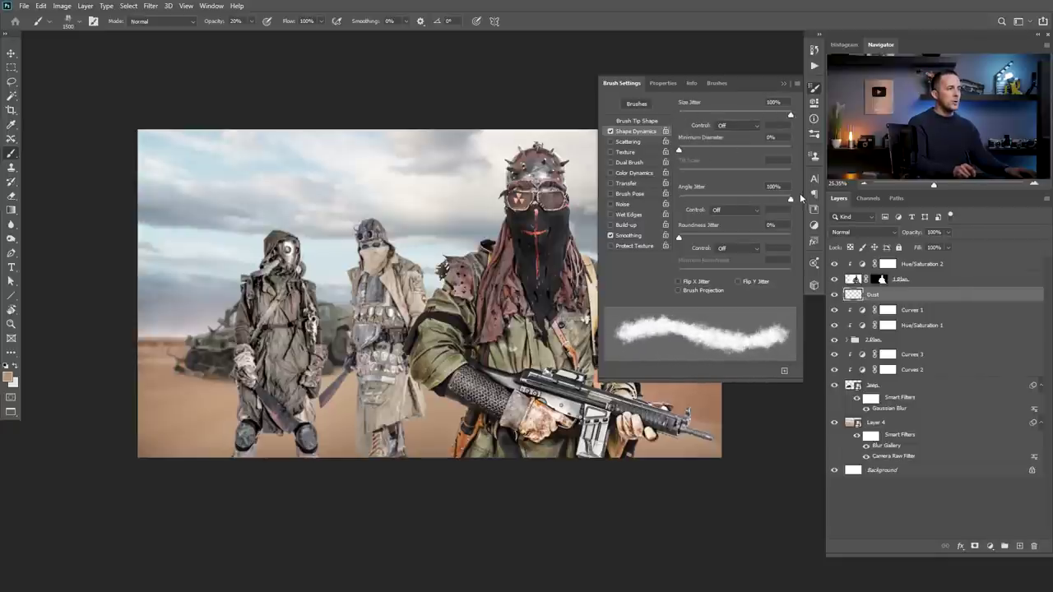
- Enable Scattering for the dust brush at 54% and set the brush tip spacing to 24%
left_click(630, 143)
left_click(611, 141)
left_click(629, 142)
left_click_drag(681, 115, 684, 115)
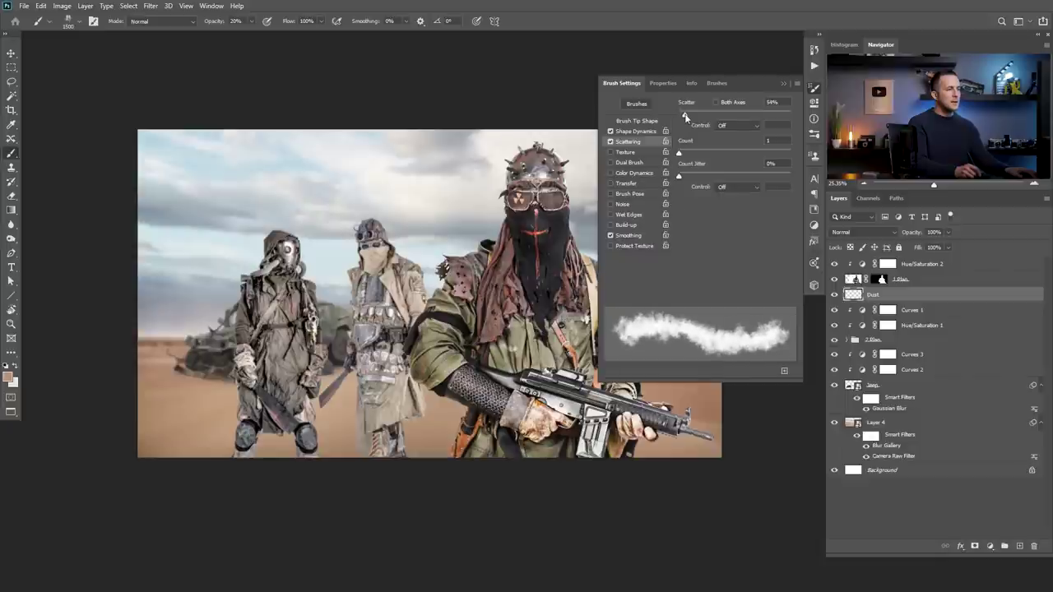
left_click(639, 121)
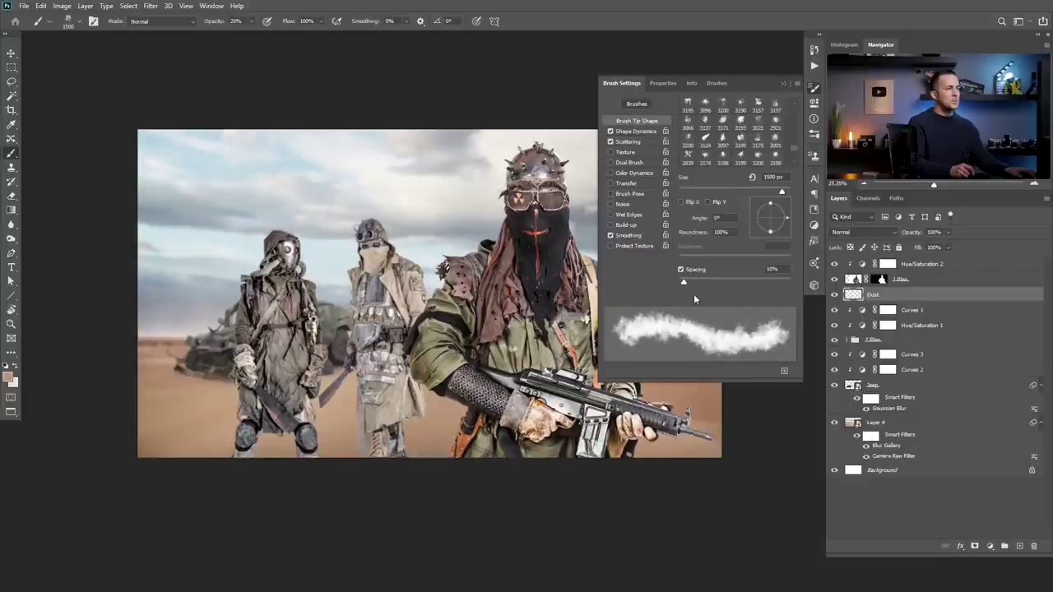
left_click_drag(682, 281, 695, 278)
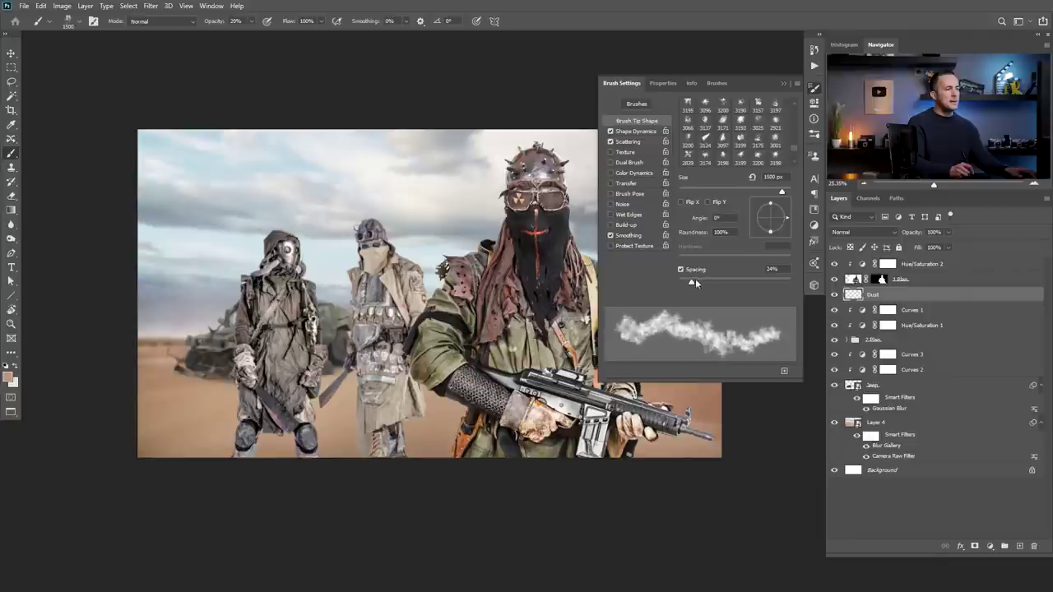
- Enable Transfer for the dust brush with opacity jitter at 61%, and close the brush settings
left_click(626, 184)
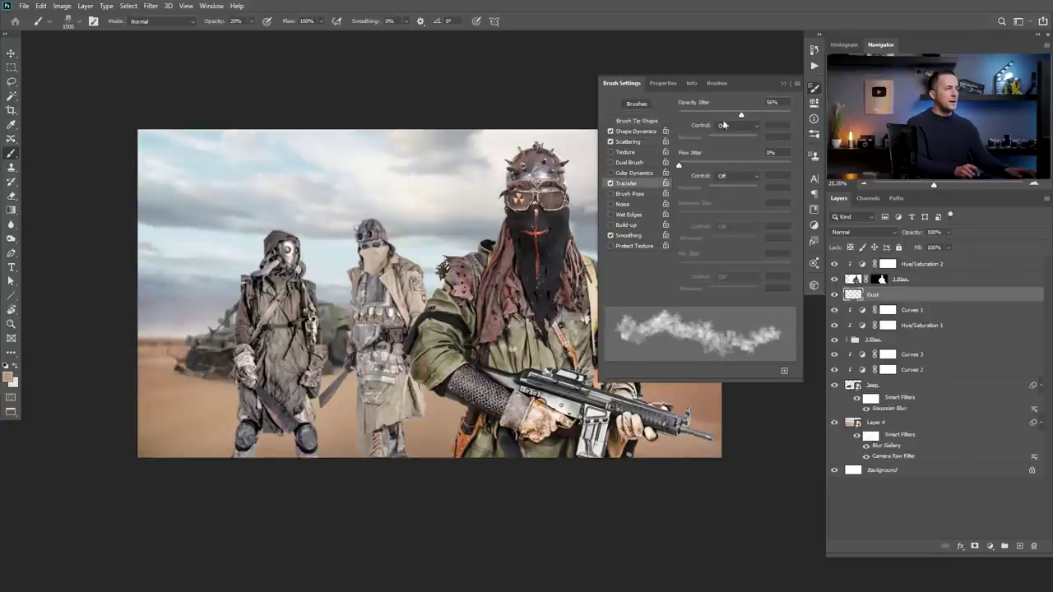
left_click_drag(721, 116, 761, 115)
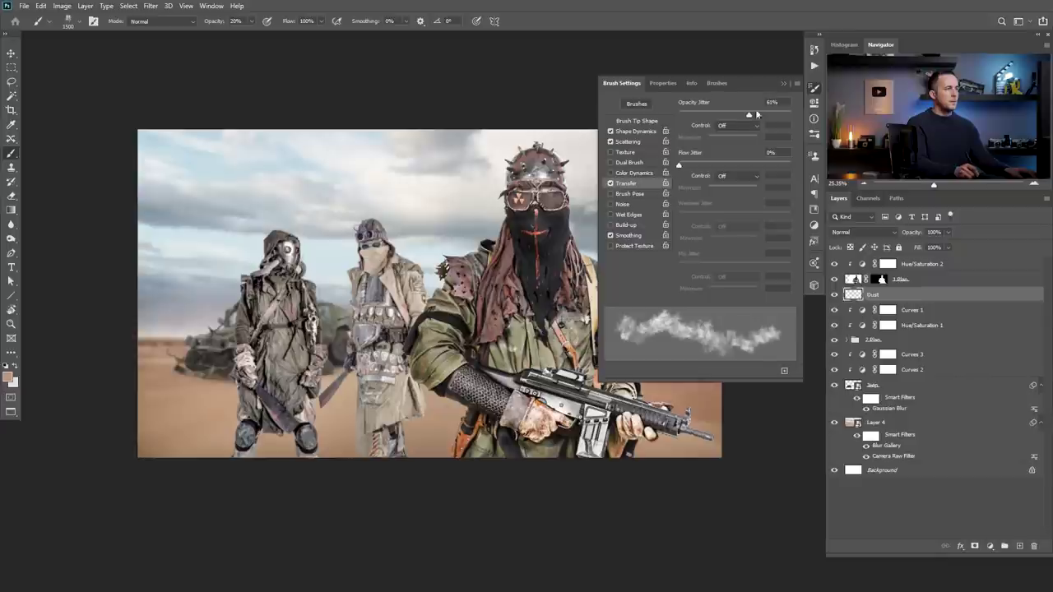
left_click(783, 84)
- Paint dust over the Jeep and the two background figures, alternating between the sand and pale cloud colours
mouse_move(289, 367)
left_mouse_down()
mouse_move(255, 394)
mouse_move(522, 380)
left_mouse_up()
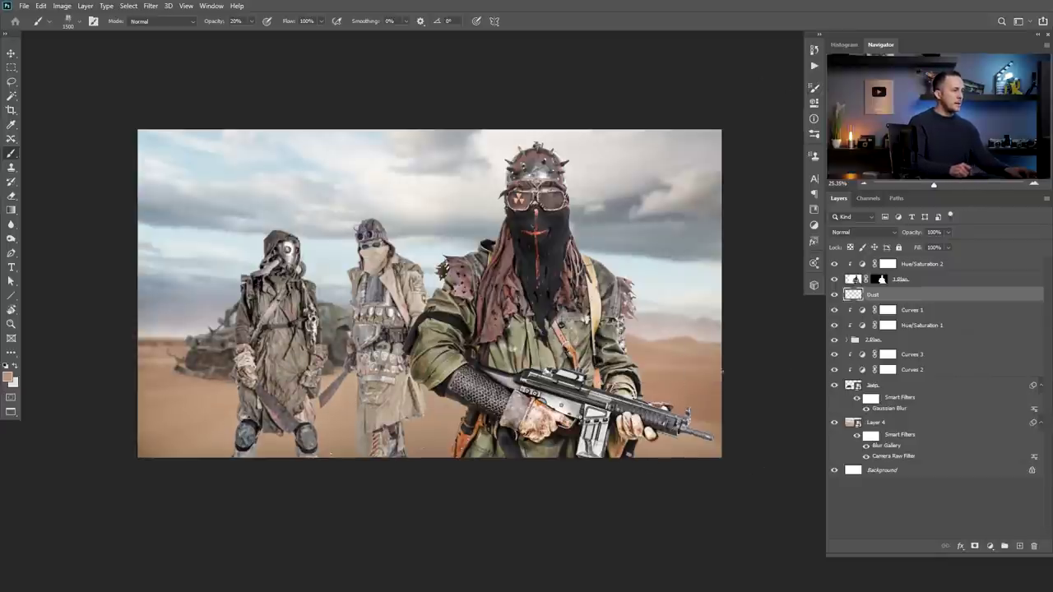
mouse_move(337, 366)
left_mouse_down()
mouse_move(350, 410)
mouse_move(309, 461)
mouse_move(349, 422)
mouse_move(331, 458)
left_mouse_up()
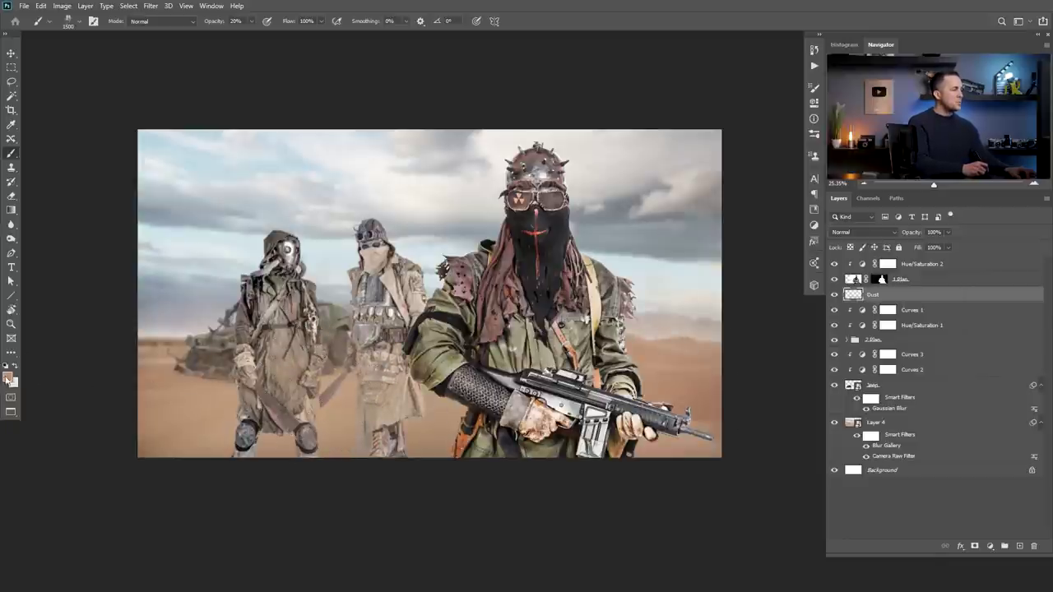
key("x")
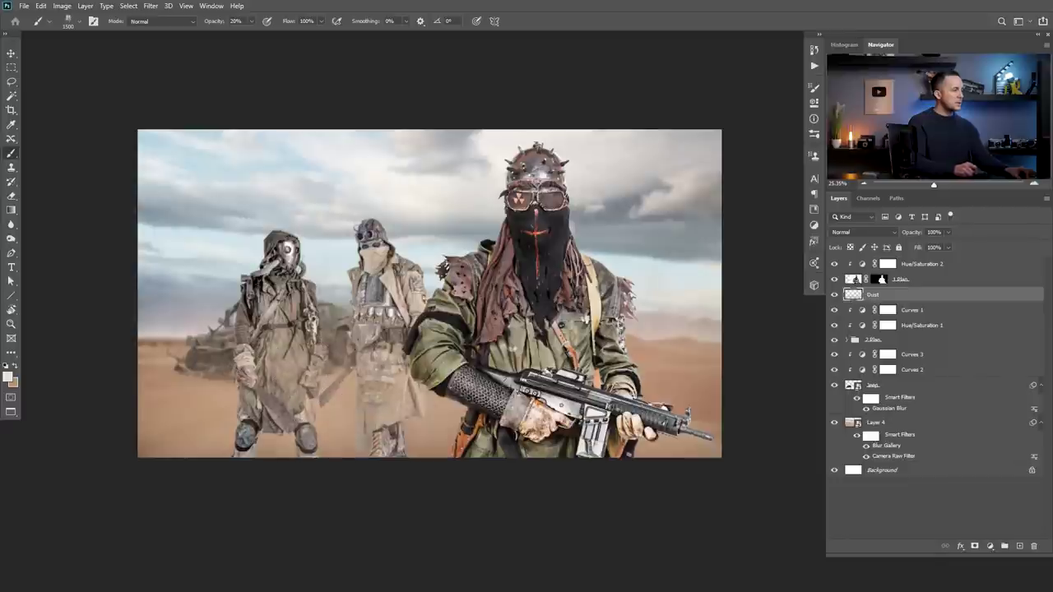
key("x")
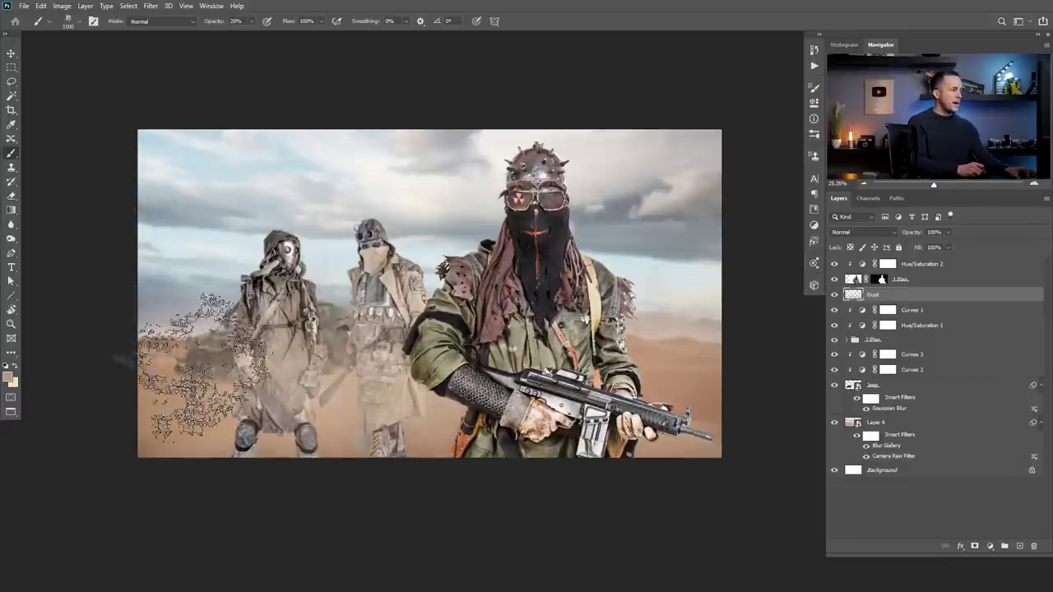
key("x")
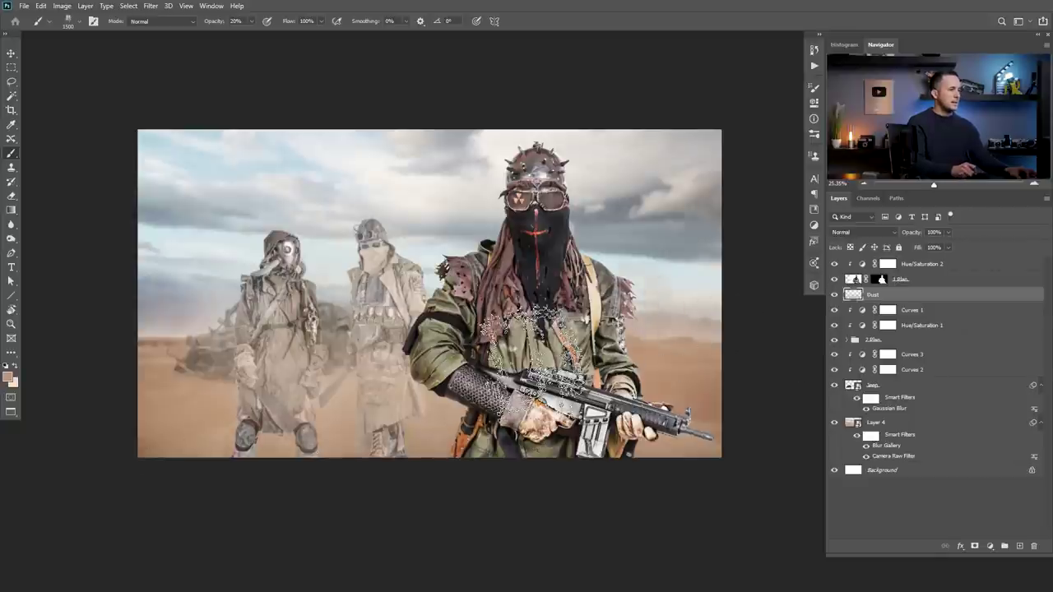
- Brush pale dust haze into the sky around the figures, and sample a sandy tone near the middle figure
key("x")
left_click(633, 197)
key("ctrl+z")
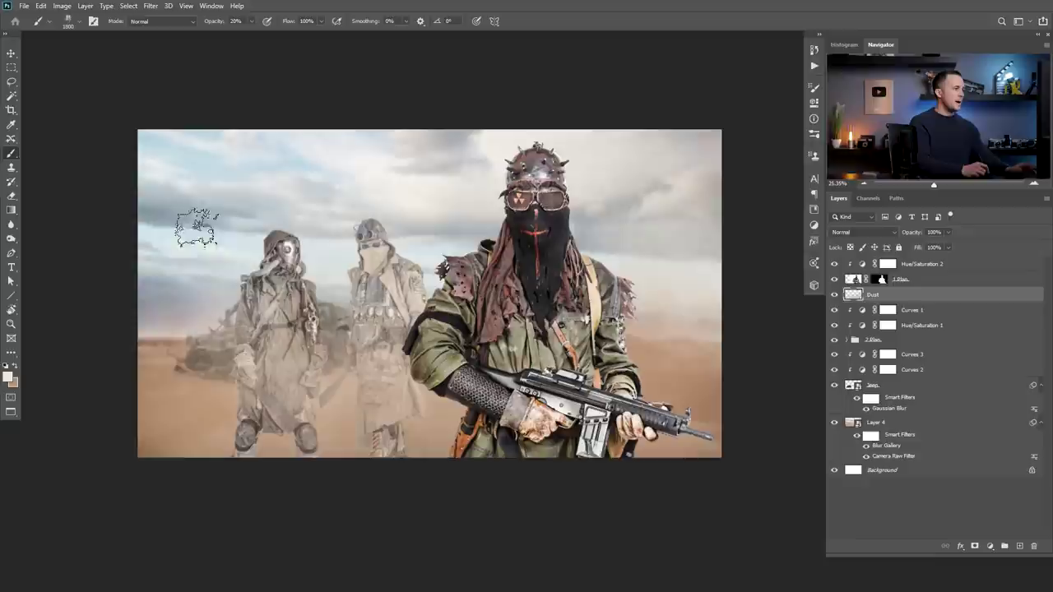
left_click(366, 346, "alt")
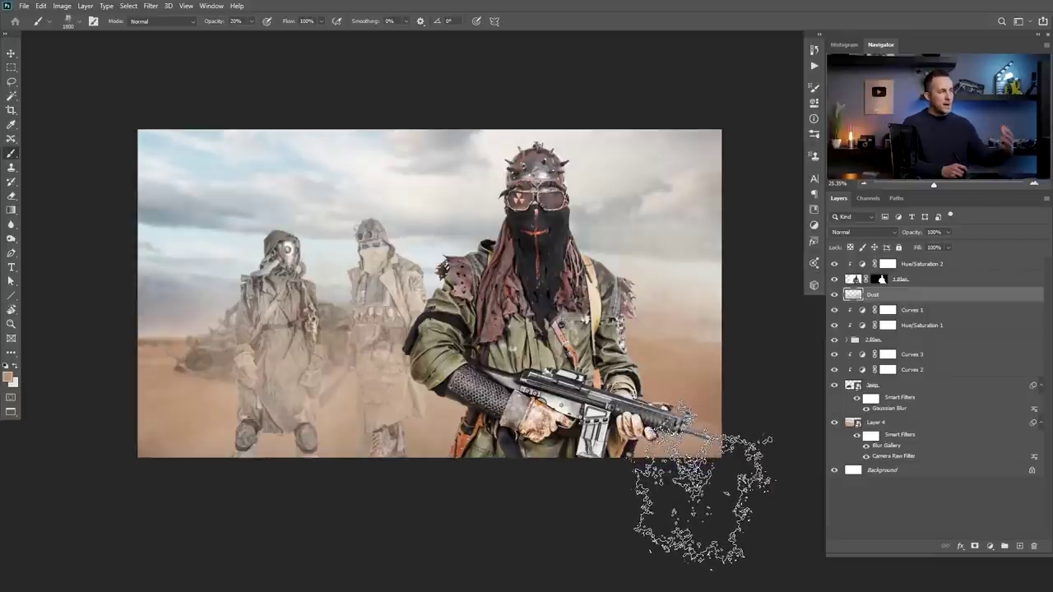
- Add a layer mask to the Dust layer and paint black with a smaller brush to thin the dust over the middle figure
left_click(975, 547)
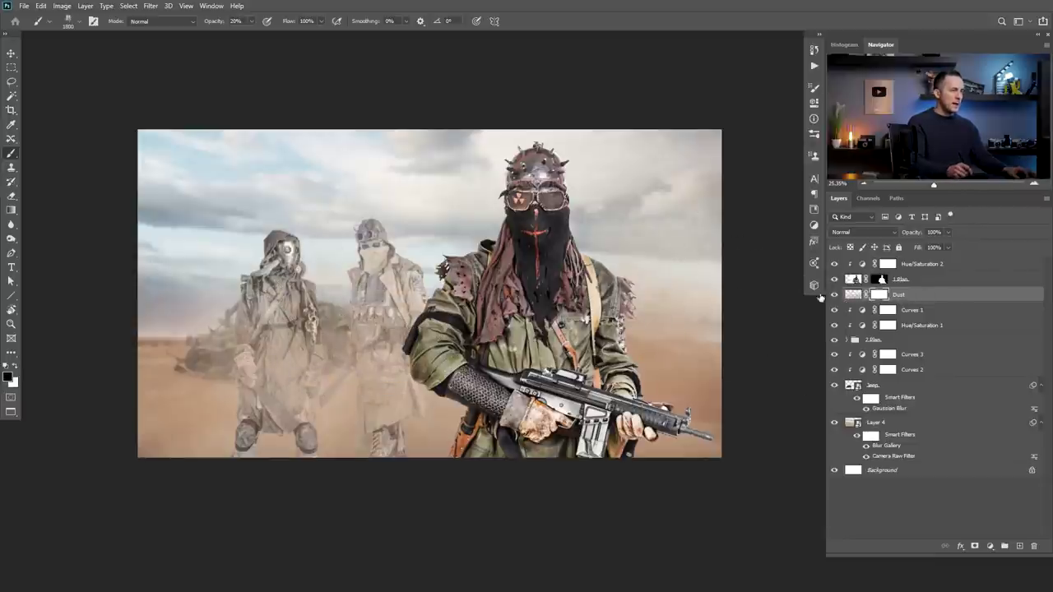
key("bracketleft")
key("bracketleft")
key("bracketleft")
key("bracketleft")
left_click(356, 385)
key("bracketleft")
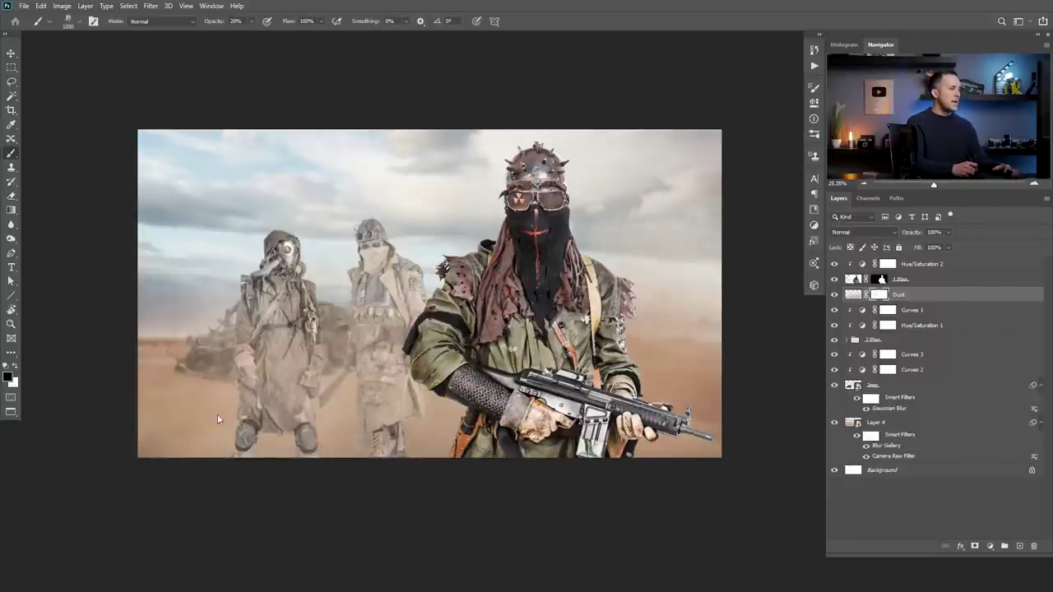
- Add a new layer above Dust and name it Dust 02
left_click(1019, 545)
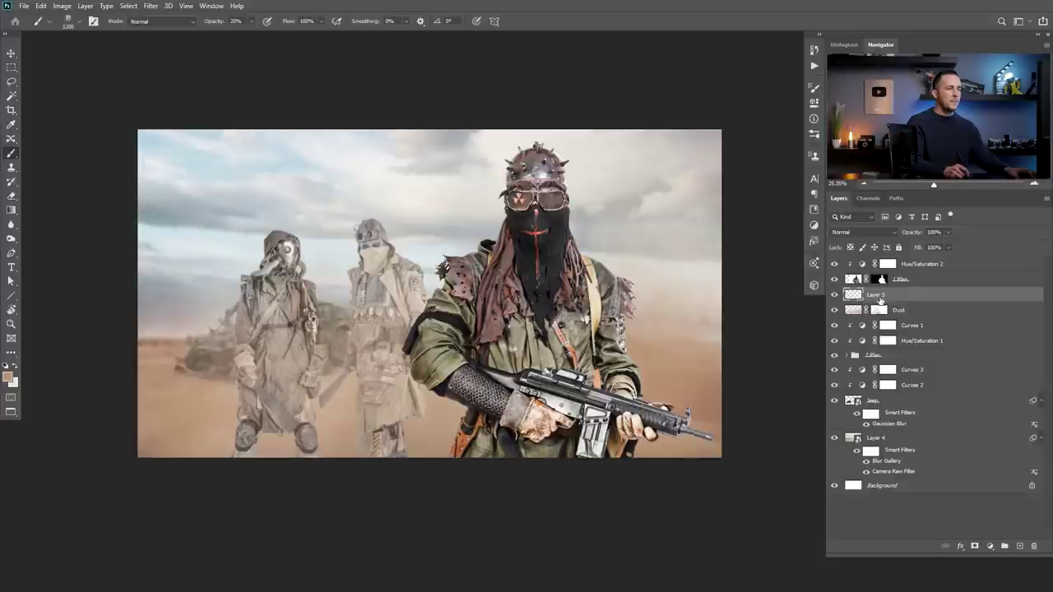
type("Dust")
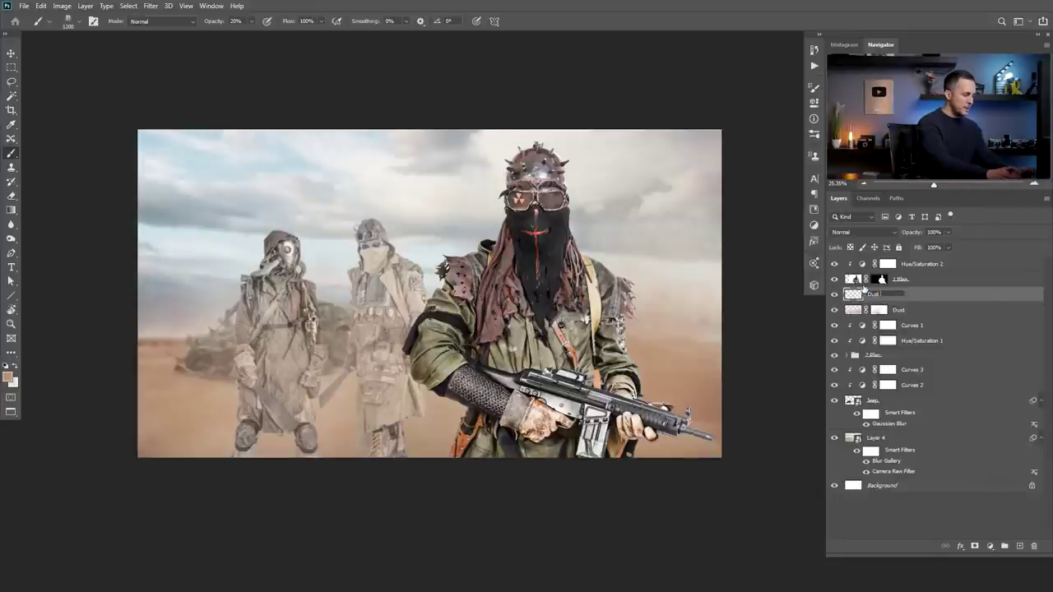
type(" 02")
key("Return")
- Try several Ash Dust stamp brushes for the Dust 02 layer and choose brush 1
right_click(399, 312)
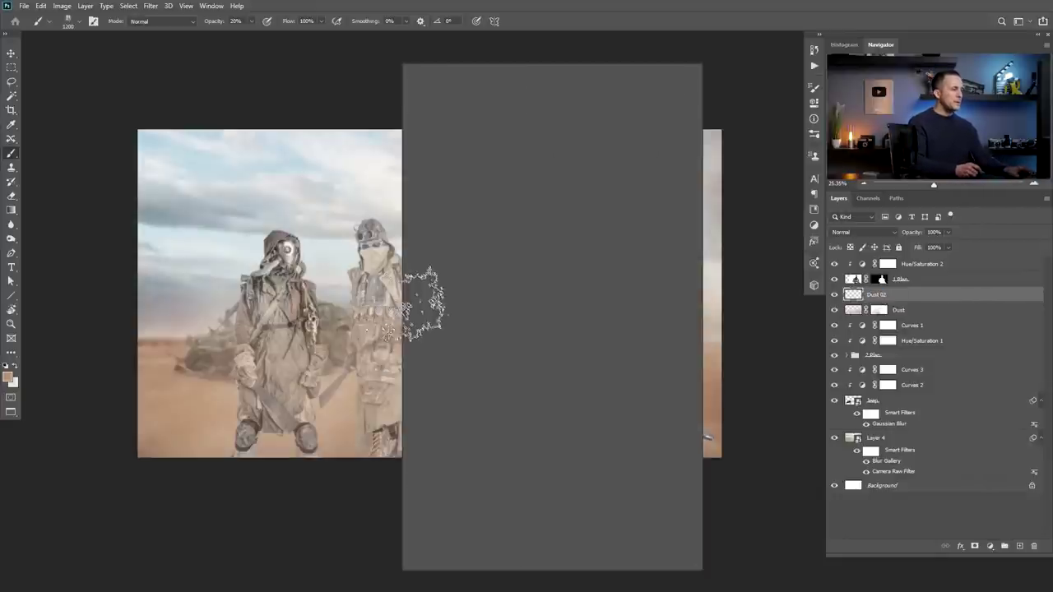
left_click(563, 329)
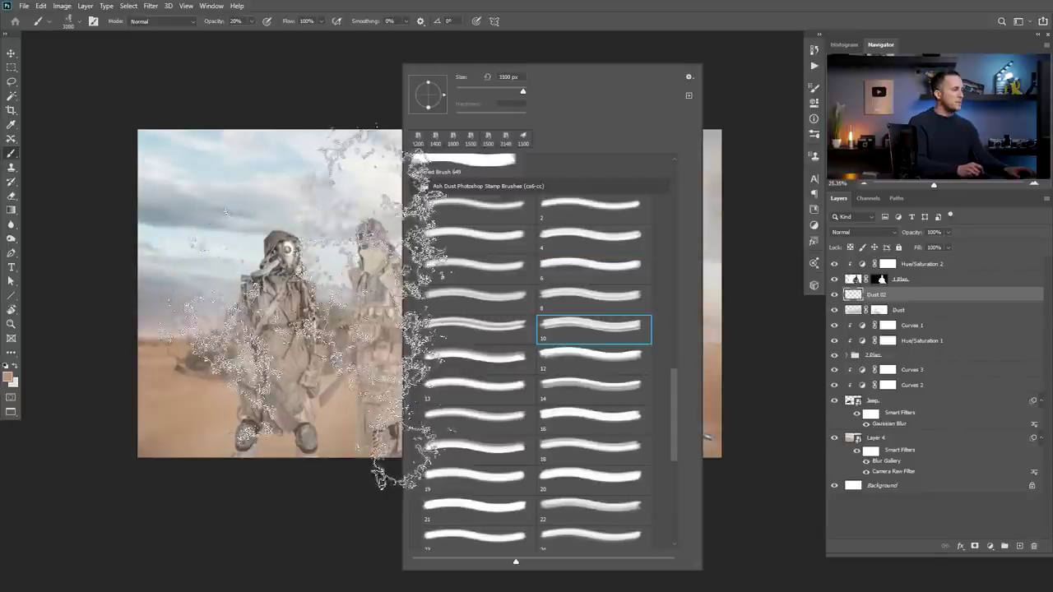
left_click(568, 413)
left_click(465, 504)
left_click(477, 448)
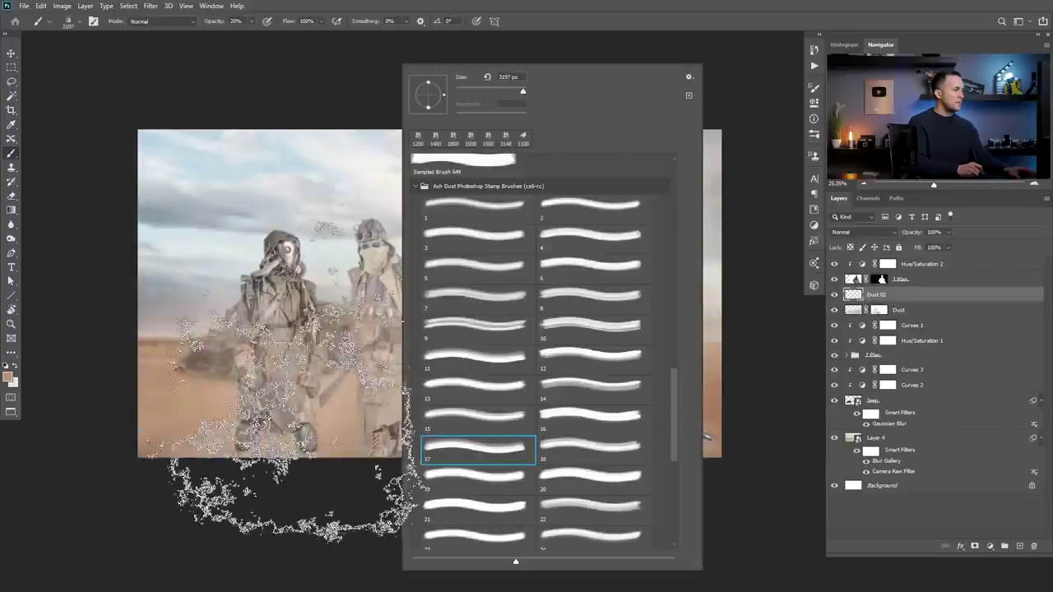
left_click(424, 234)
left_click(451, 202)
left_click(278, 313)
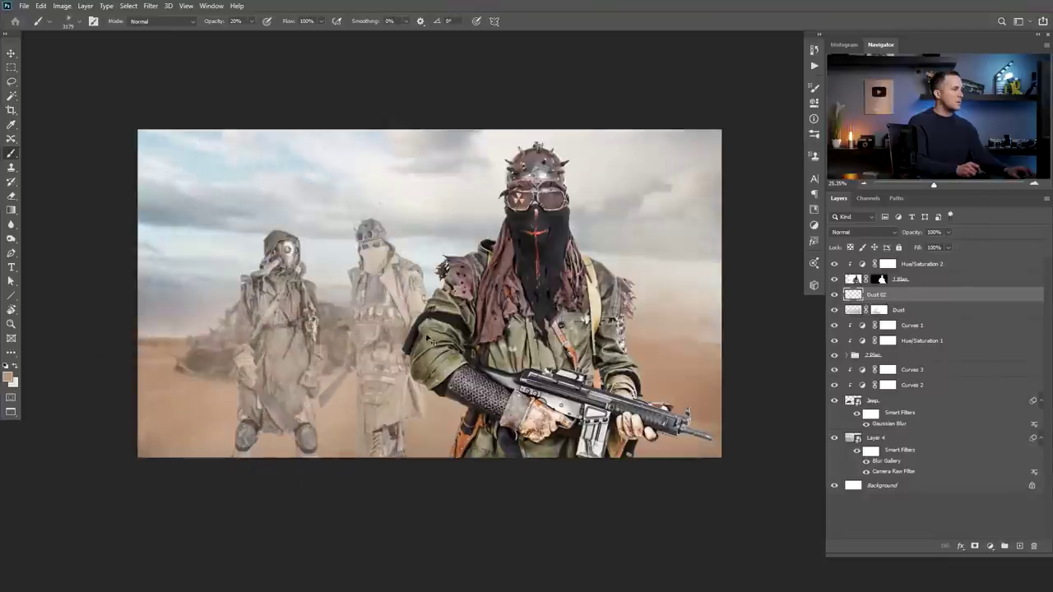
- Set the dust brush to 5% size jitter, 100% angle jitter and 18% spacing, with Transfer enabled
key("F5")
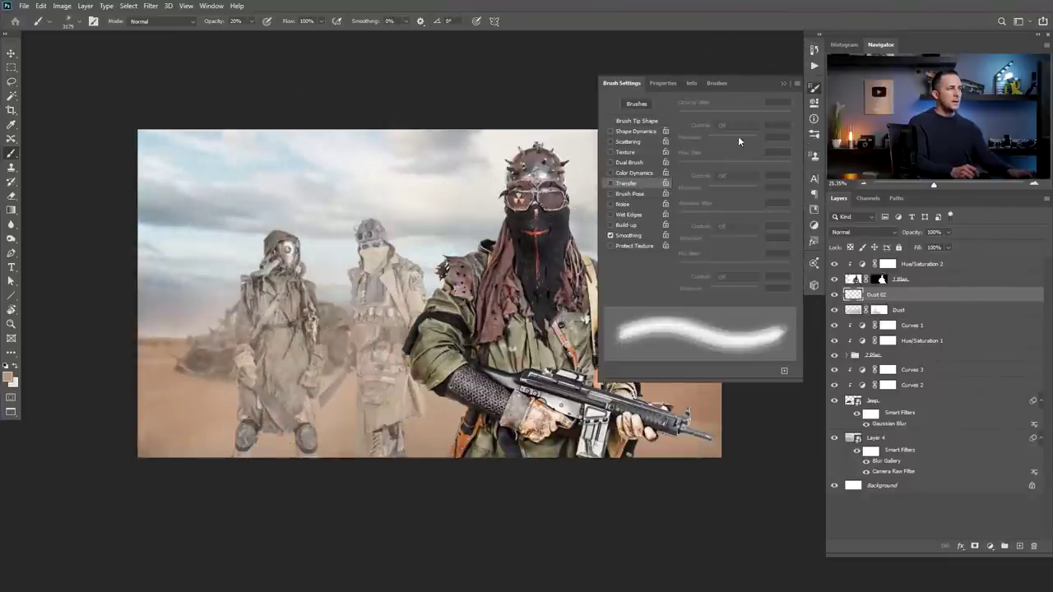
left_click(632, 133)
left_click_drag(784, 123, 685, 132)
left_click_drag(680, 200, 791, 201)
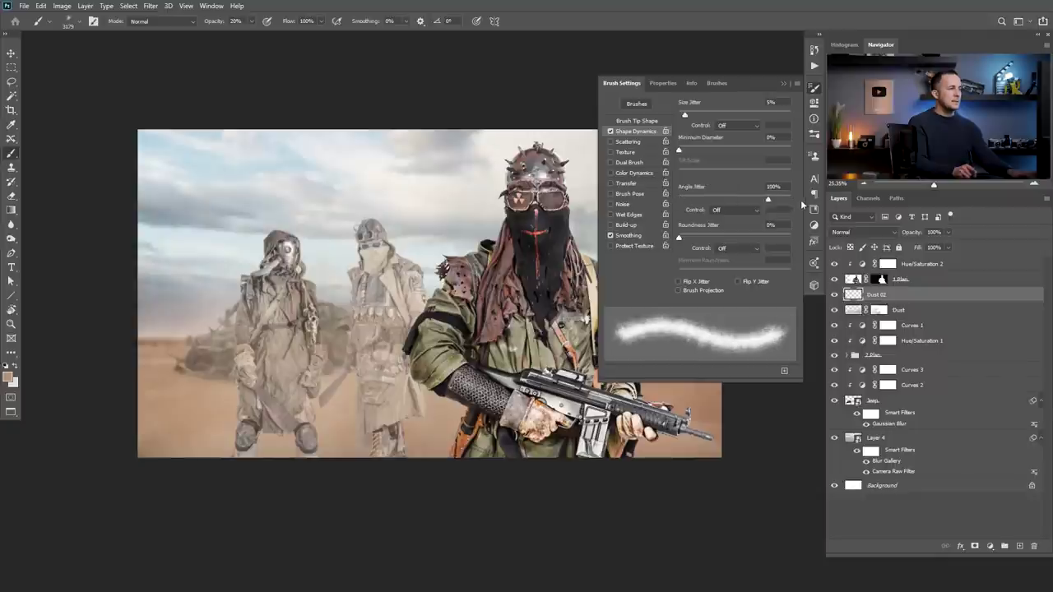
left_click(623, 153)
left_click(628, 184)
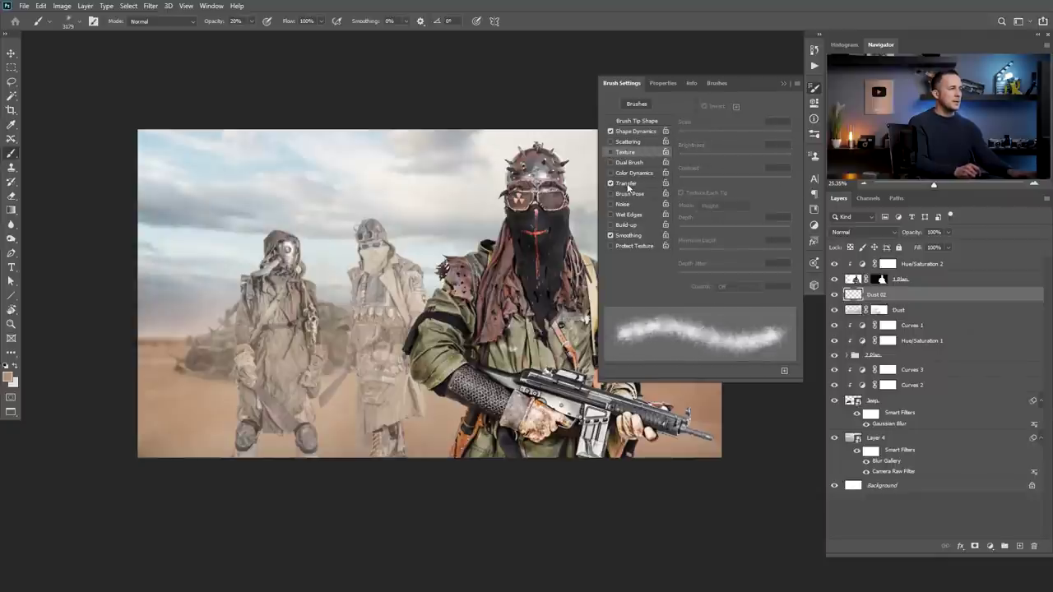
mouse_move(684, 281)
left_mouse_down()
mouse_move(701, 278)
mouse_move(687, 280)
left_mouse_up()
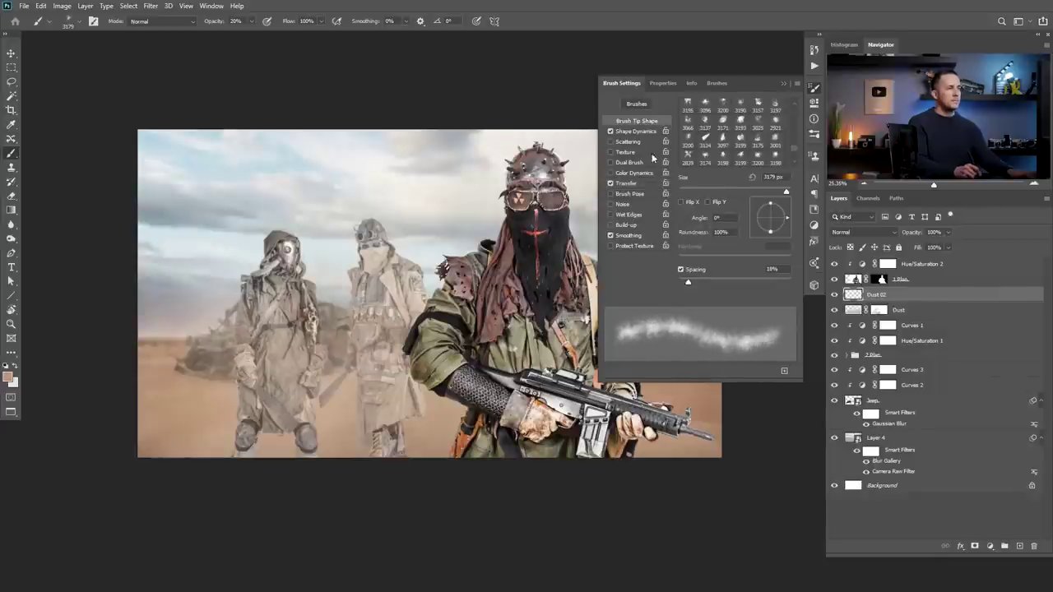
left_click(787, 82)
- Reduce the brush to 1700 px and add a new layer named Dust 03 above Curves 3, behind the two figures
key("[")
key("[")
key("[")
key("[")
key("[")
key("[")
key("[")
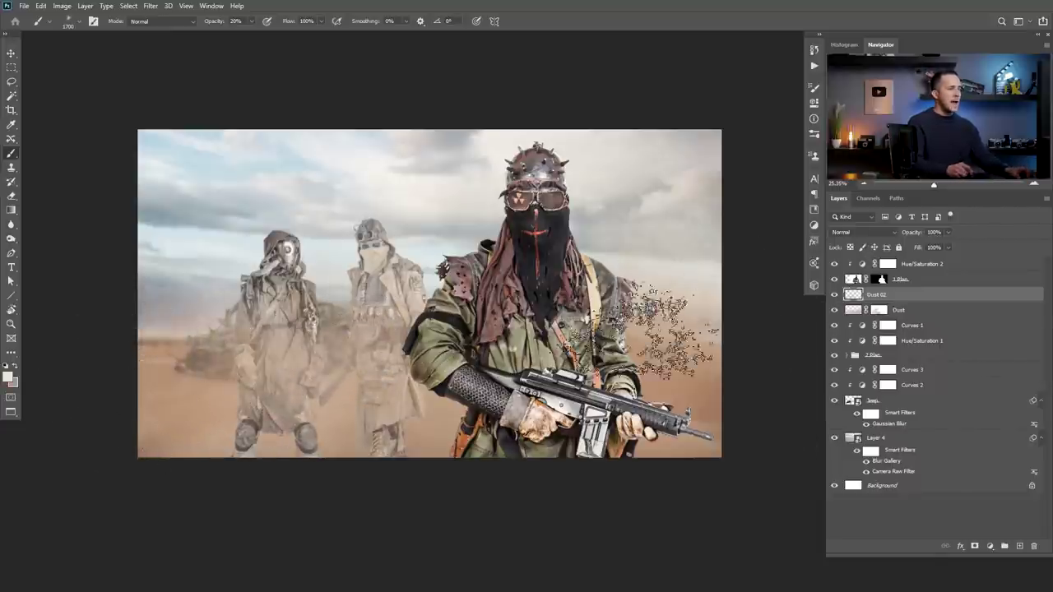
left_click(862, 374)
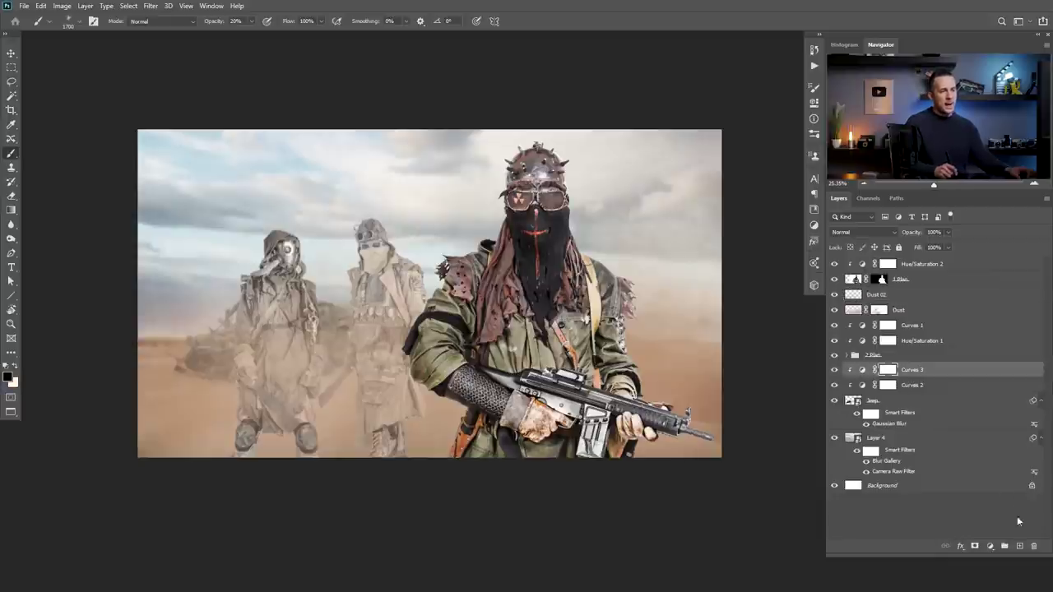
left_click(1020, 546)
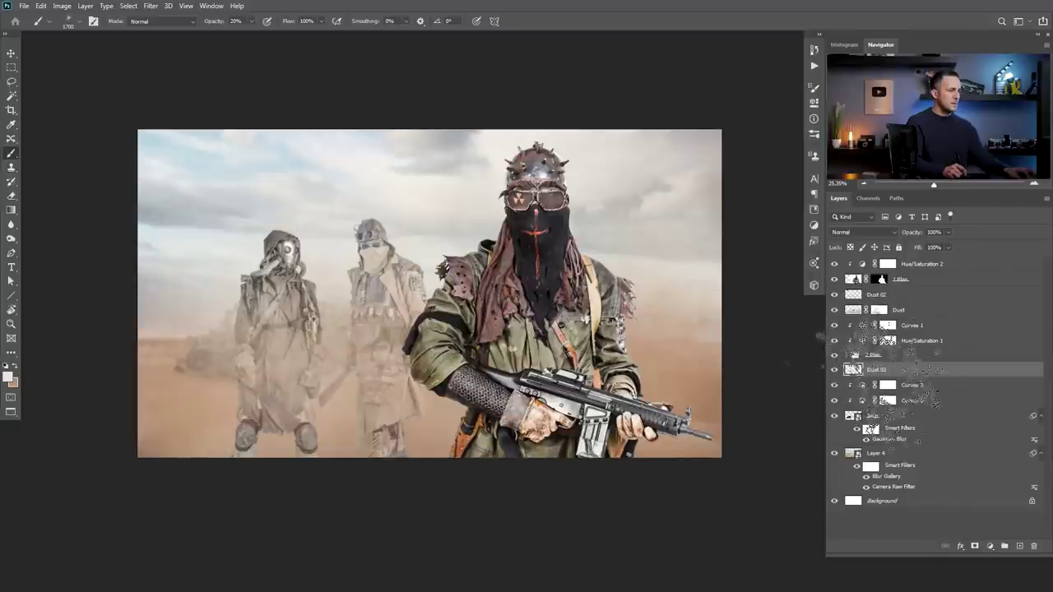
- Compare the image with and without Dust 03, and lower that layer's opacity to 66%
left_click(834, 370)
left_click(834, 370)
left_click(833, 371)
left_click(834, 371)
mouse_move(475, 329)
left_mouse_down()
mouse_move(394, 333)
mouse_move(467, 335)
left_mouse_up()
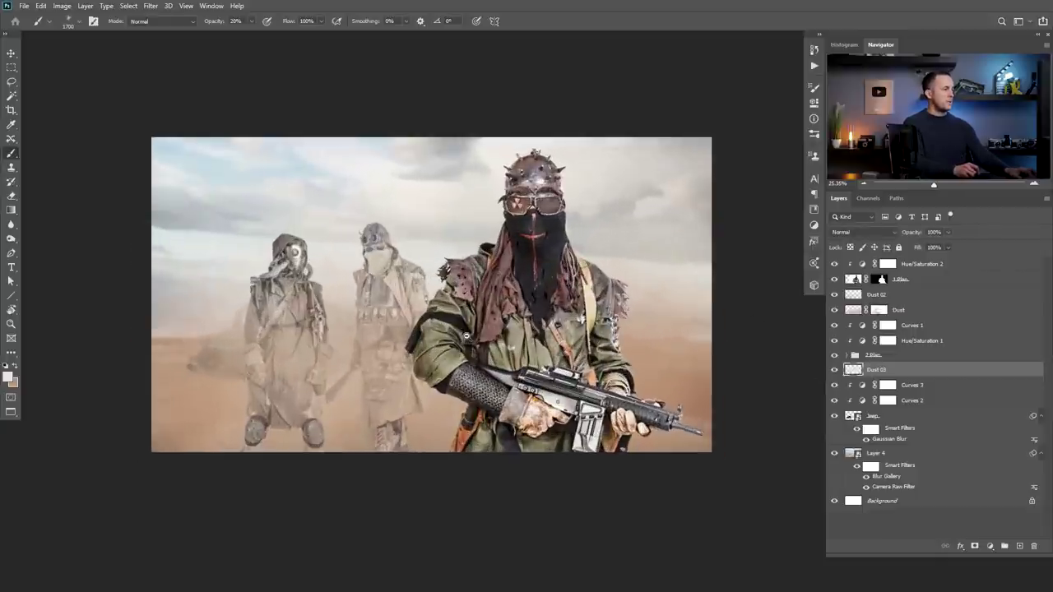
scroll(473, 334, "up", 1)
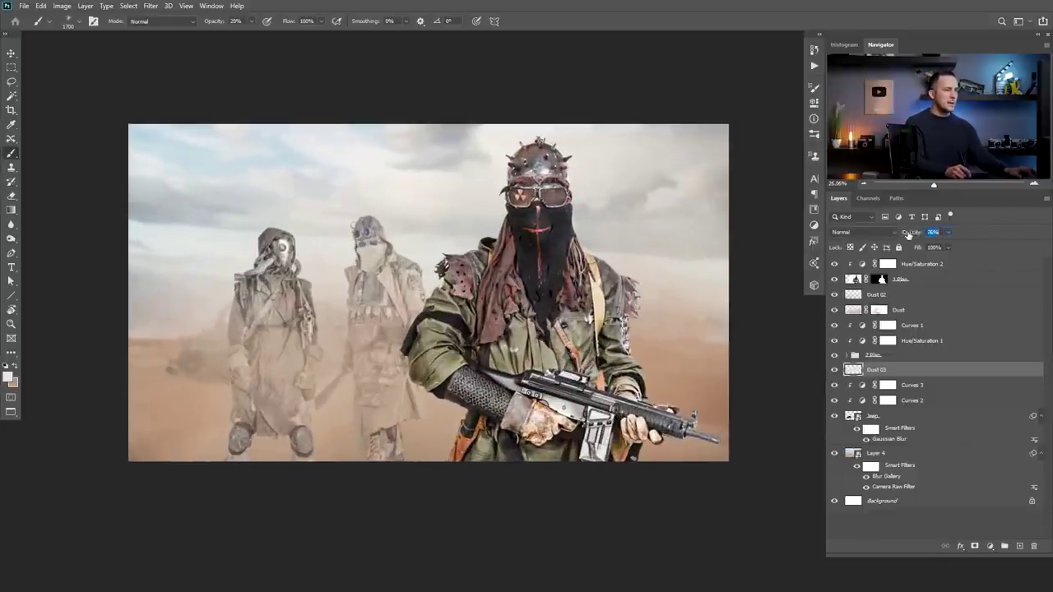
left_click_drag(908, 233, 914, 233)
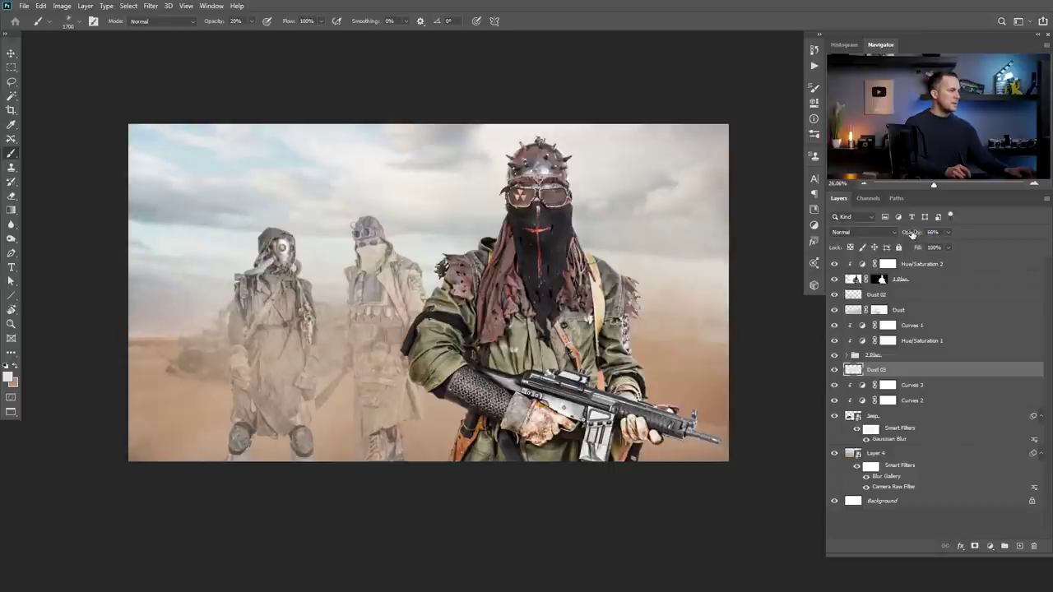
- Apply a Gaussian Blur with a 5.0 pixel radius to the Dust layer
left_click_drag(274, 362, 288, 378)
left_click(856, 315)
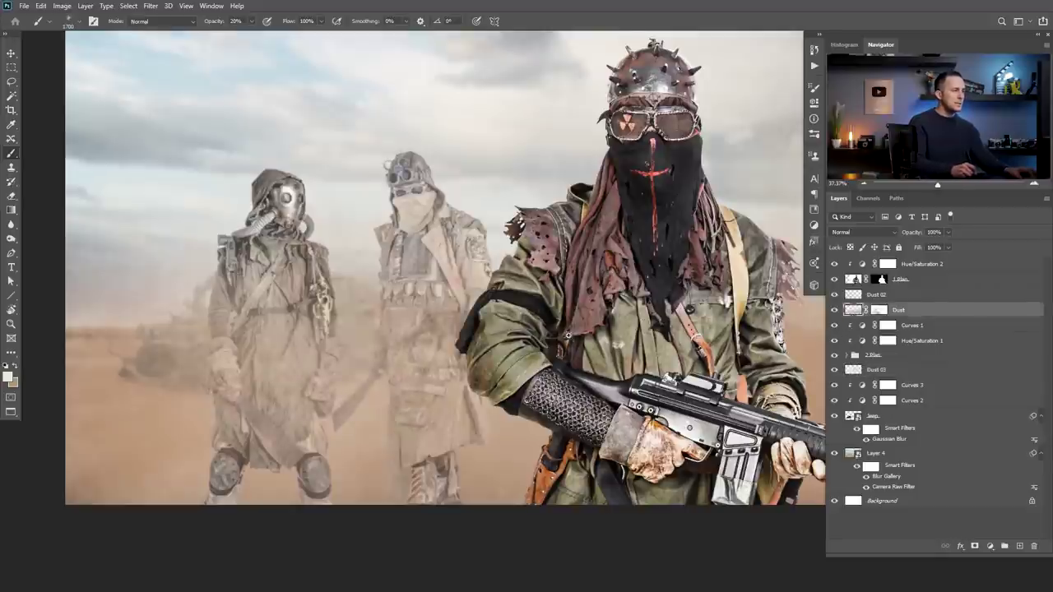
left_click(167, 6)
mouse_move(150, 6)
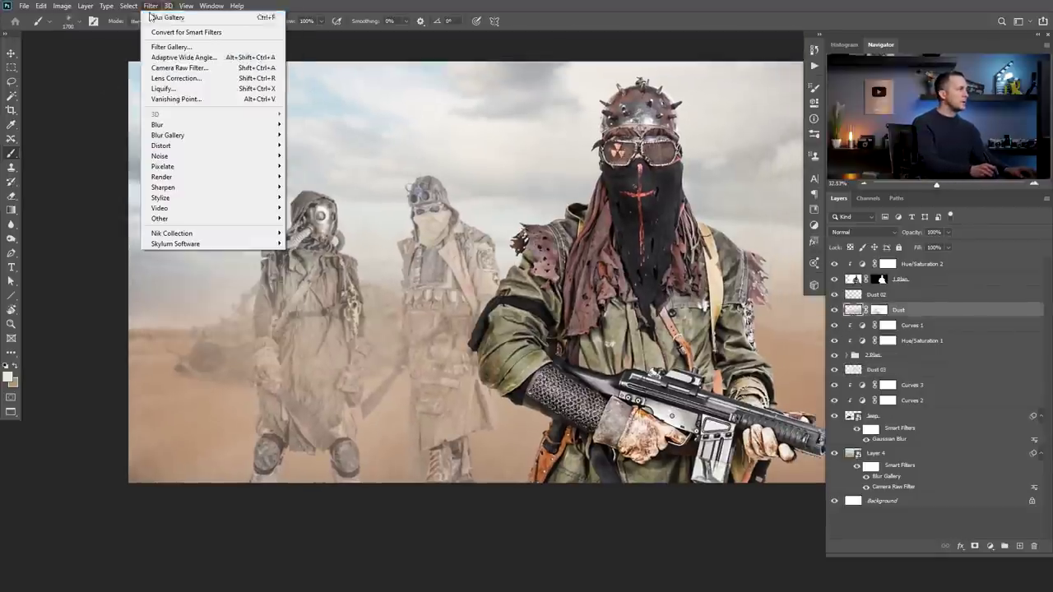
mouse_move(247, 124)
left_click(314, 165)
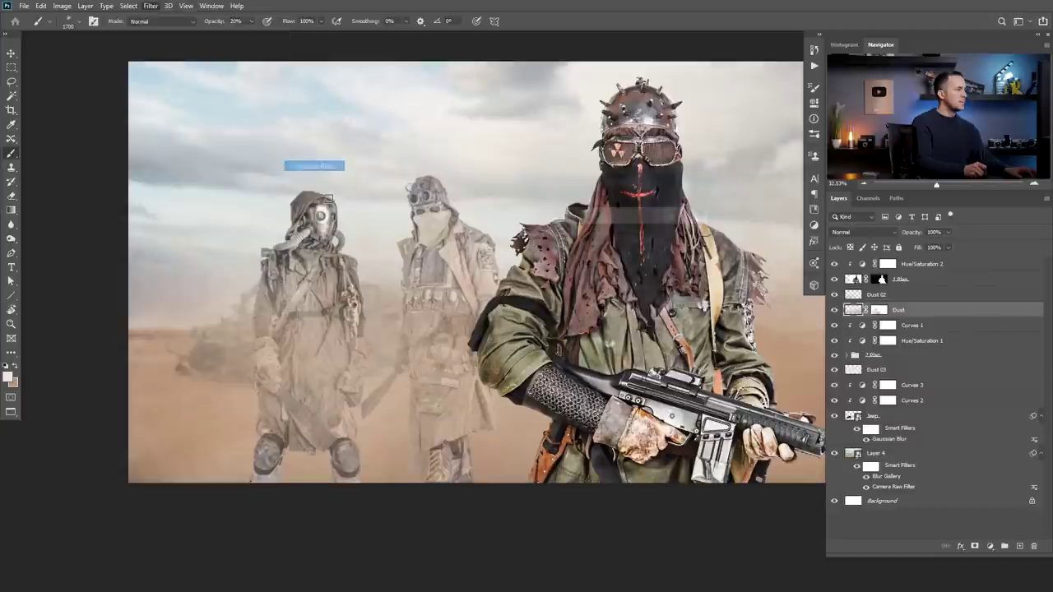
scroll(338, 356, "up", 3)
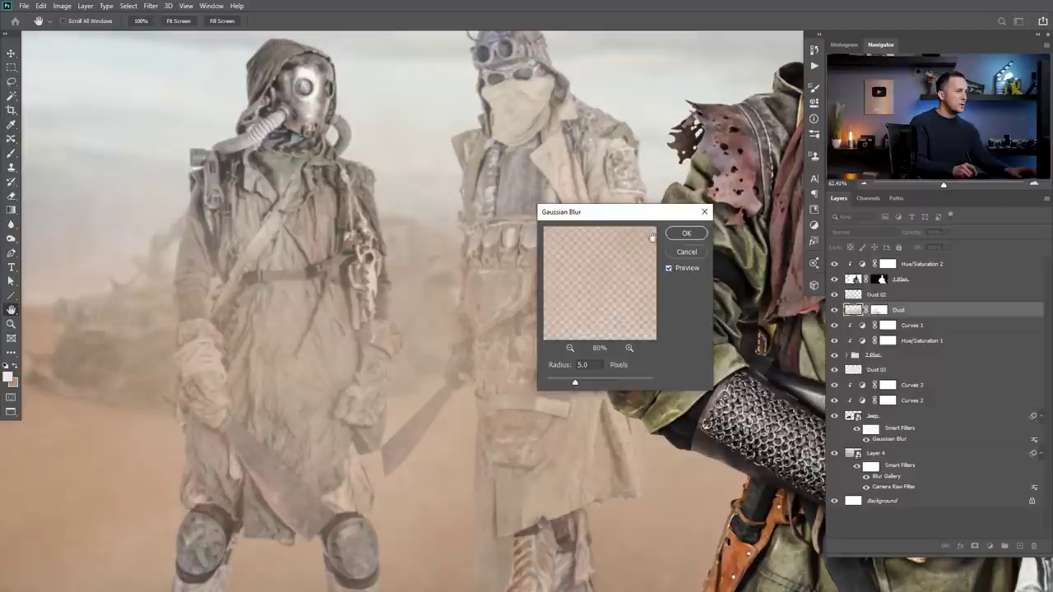
left_click(686, 233)
scroll(557, 298, "down", 5)
left_click_drag(531, 315, 399, 314)
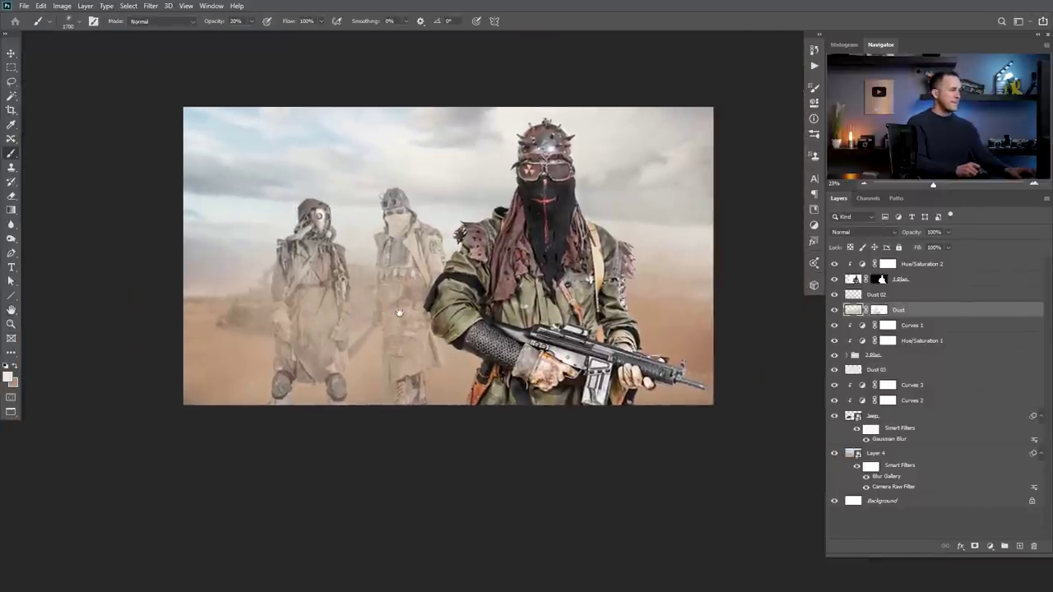
scroll(463, 304, "down", 1)
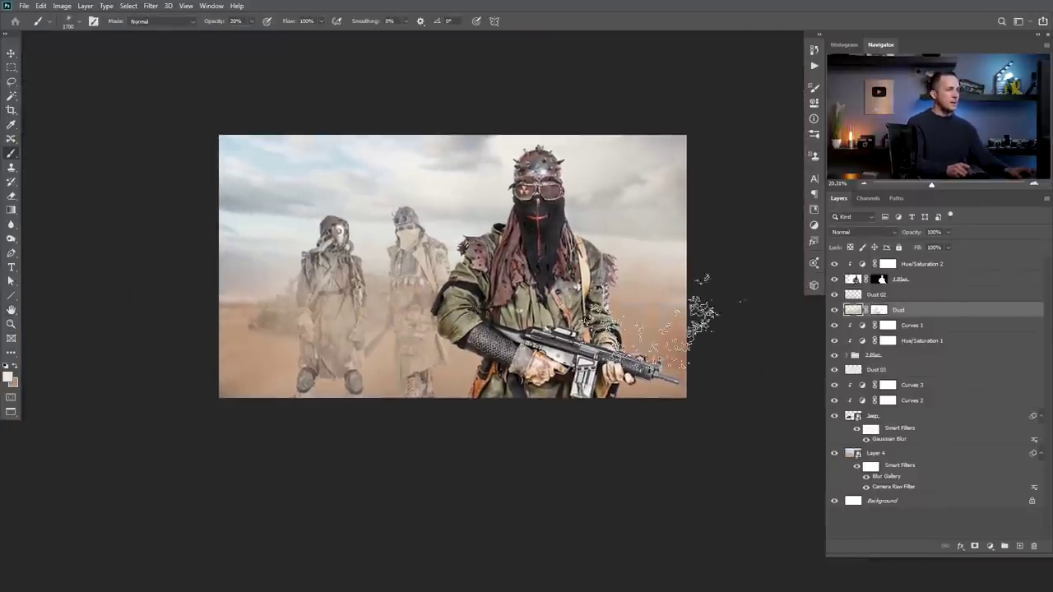
- Expand the 2.Plan group and nudge the gas-mask figure on Layer 2 slightly to the left
left_click(848, 355)
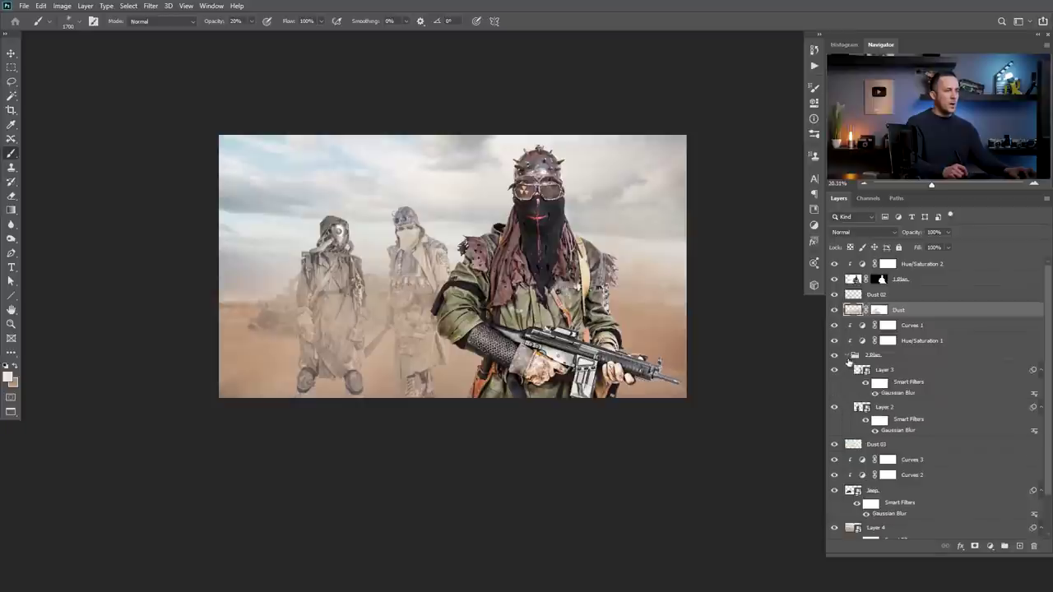
left_click(864, 407)
key("v")
mouse_move(407, 337)
left_mouse_down()
mouse_move(429, 344)
mouse_move(417, 341)
left_mouse_up()
key("ctrl")
left_click(861, 371)
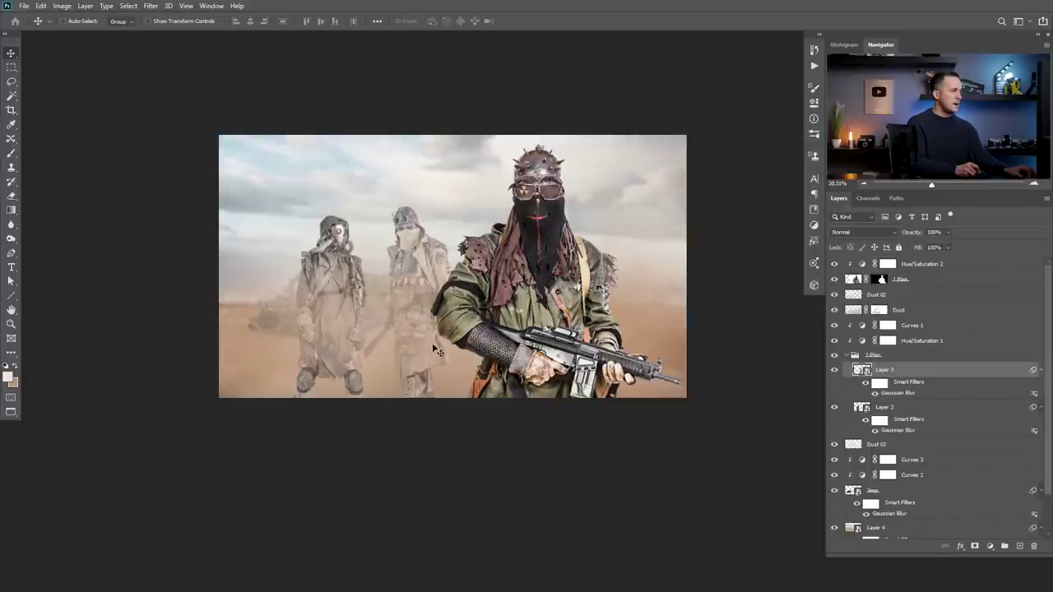
left_click(340, 357, "ctrl")
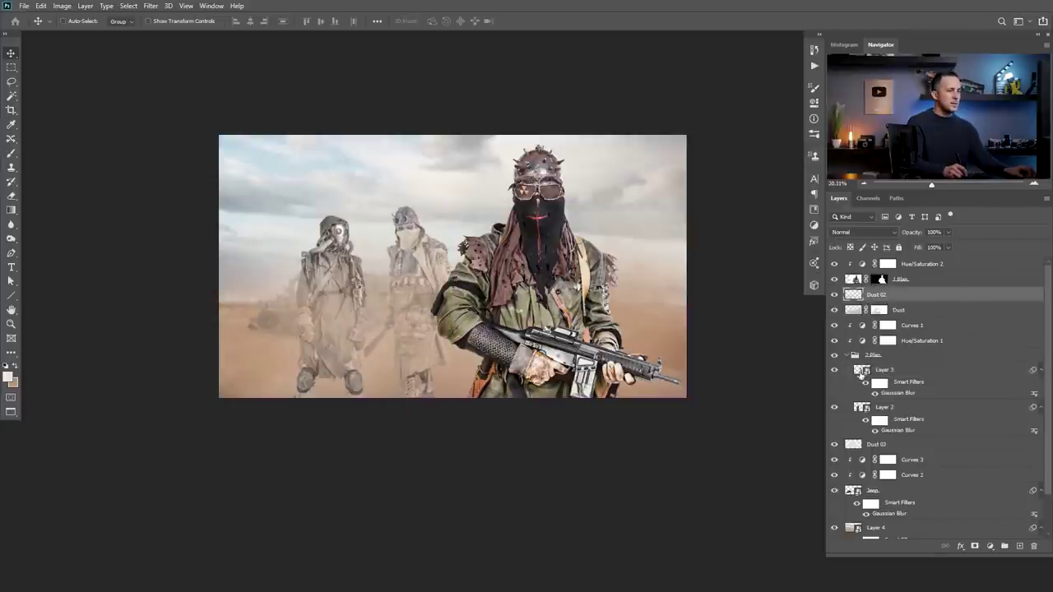
left_click(863, 370)
left_click(862, 408)
left_click_drag(331, 342, 337, 344)
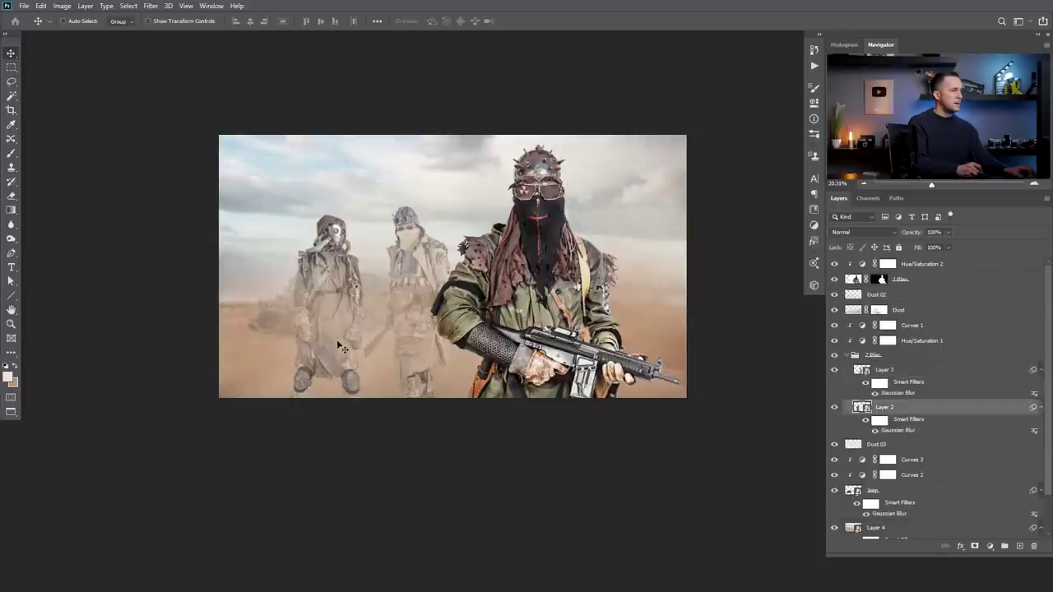
left_click(856, 296)
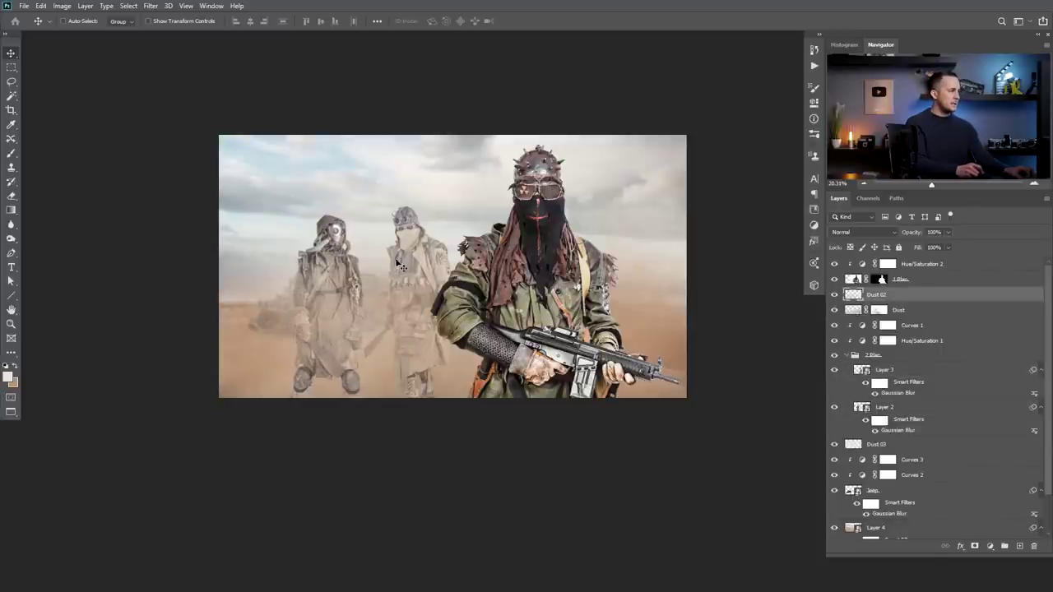
key("b")
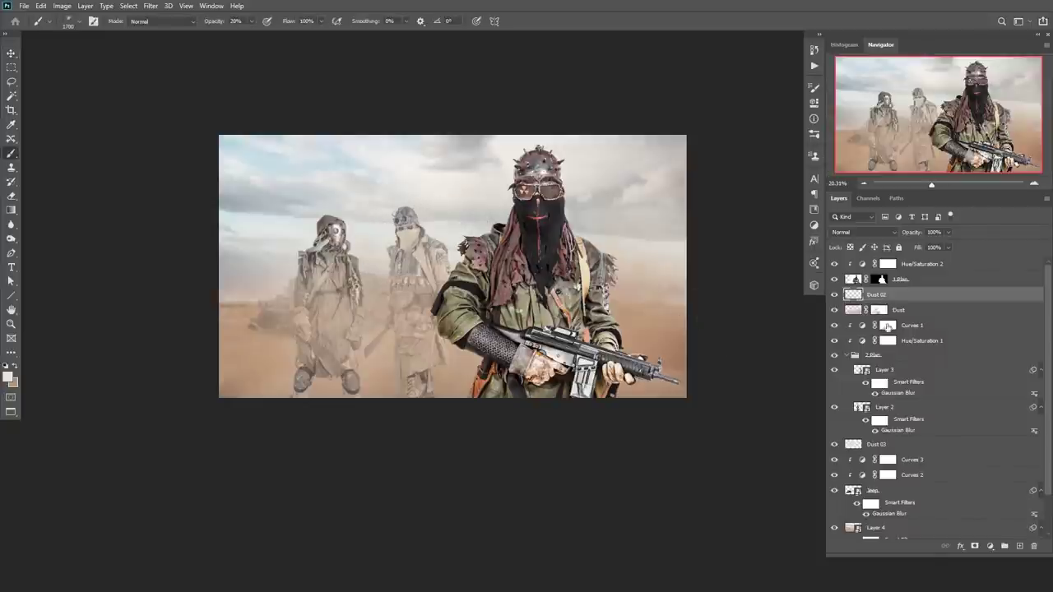
left_click(853, 310)
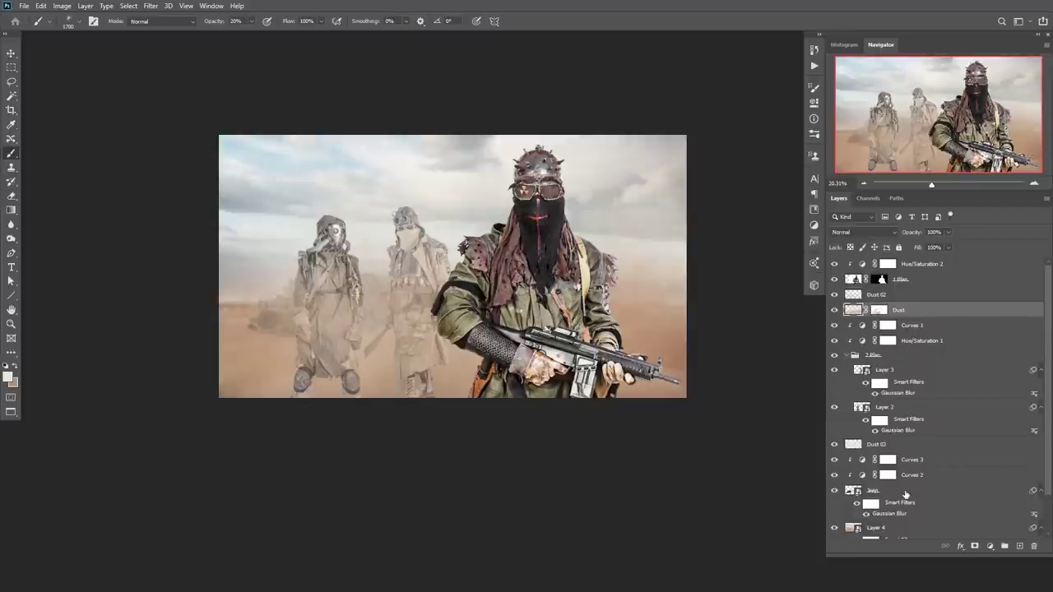
- Try a Hue/Saturation adjustment above Layer 4 that desaturates the blues and cyans of the sky, and delete it
left_click_drag(1048, 475, 1046, 536)
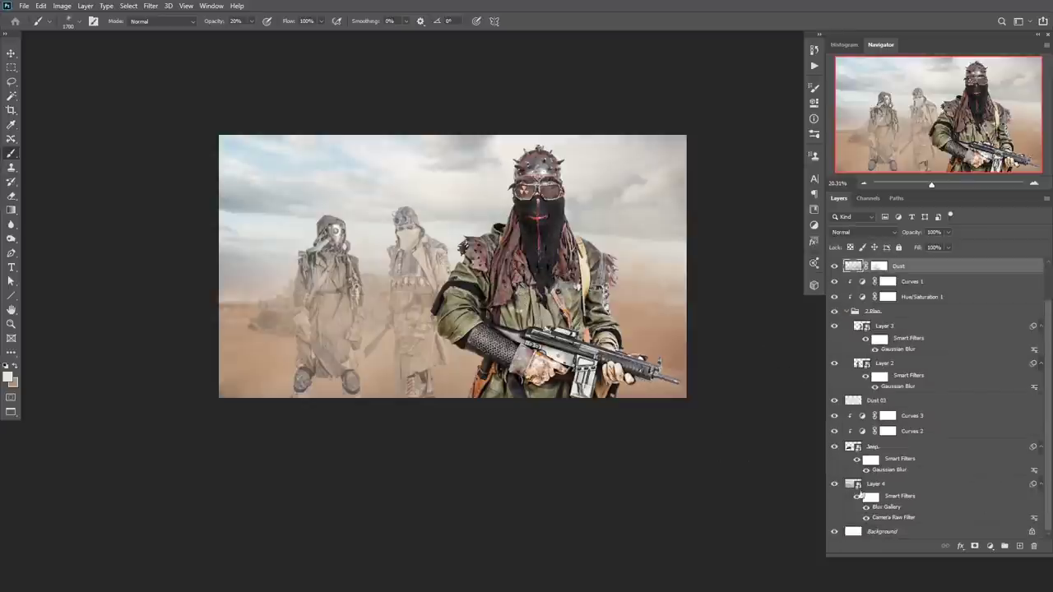
left_click(859, 487)
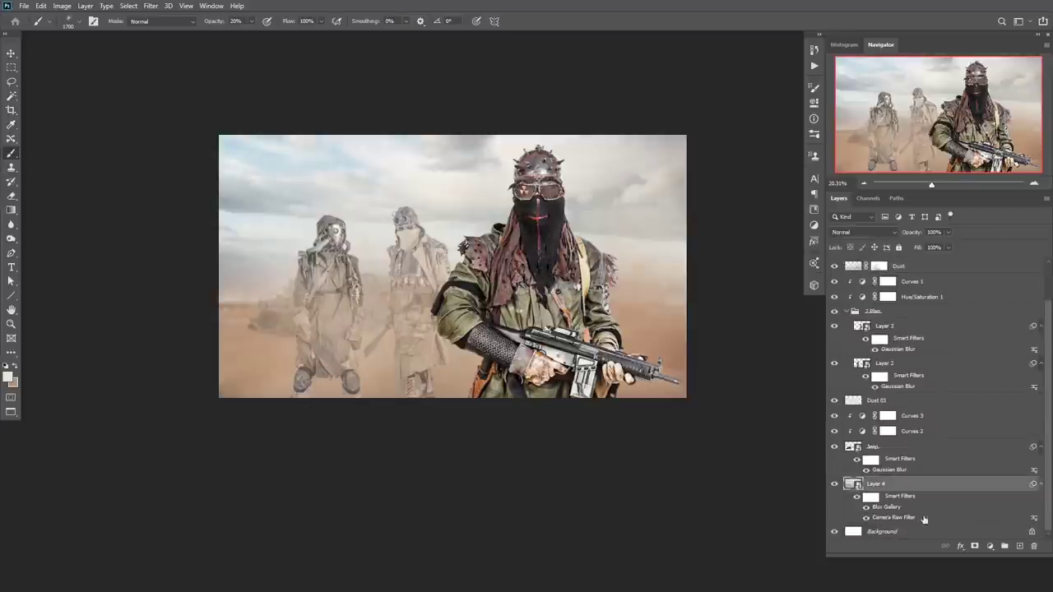
left_click(991, 546)
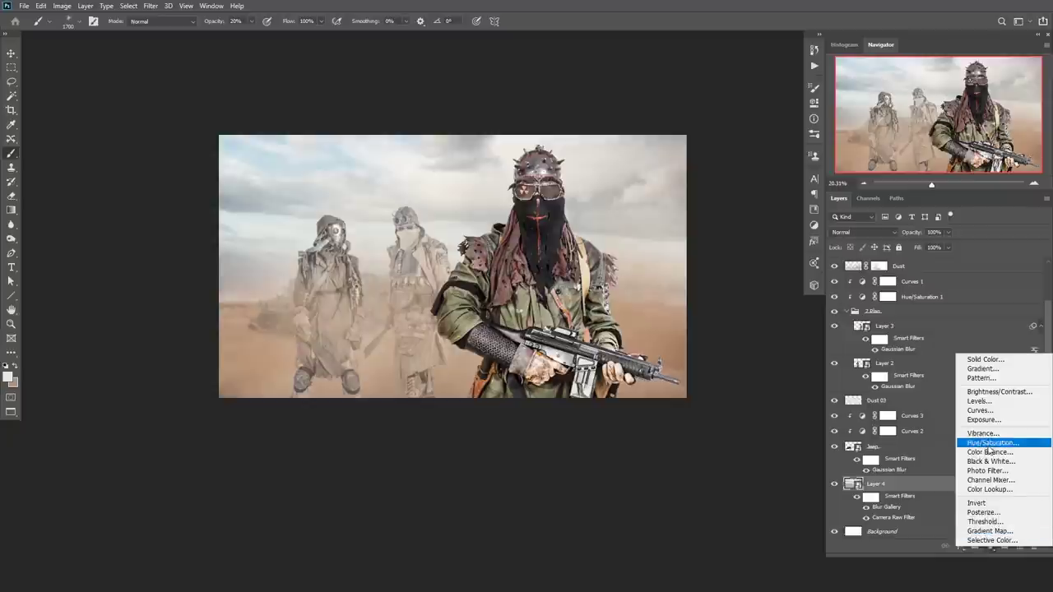
left_click(989, 451)
left_click(709, 136)
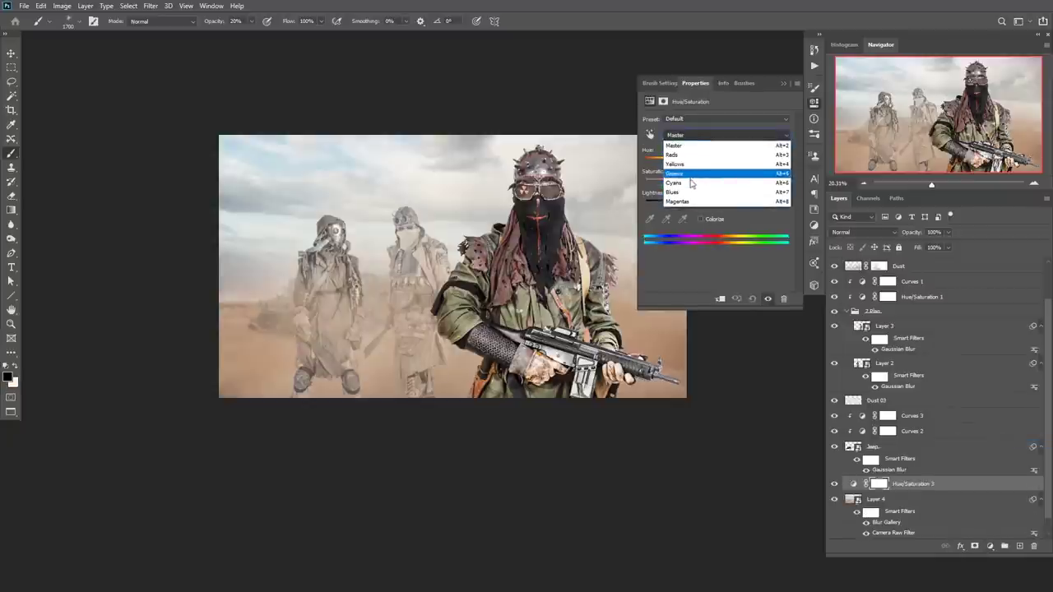
left_click(696, 188)
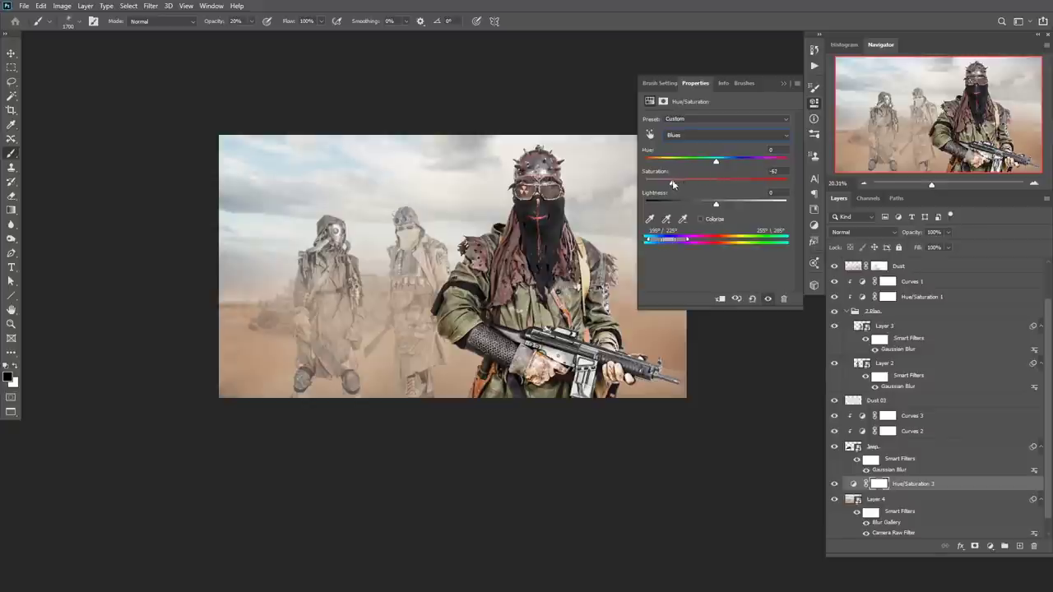
left_click(699, 135)
left_click(693, 181)
mouse_move(678, 183)
left_mouse_down()
mouse_move(701, 194)
mouse_move(682, 181)
left_mouse_up()
left_click(784, 84)
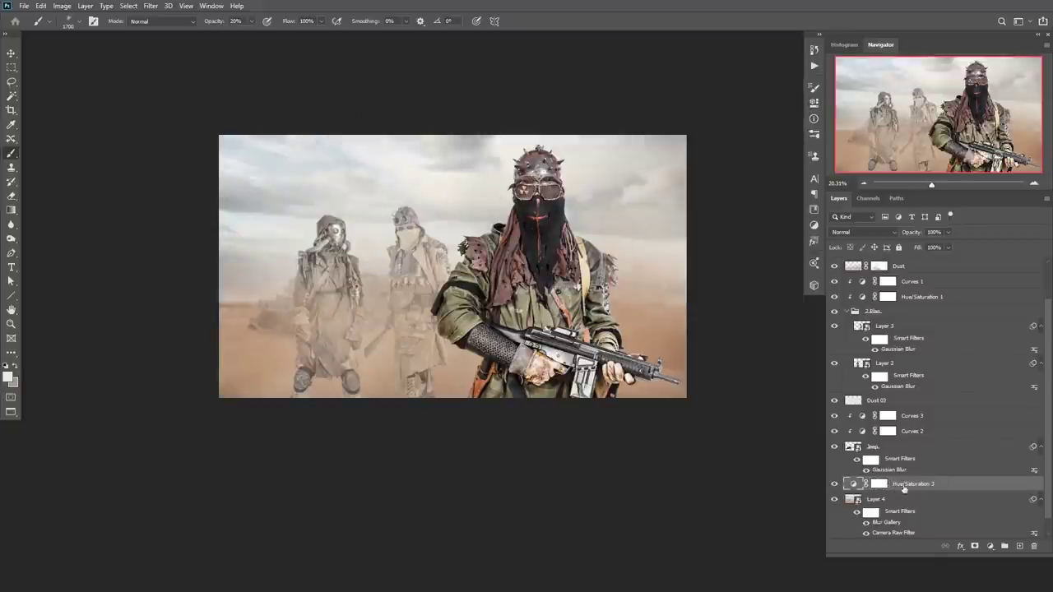
key("Delete")
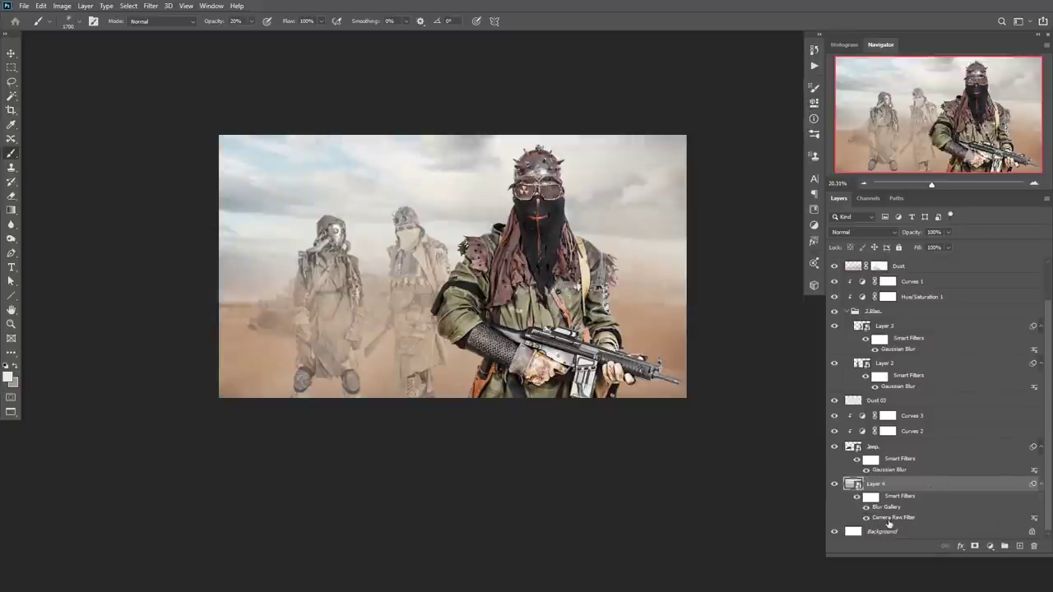
- Edit Layer 4's Camera Raw filter, setting Dehaze to -14 and HSL saturation to -46 for Aquas and -68 for Blues
double_click(894, 516)
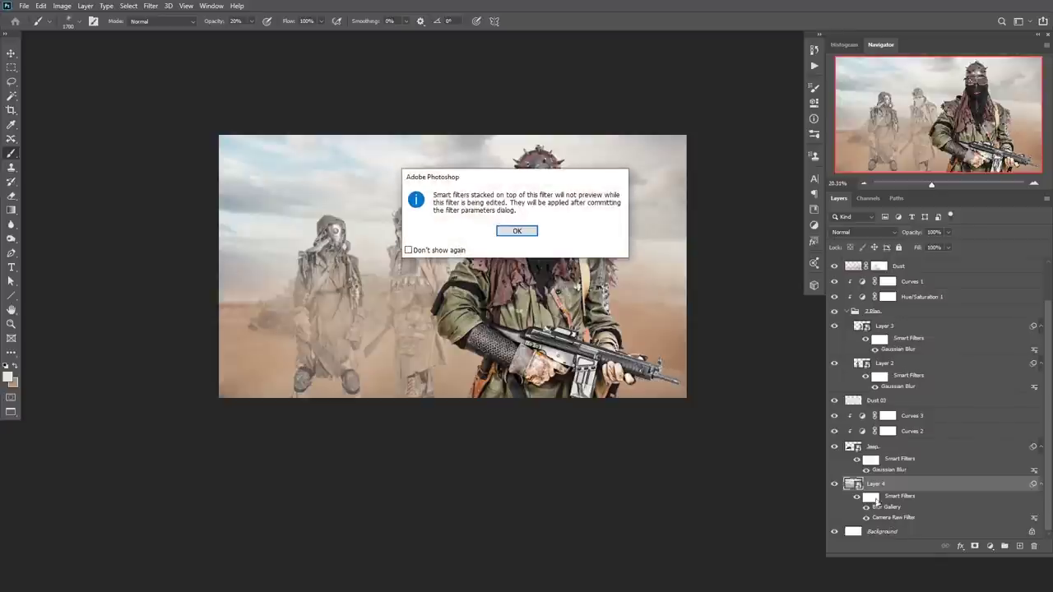
left_click(533, 237)
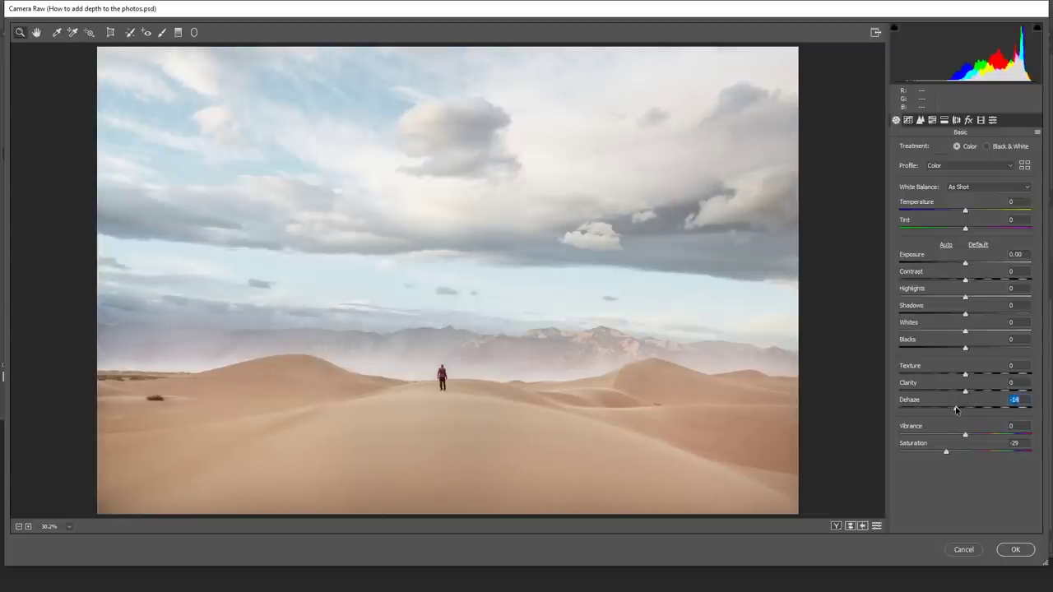
left_click_drag(961, 409, 955, 410)
left_click(935, 121)
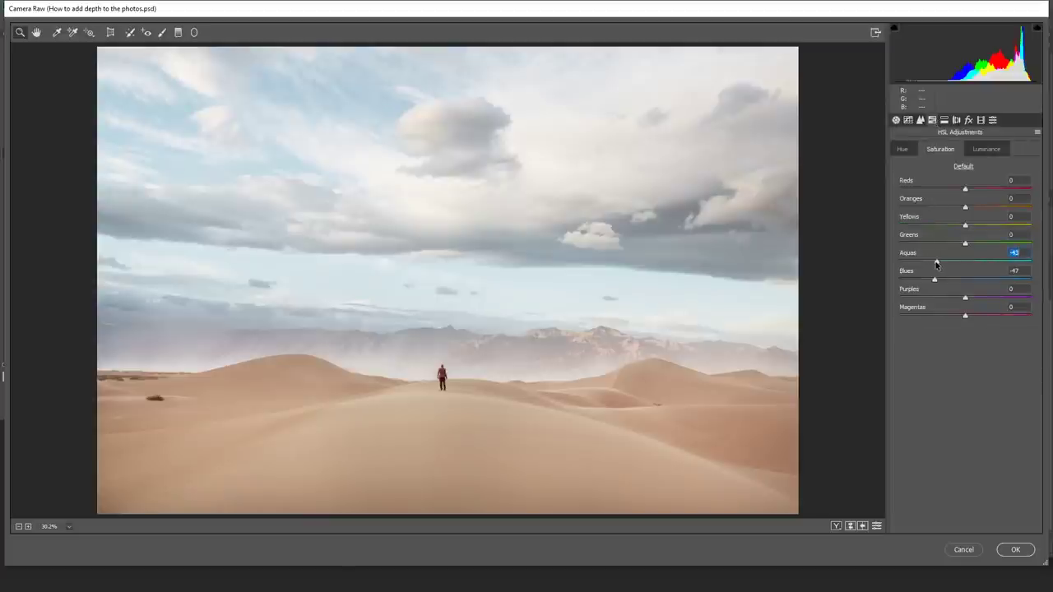
left_click_drag(927, 281, 921, 281)
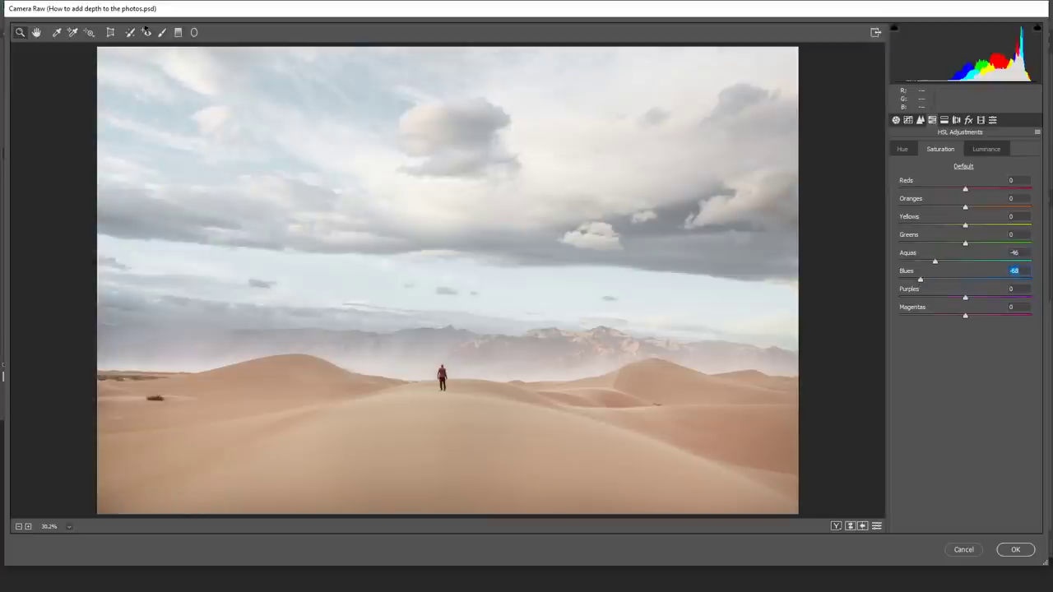
- Add a Camera Raw graduated filter over the upper sky with Exposure +0.30, Shadows +30 and Dehaze +18, and apply the edit
key("g")
left_click_drag(424, 49, 424, 285)
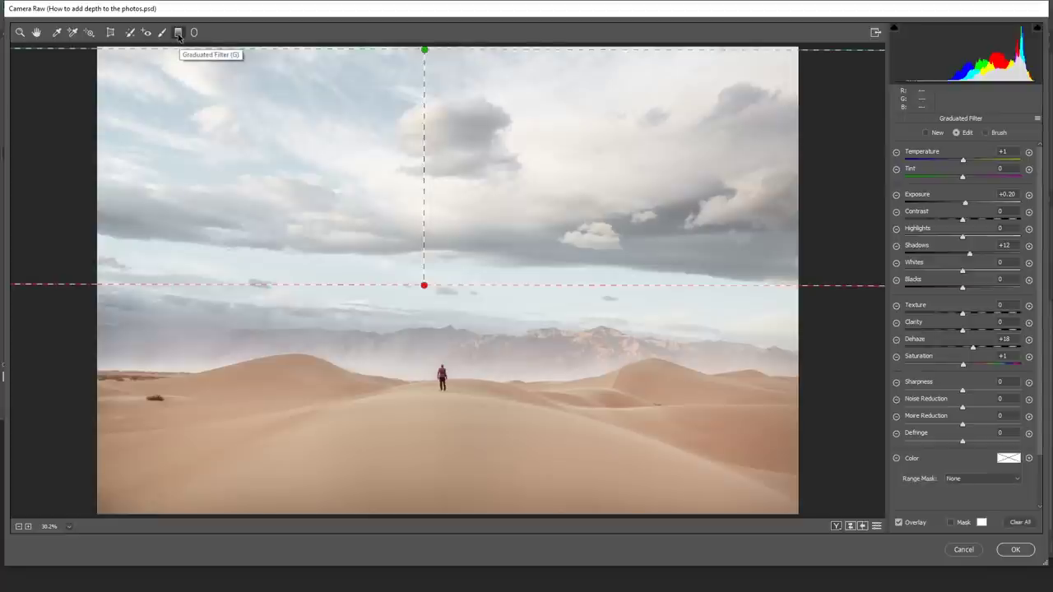
left_click_drag(967, 206, 972, 209)
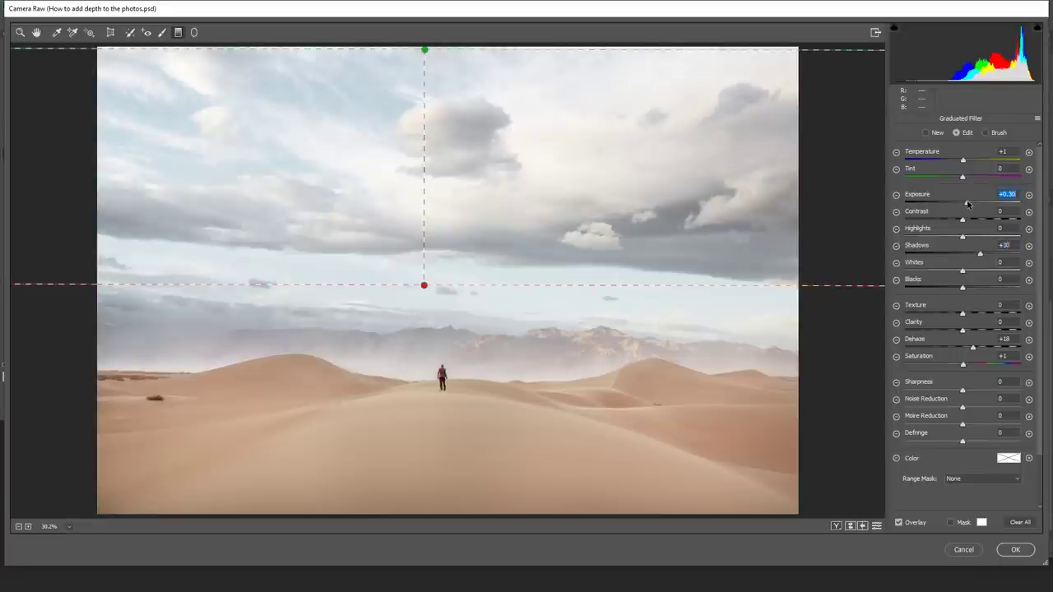
left_click(1013, 550)
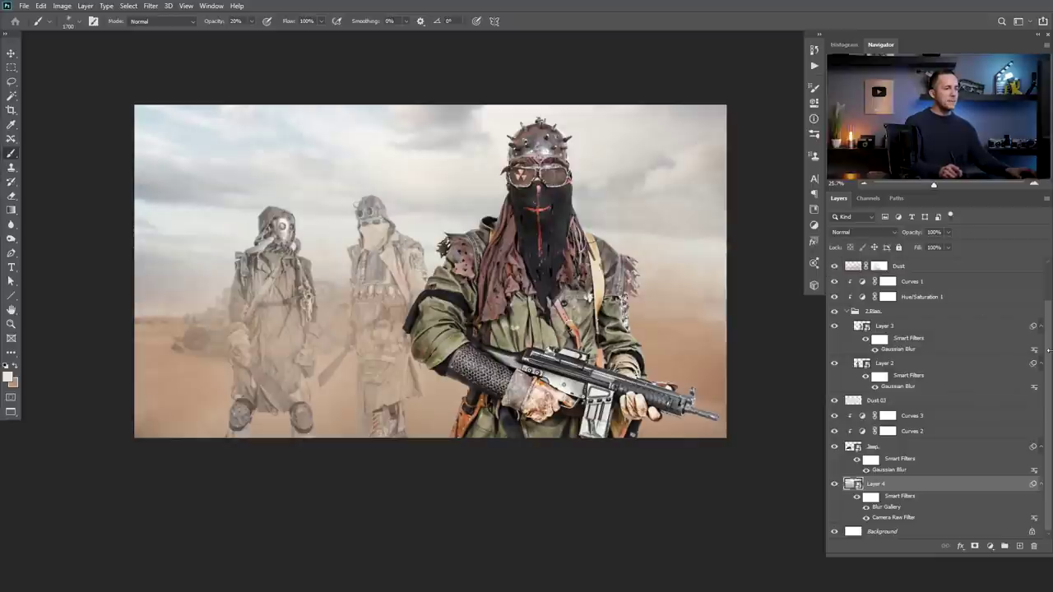
- Create a new layer named Dust 04 above Hue/Saturation 2 at the top of the layer stack
scroll(1049, 354, "up", 2)
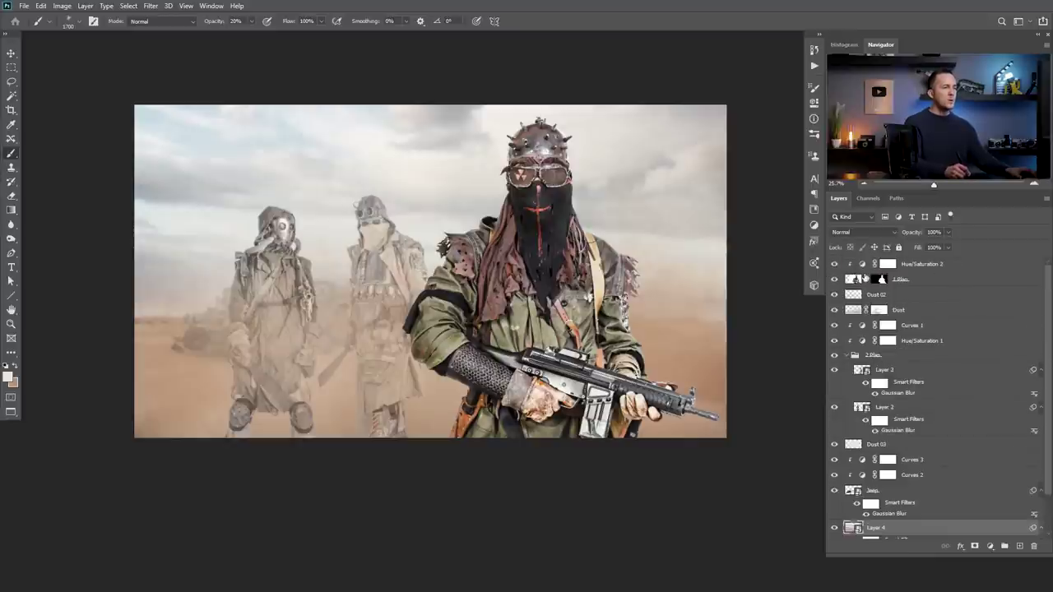
left_click(864, 265)
left_click(1019, 546)
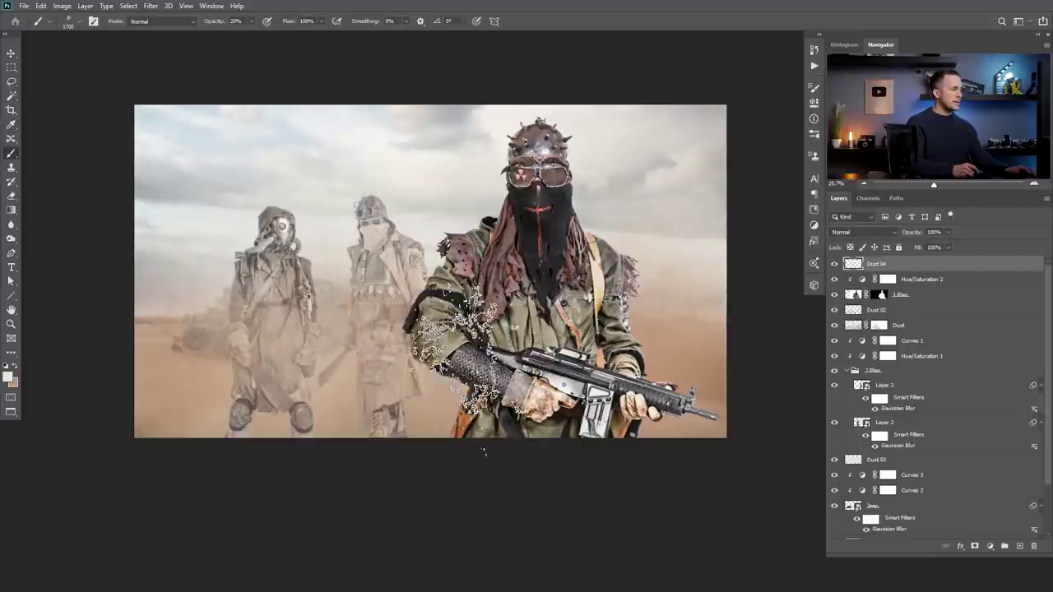
- Reduce the dust brush to 600 px and sample a sandy tone beside the foreground soldier's shoulder
key("bracketleft")
key("bracketleft")
key("bracketleft")
key("bracketleft")
key("bracketleft")
key("bracketleft")
key("bracketleft")
key("bracketleft")
scroll(440, 281, "up", 2)
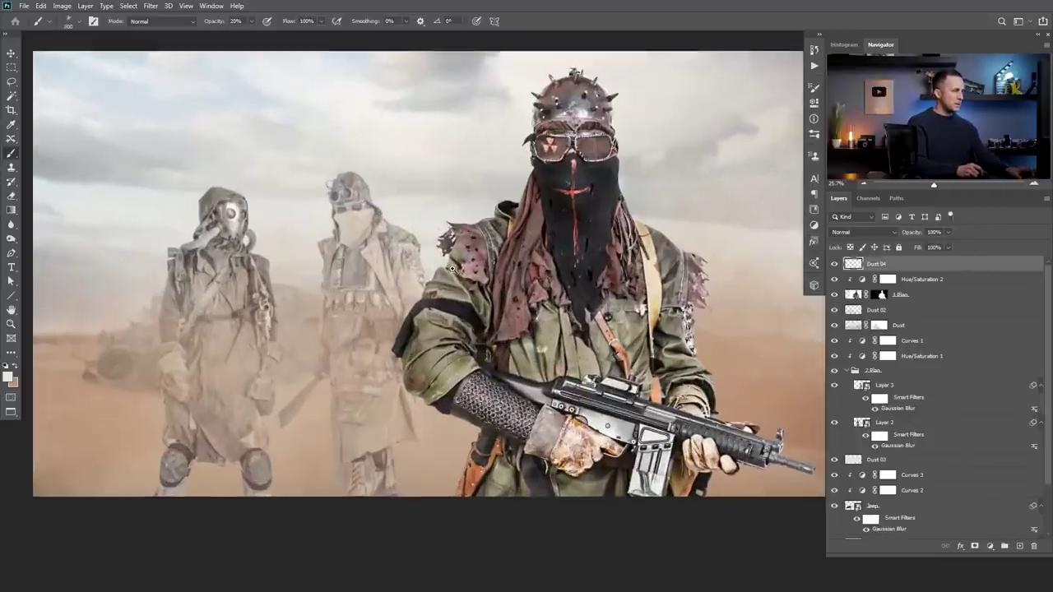
left_click(430, 279, "alt")
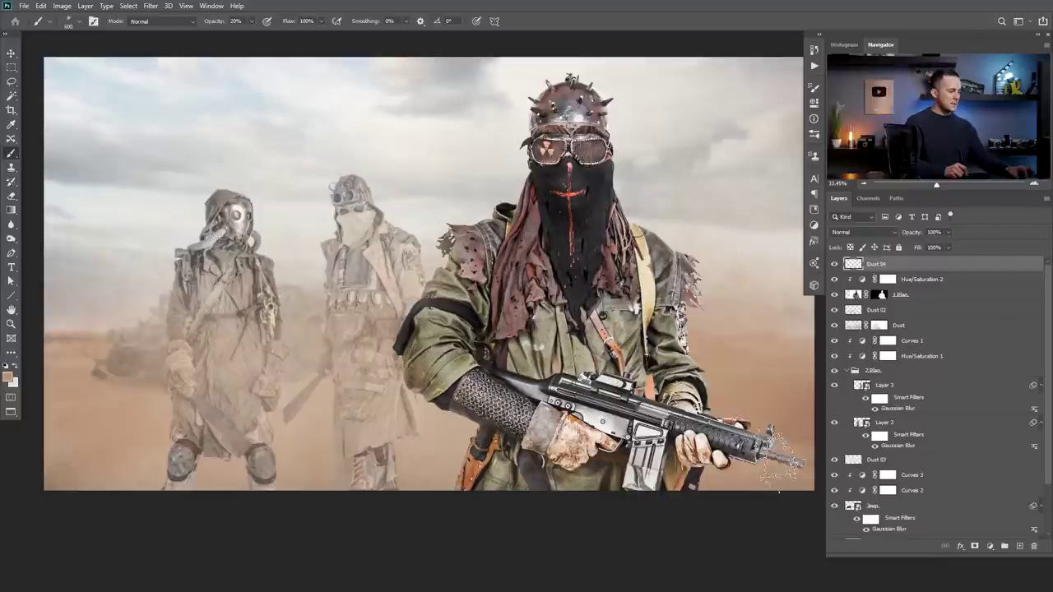
- Paint faint dust around the foreground soldier on Dust 04 with the 20% opacity brush at 1200 and 1100 px, alternating the two dust colours
key("x")
key("bracketright")
key("bracketright")
key("bracketright")
key("bracketright")
key("bracketright")
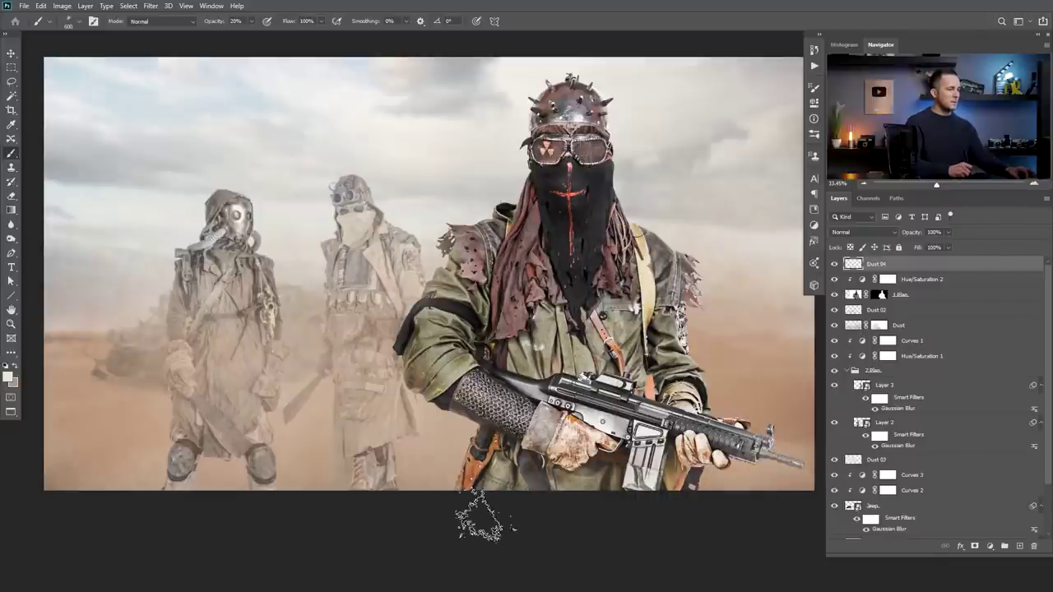
key("bracketright")
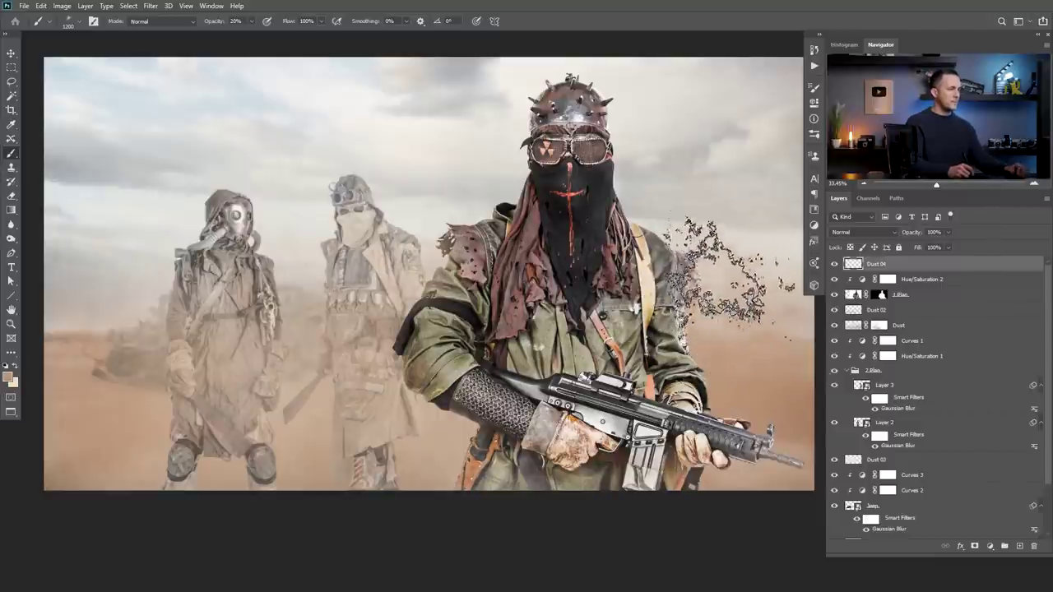
key("bracketleft")
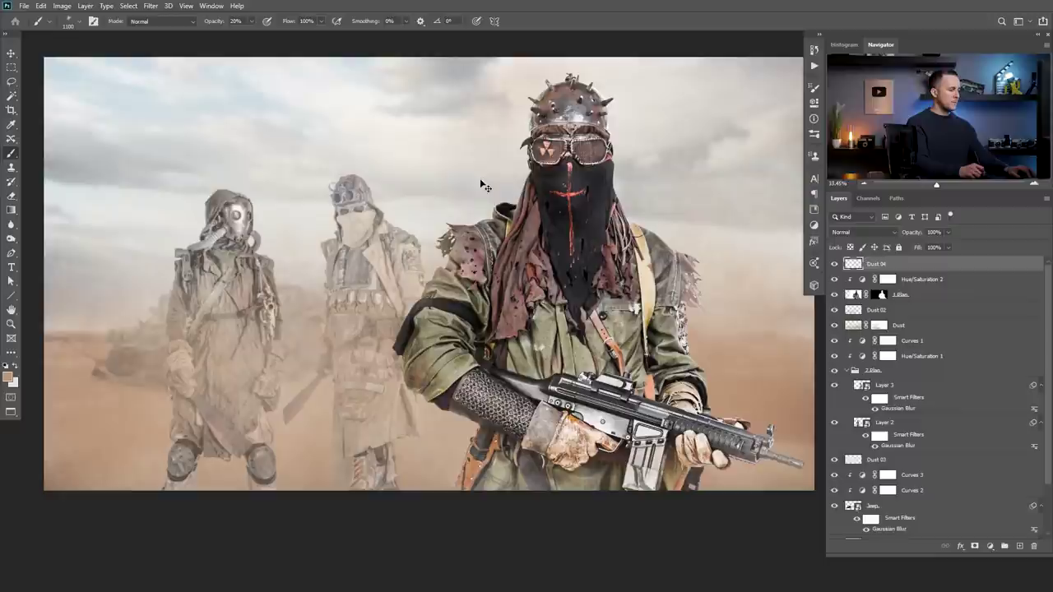
key("x")
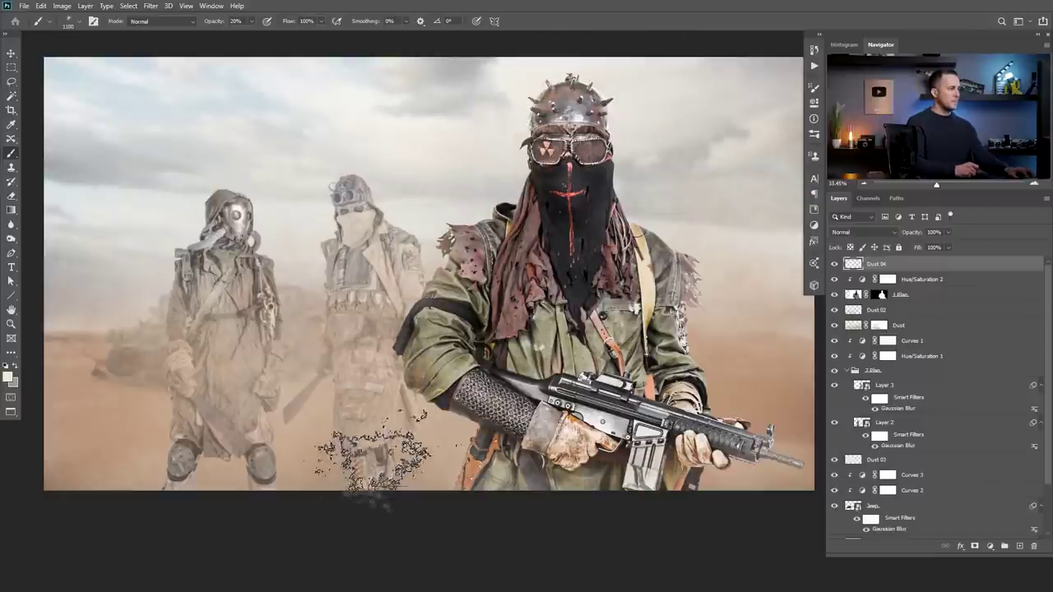
mouse_move(536, 385)
left_mouse_down()
mouse_move(475, 381)
mouse_move(510, 378)
left_mouse_up()
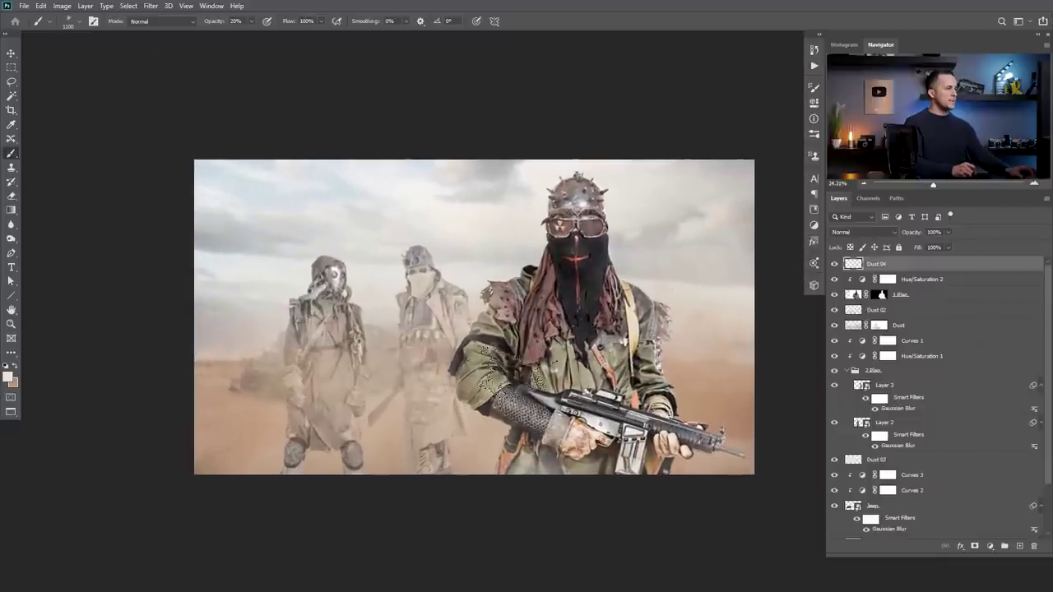
- Lower the Dust layer's opacity to 80%
left_click(858, 324)
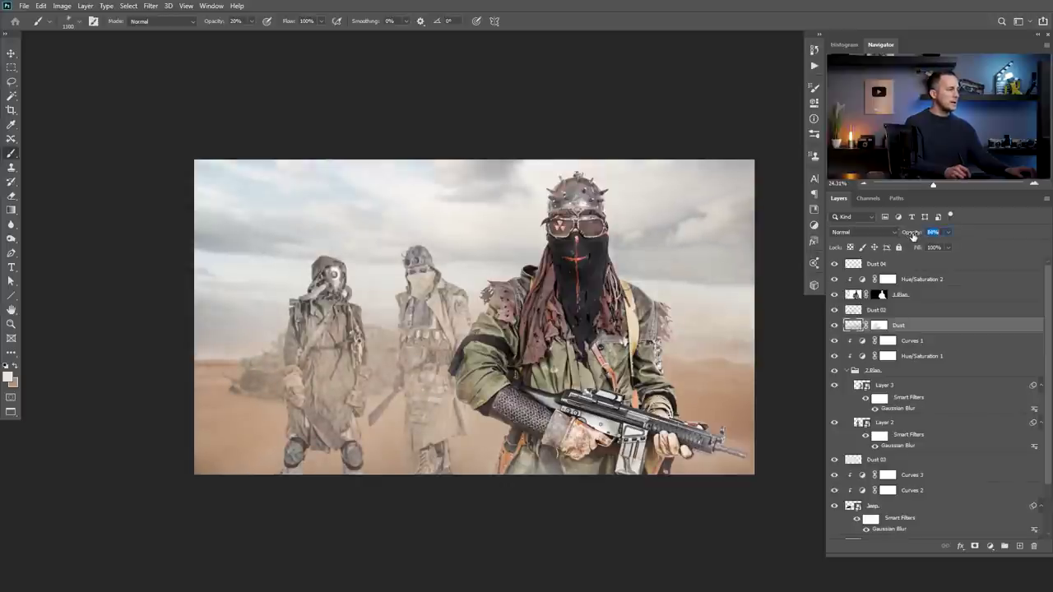
mouse_move(921, 236)
left_mouse_down()
mouse_move(957, 239)
mouse_move(913, 236)
left_mouse_up()
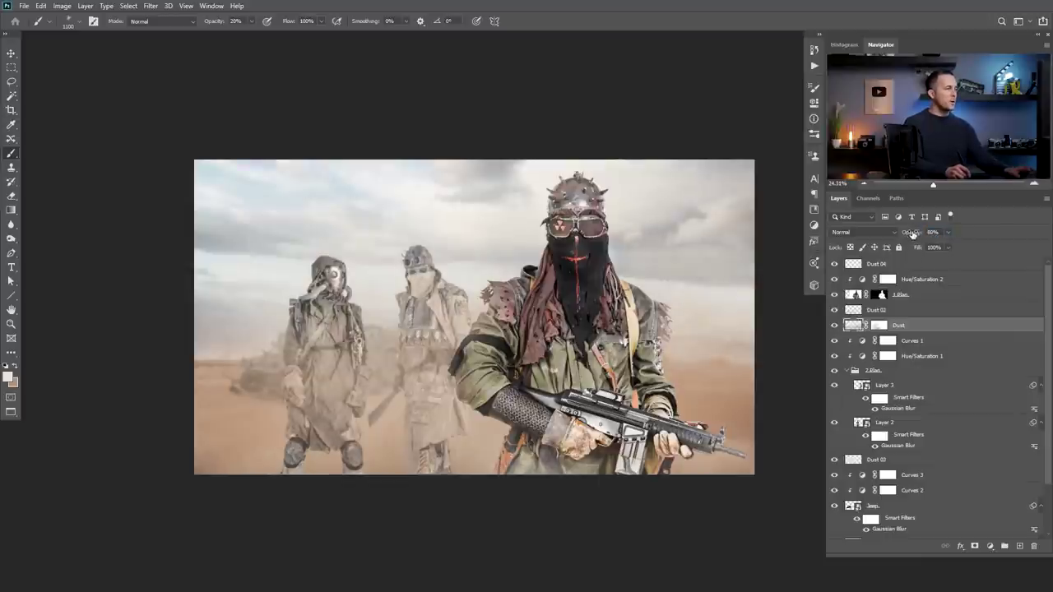
scroll(533, 310, "down", 2)
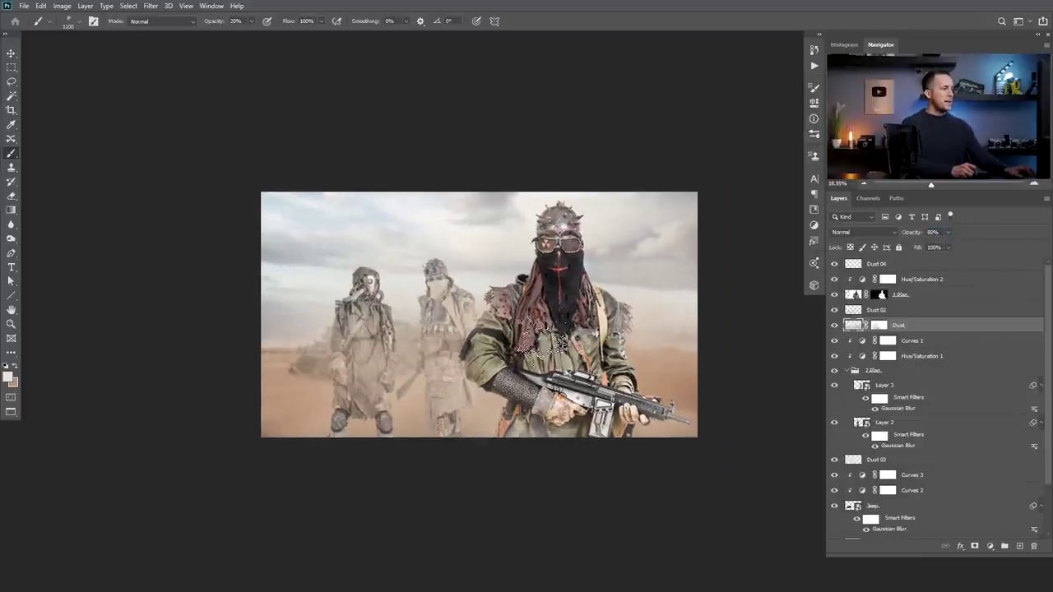
- Stamp all visible layers into a new merged layer above Dust 04 and open it in the Camera Raw filter
left_click(857, 267)
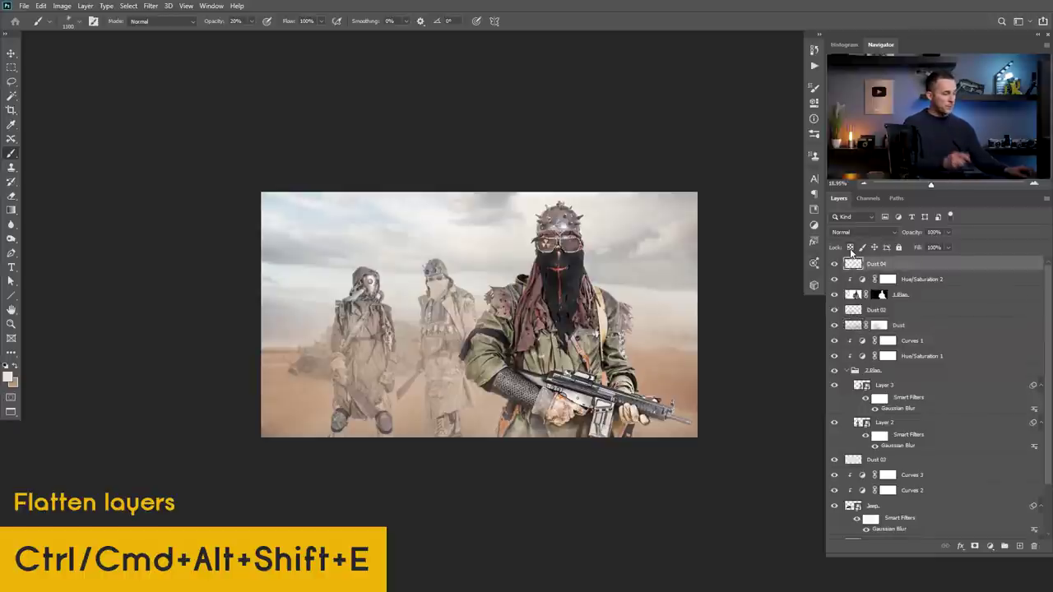
key("ctrl+alt+shift+e")
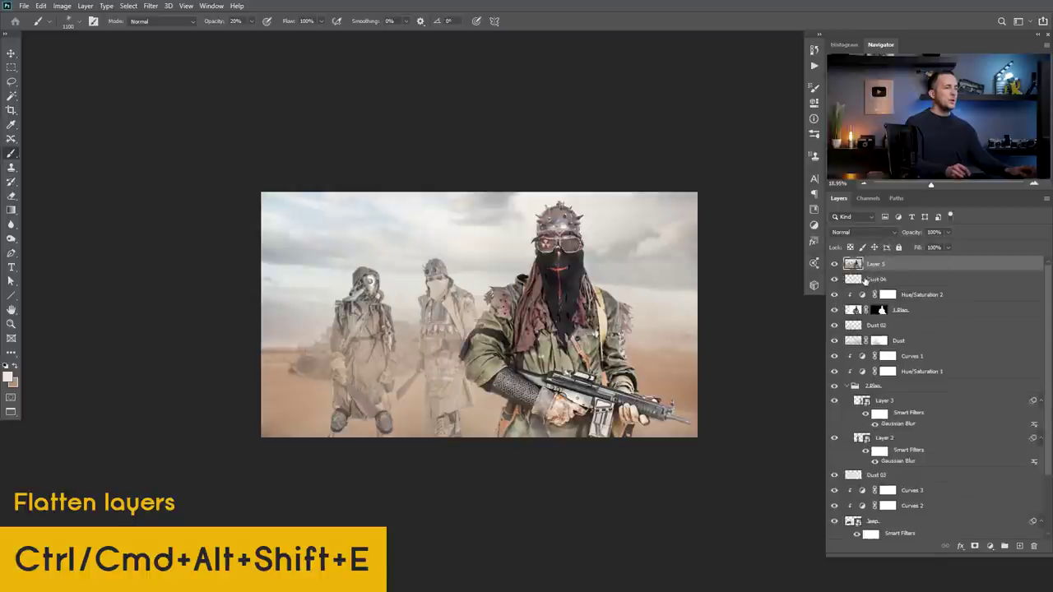
left_click(151, 6)
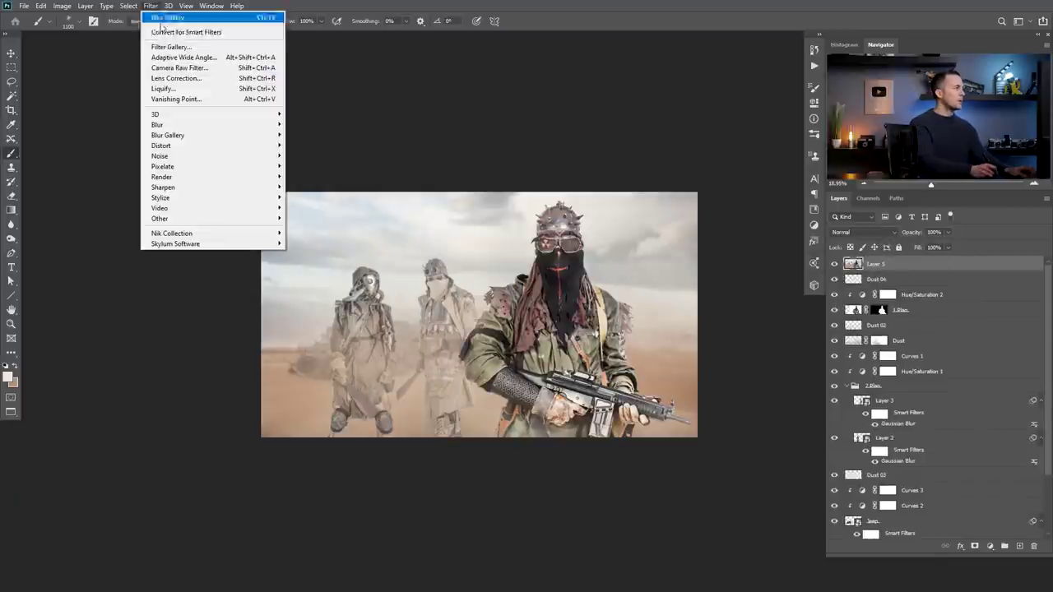
left_click(186, 67)
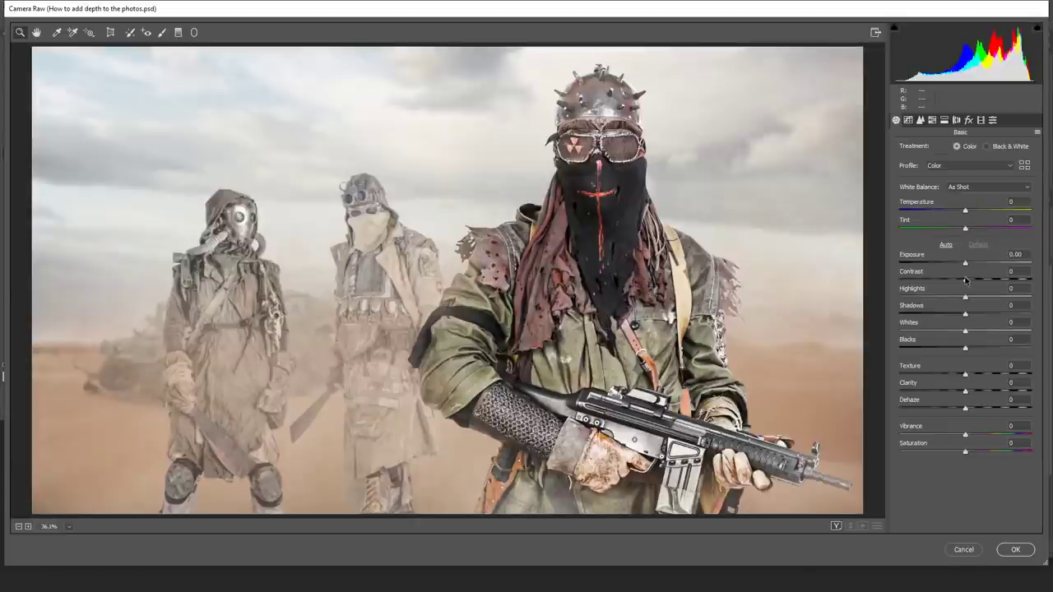
- Set the basic adjustments to Contrast +14 and Dehaze +8, and lower Blacks slightly
left_click_drag(965, 281, 975, 281)
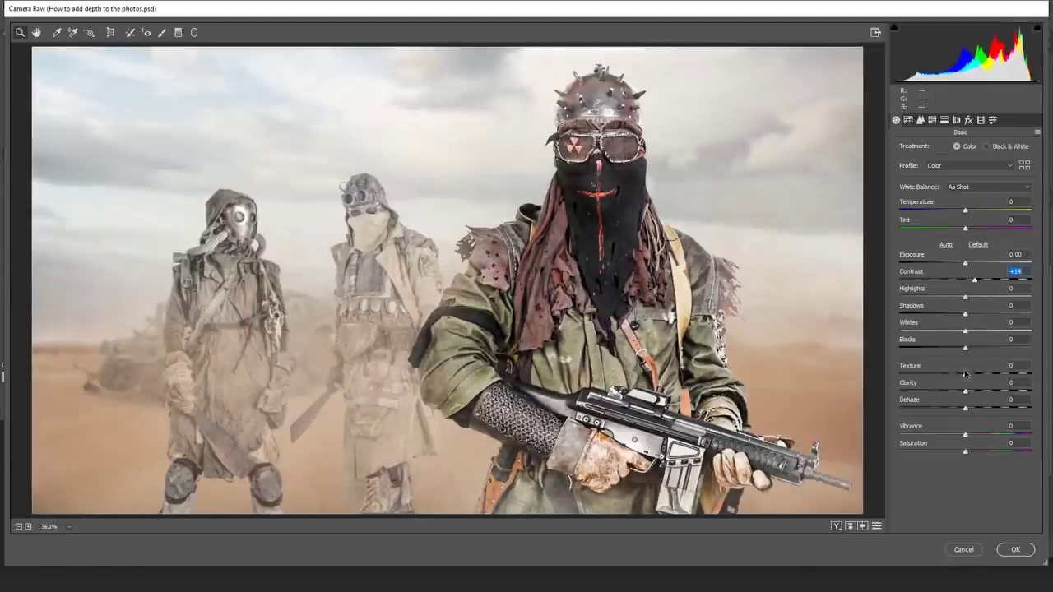
left_click_drag(967, 411, 972, 411)
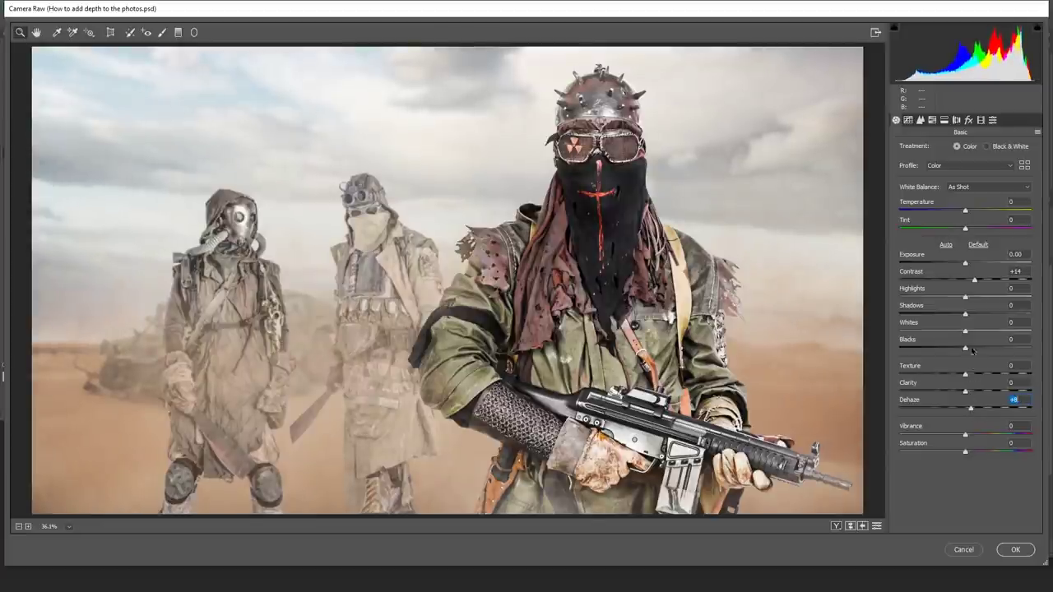
left_click_drag(968, 315, 962, 352)
double_click(994, 314)
double_click(975, 316)
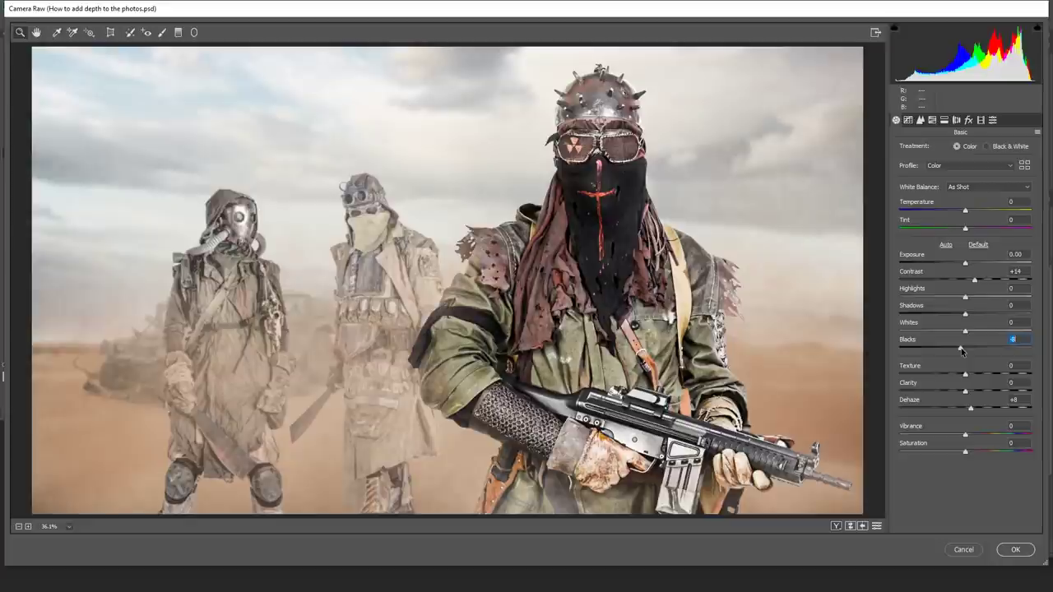
- Add a post-crop vignette with Amount -6 and Feather 58, and calibrate Red Primary to Hue +33, Saturation +13 and Blue Primary Hue to -39
left_click(968, 120)
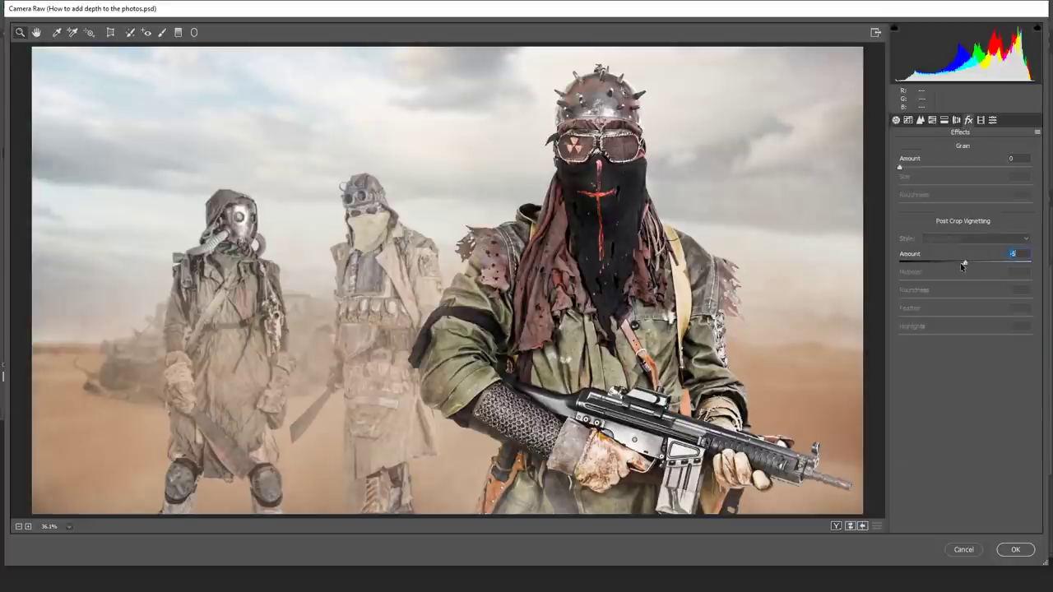
left_click_drag(960, 263, 961, 263)
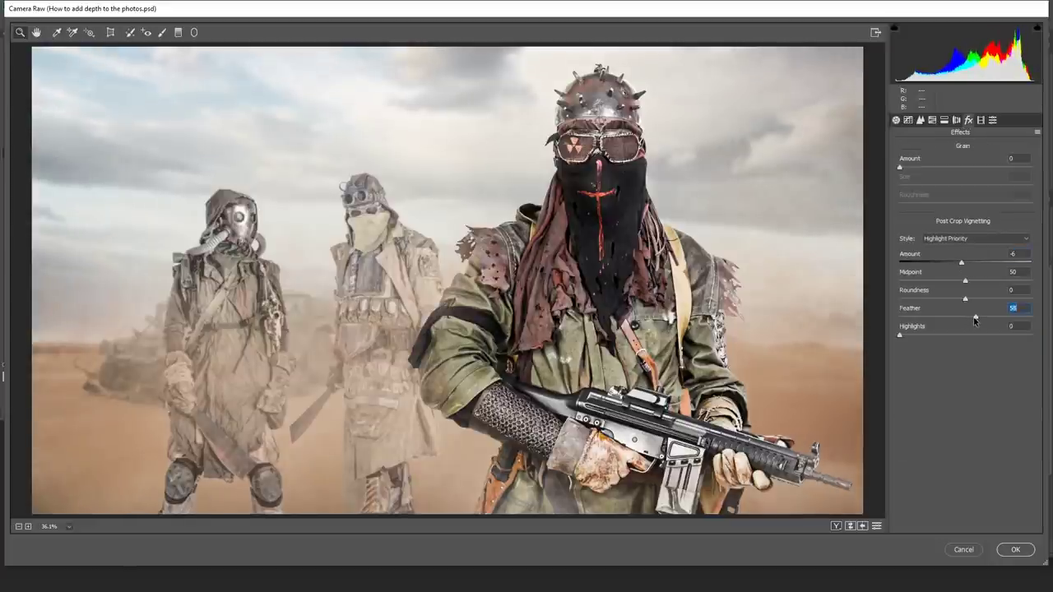
left_click(980, 120)
left_click_drag(967, 225, 987, 225)
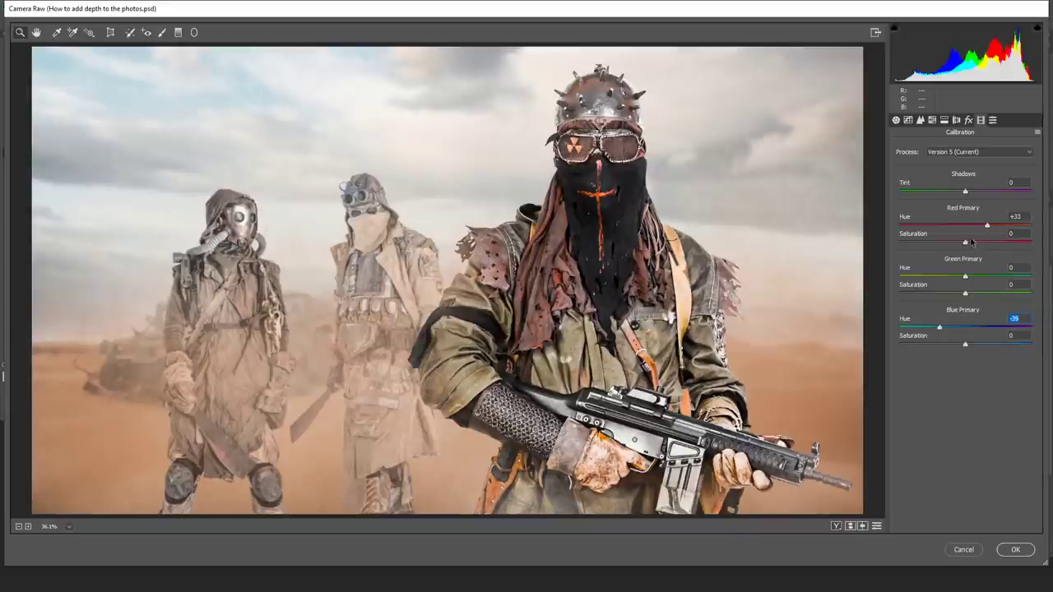
left_click_drag(979, 245, 974, 244)
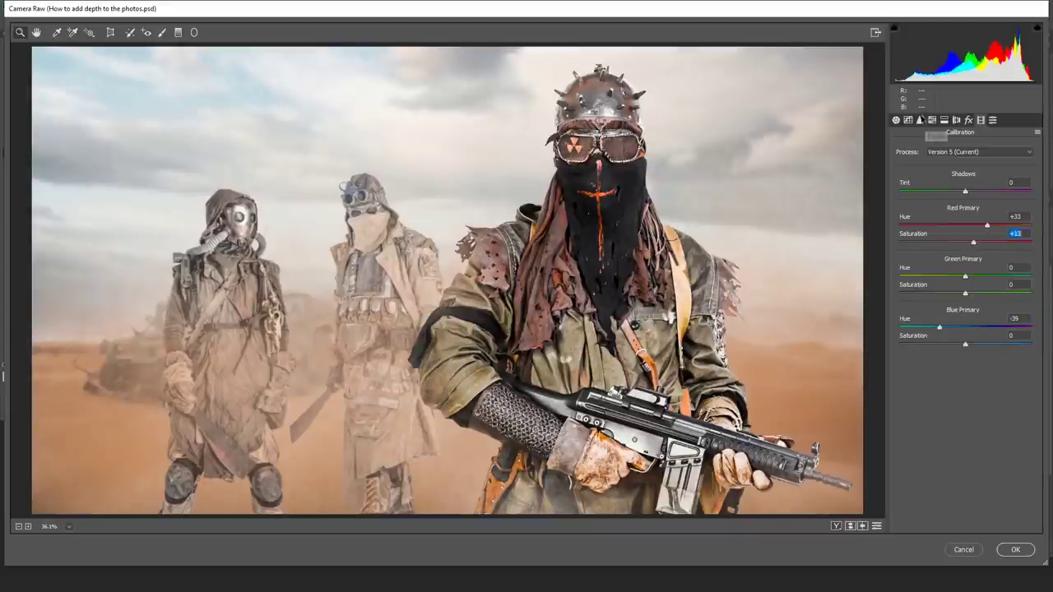
- Sharpen the merged image with Amount 36, Radius 0.9 and Masking 85
left_click(921, 120)
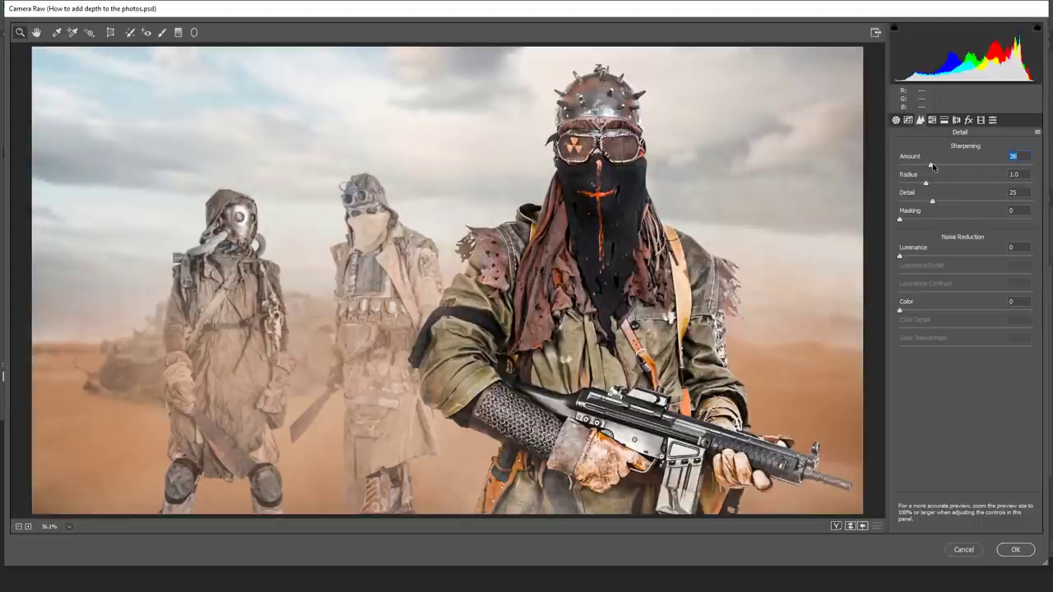
left_click_drag(900, 221, 1011, 227)
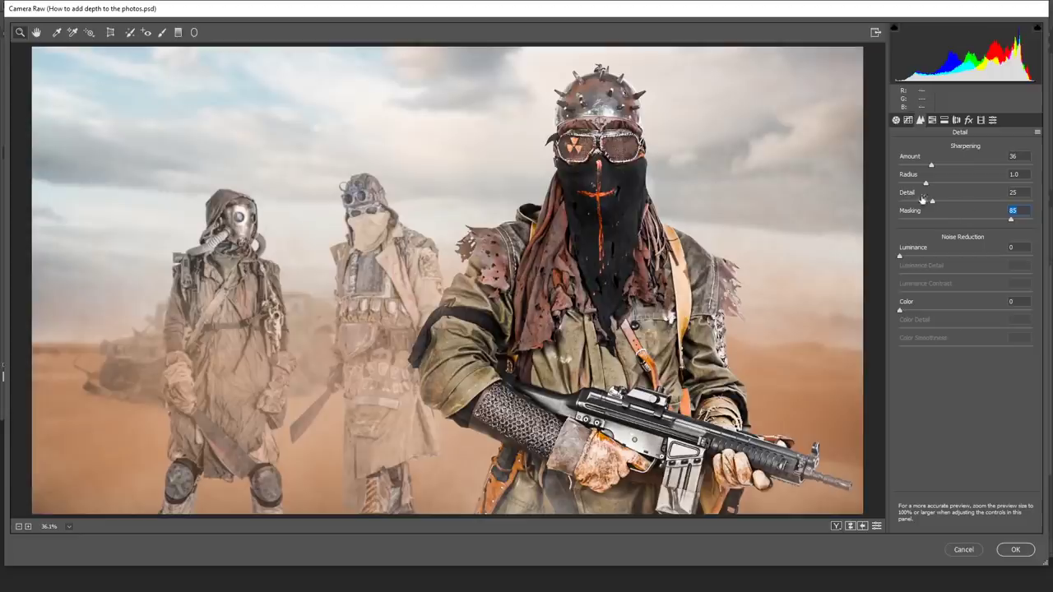
left_click(922, 184)
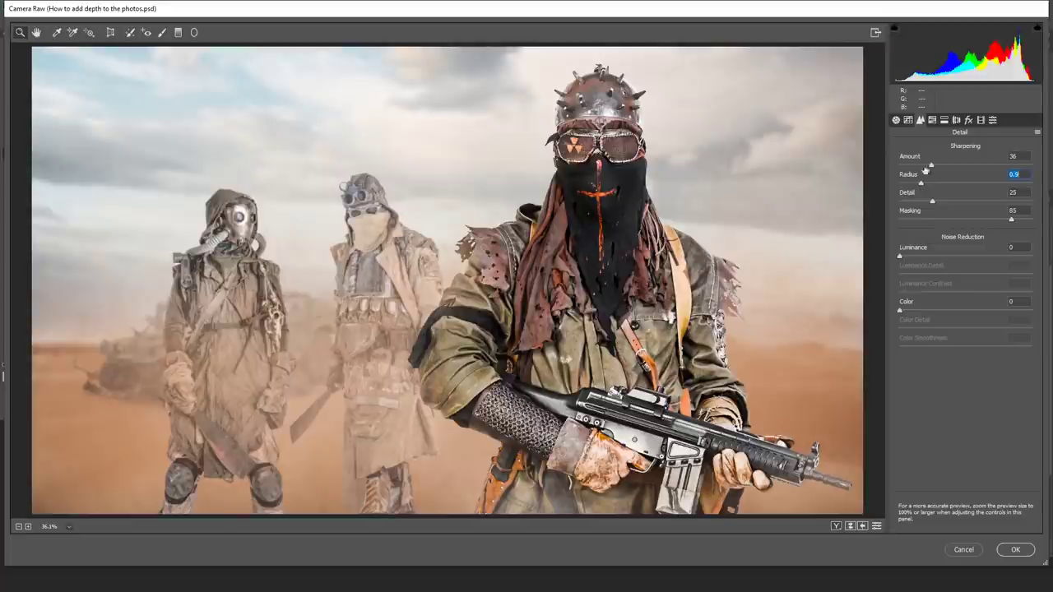
- Split-tone the image with highlights at Hue 47, Saturation 4, shadows at Hue 33, Saturation 27, and Balance +60
left_click(932, 120)
left_click(944, 120)
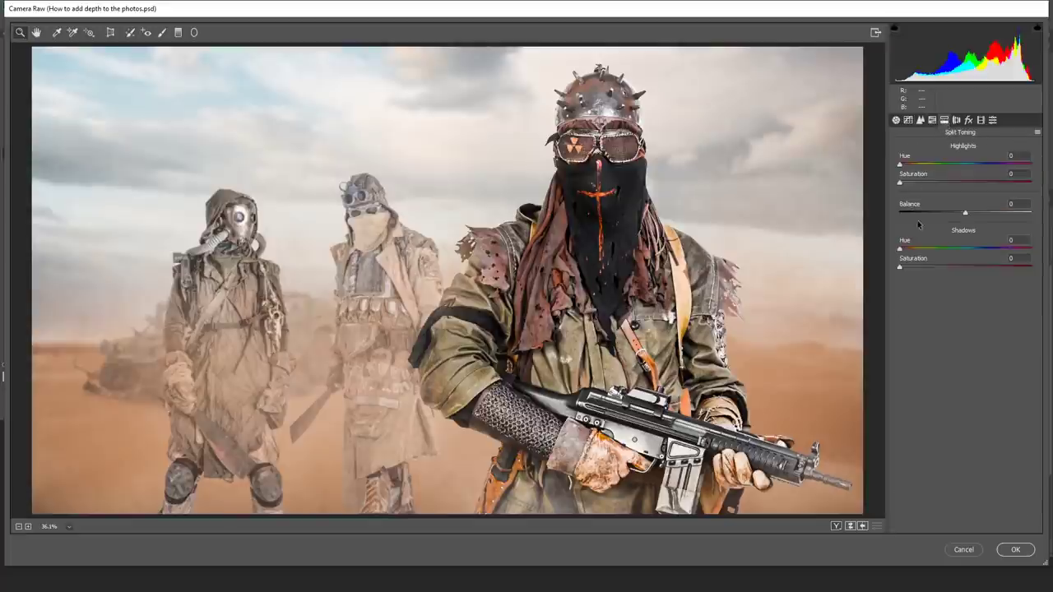
left_click_drag(900, 268, 925, 270)
left_click_drag(964, 218, 1004, 215)
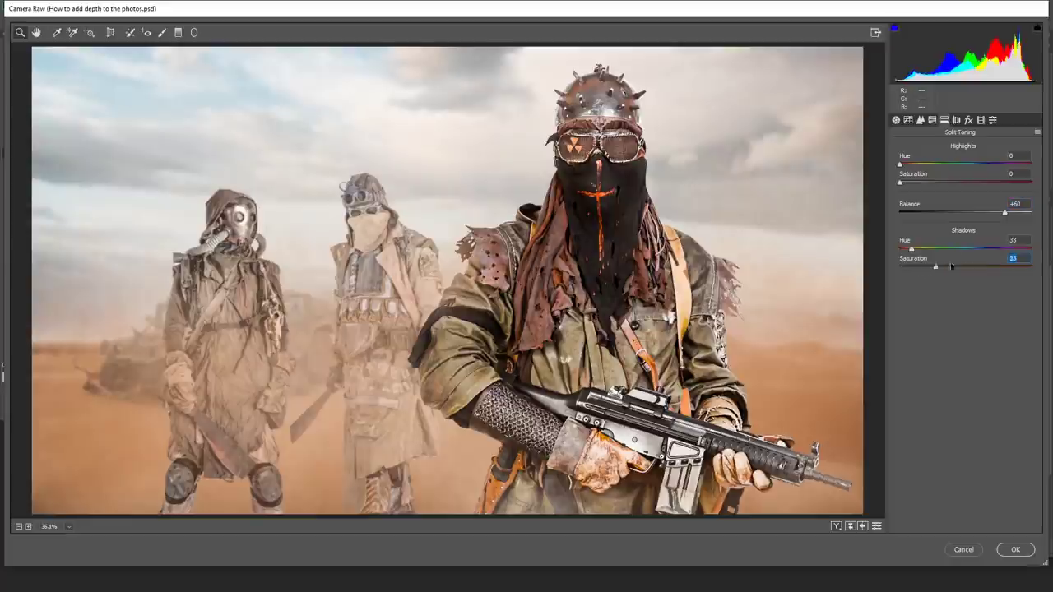
left_click(951, 267)
left_click_drag(903, 185, 916, 167)
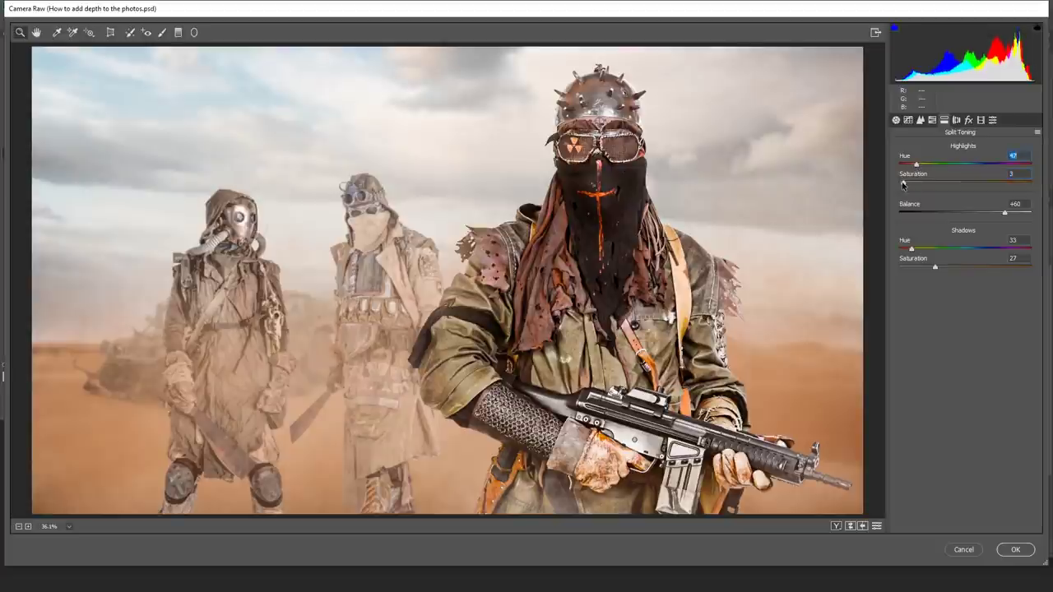
key("Up")
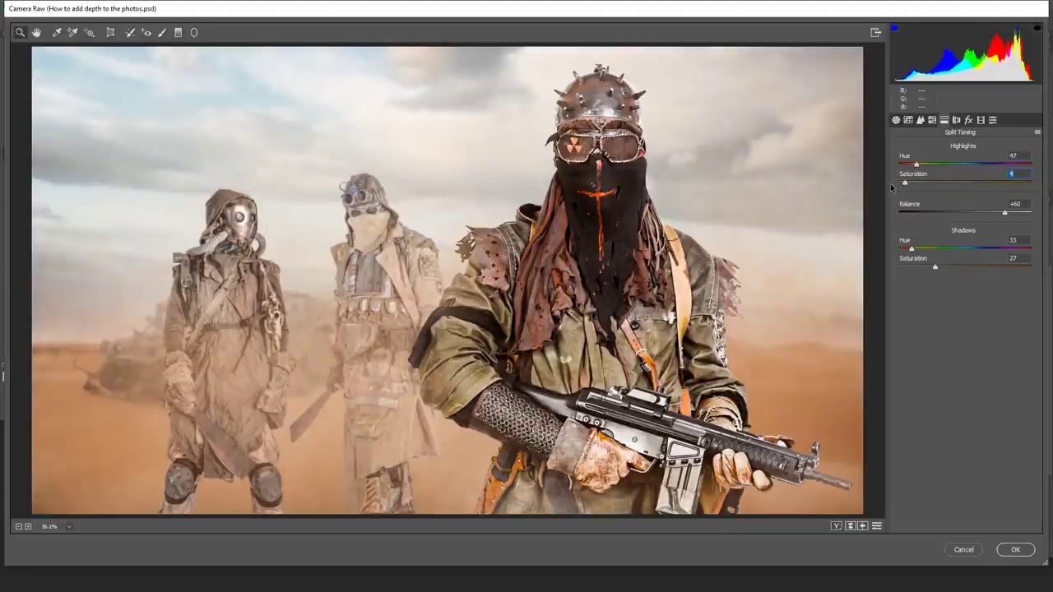
- Apply the Camera Raw grade to the merged layer and hide that layer to compare before and after
key("p")
key("ctrl+z")
left_click(1017, 553)
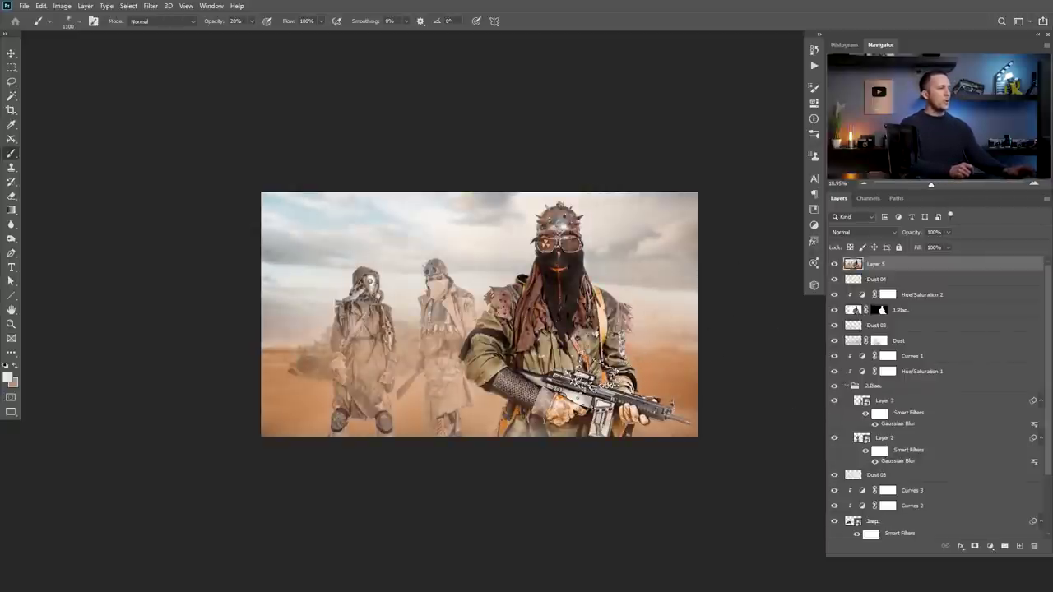
left_click(834, 264)
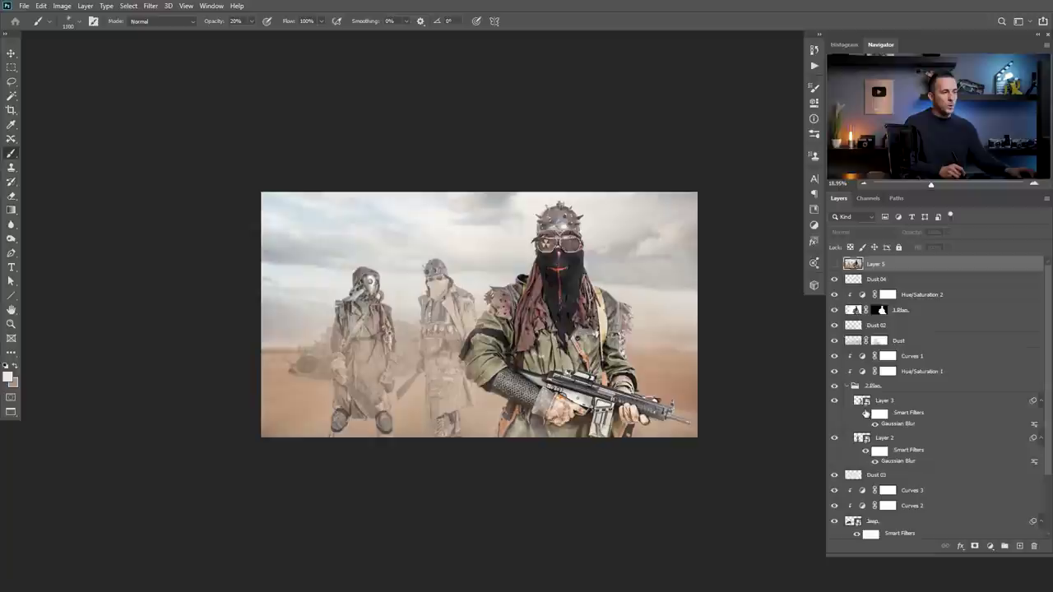
- Add a darkening Curves adjustment with input 158 and output 105 above Curves 1, clip it to the two-figure group, and invert its mask
left_click(879, 405)
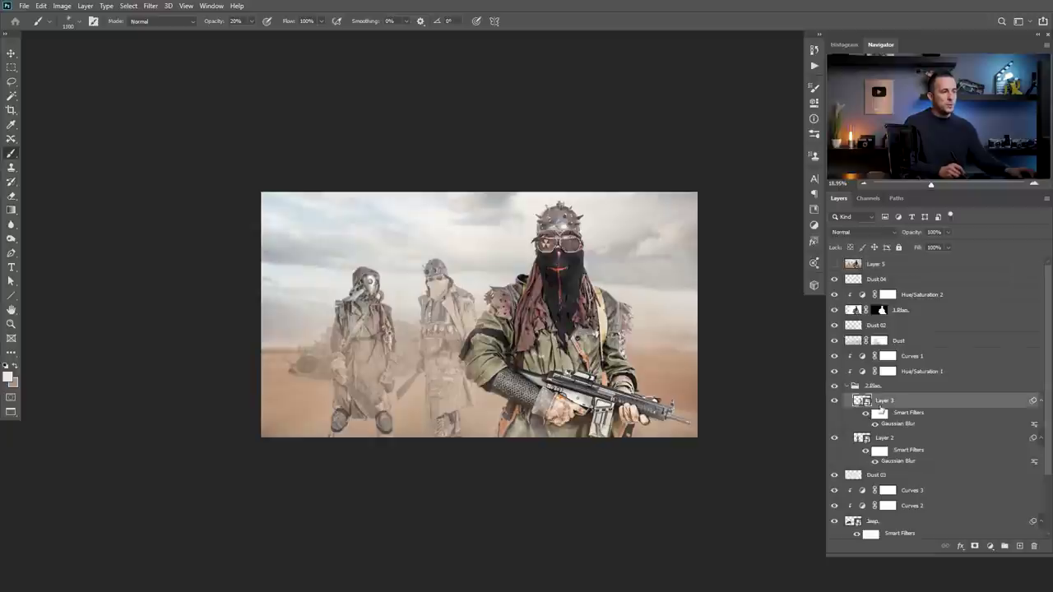
left_click(864, 359)
left_click(997, 547)
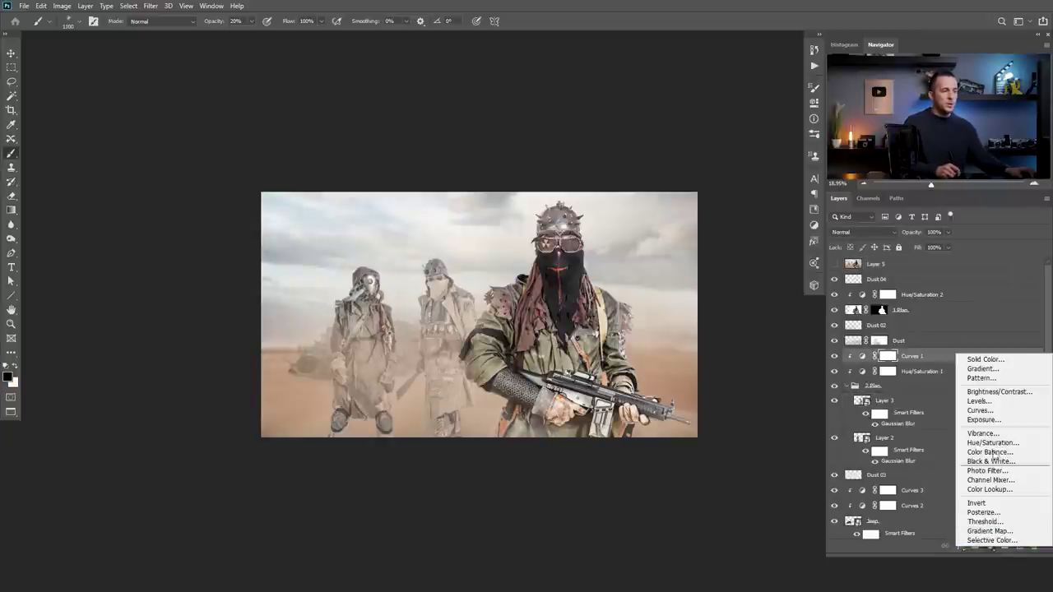
left_click(983, 403)
left_click_drag(728, 202, 741, 216)
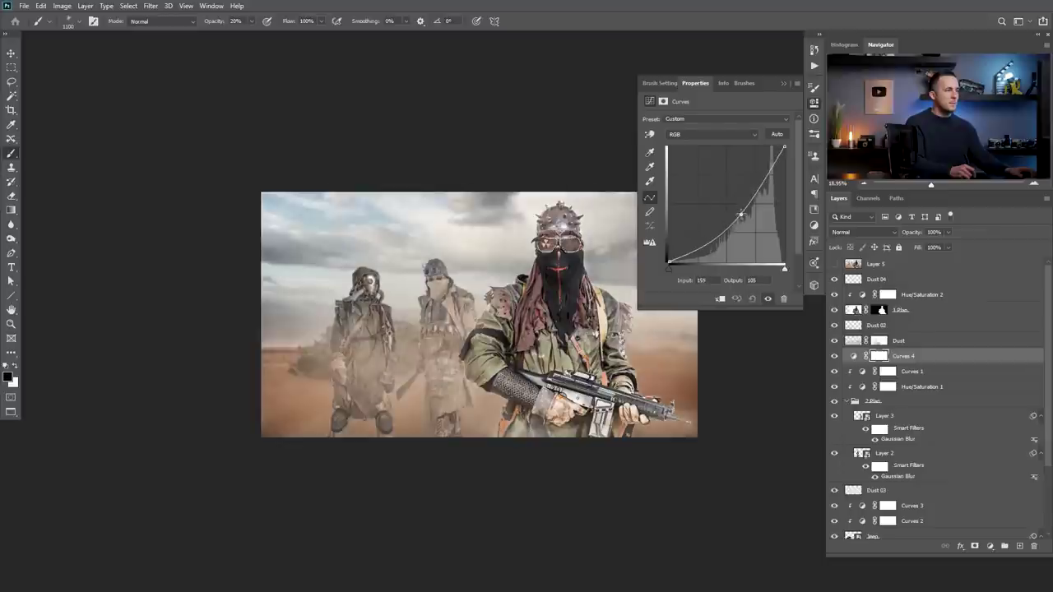
left_click(720, 298)
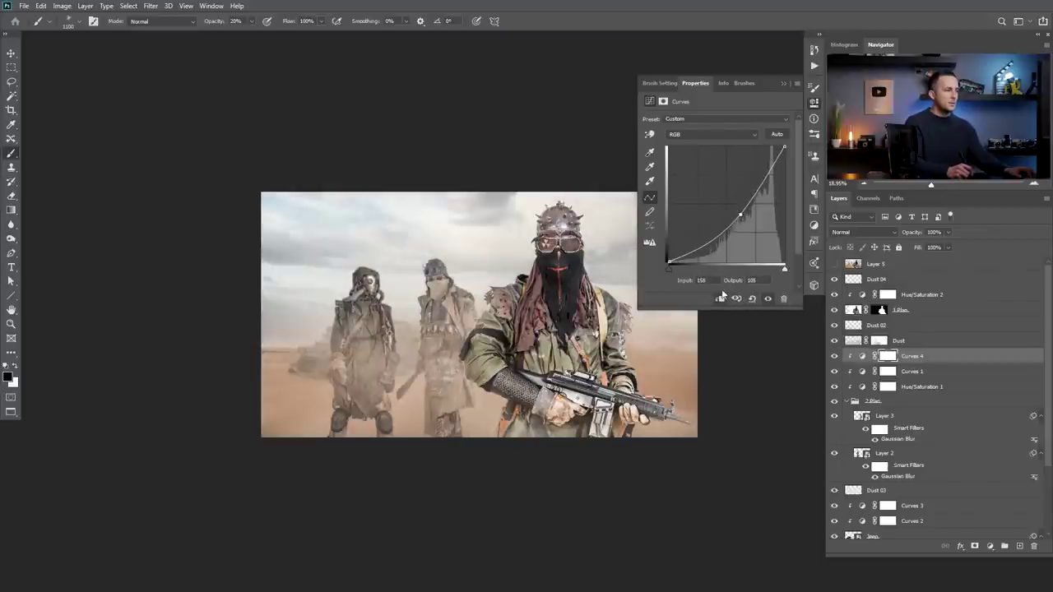
key("ctrl+i")
left_click(786, 82)
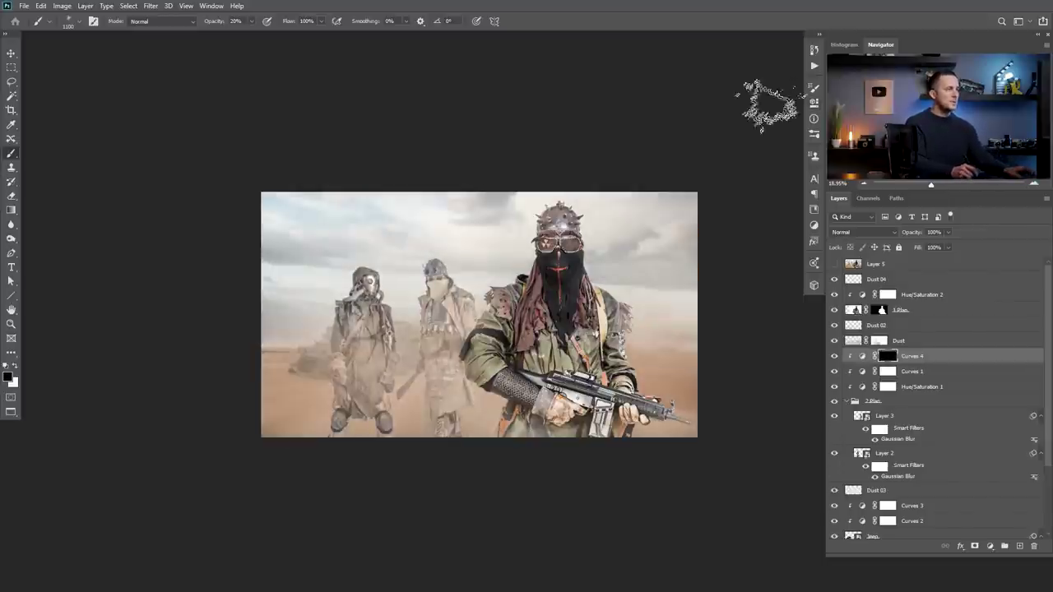
- Paint the darkening into the Curves 4 mask over the two background figures with a white Soft Round brush at 300 px and 10% opacity
scroll(438, 323, "up", 1)
scroll(444, 319, "up", 1)
right_click(451, 317)
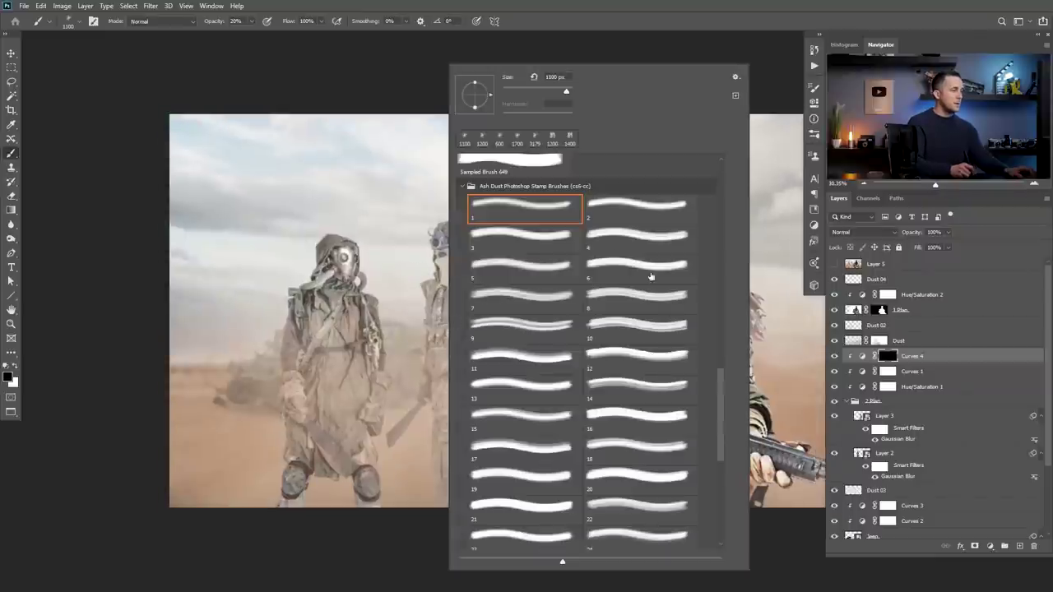
left_click_drag(722, 401, 721, 191)
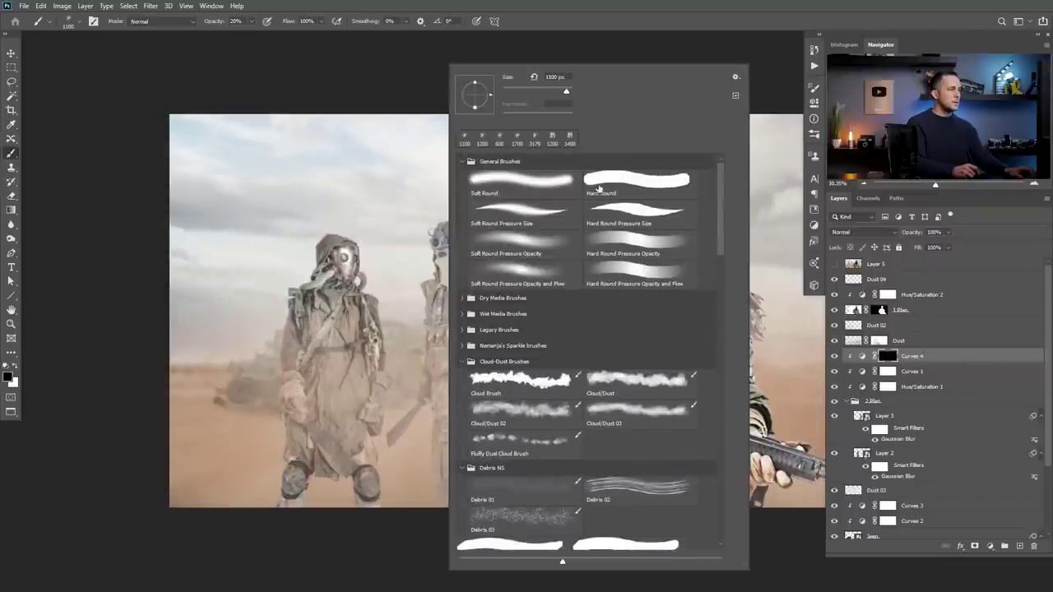
left_click(517, 177)
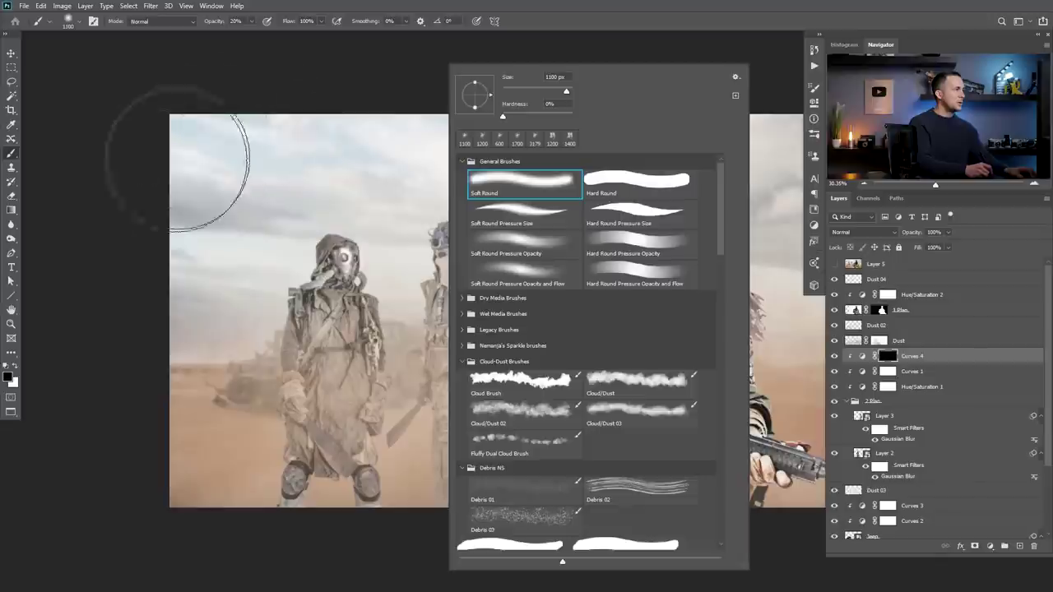
left_click(149, 132)
key("bracketleft")
key("bracketleft")
key("bracketleft")
key("bracketleft")
key("1")
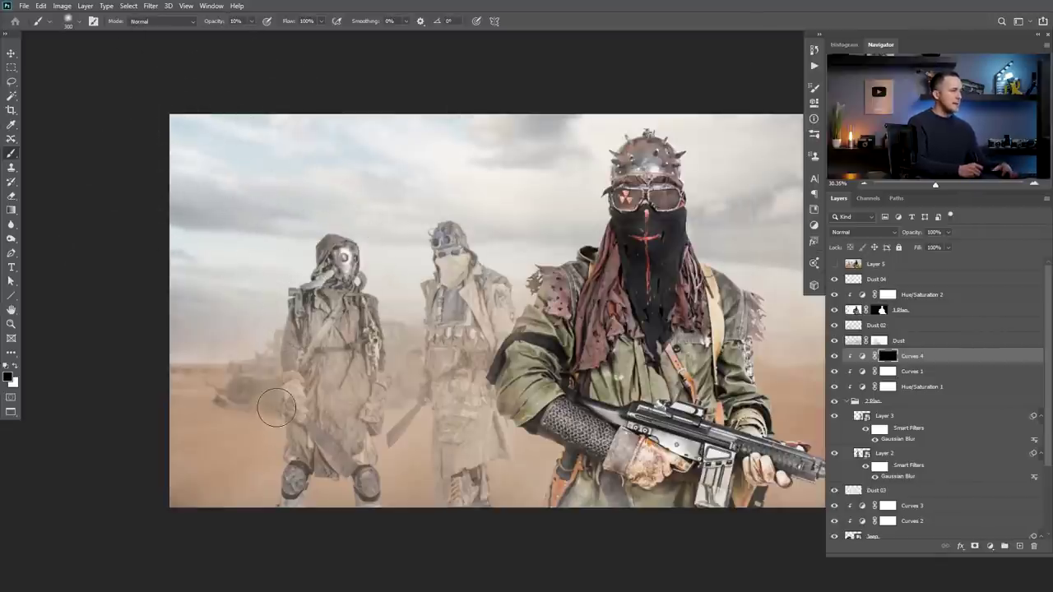
key("x")
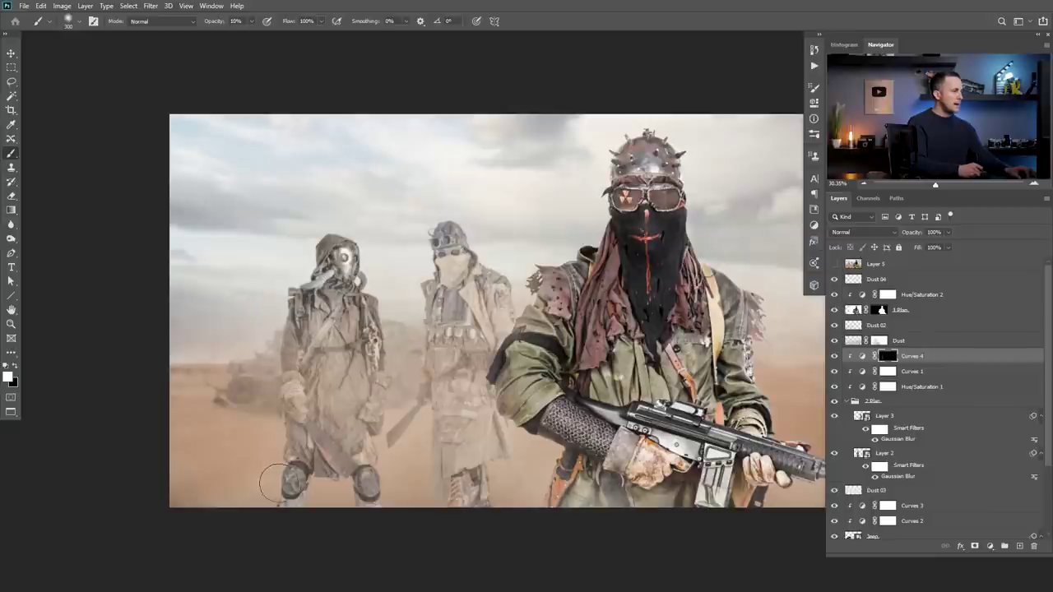
left_click_drag(431, 270, 424, 349)
- Deepen the Curves 4 adjustment by moving its point to input 168, output 95
double_click(862, 357)
left_click_drag(741, 213, 744, 218)
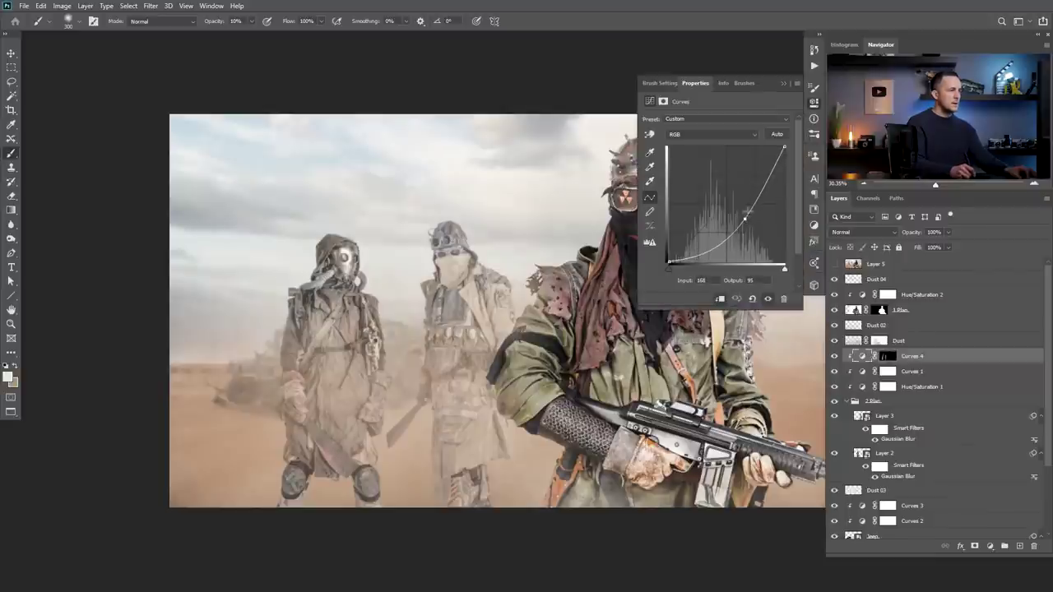
left_click(784, 83)
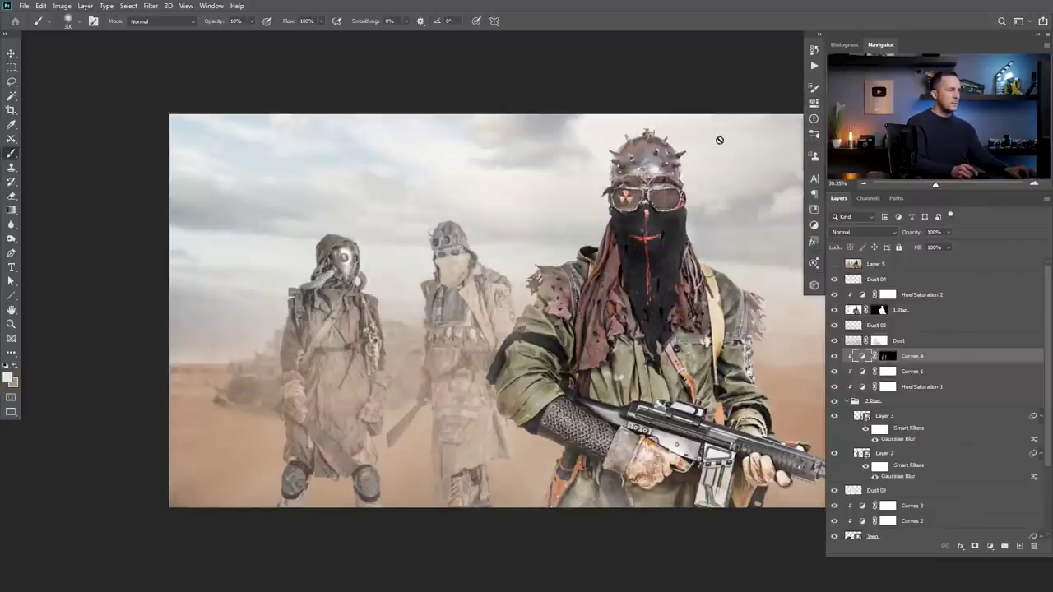
left_click(433, 445)
key("Return")
- Paint more shadow into the Curves 4 mask along the sides and clothing of both background figures
left_click(886, 355)
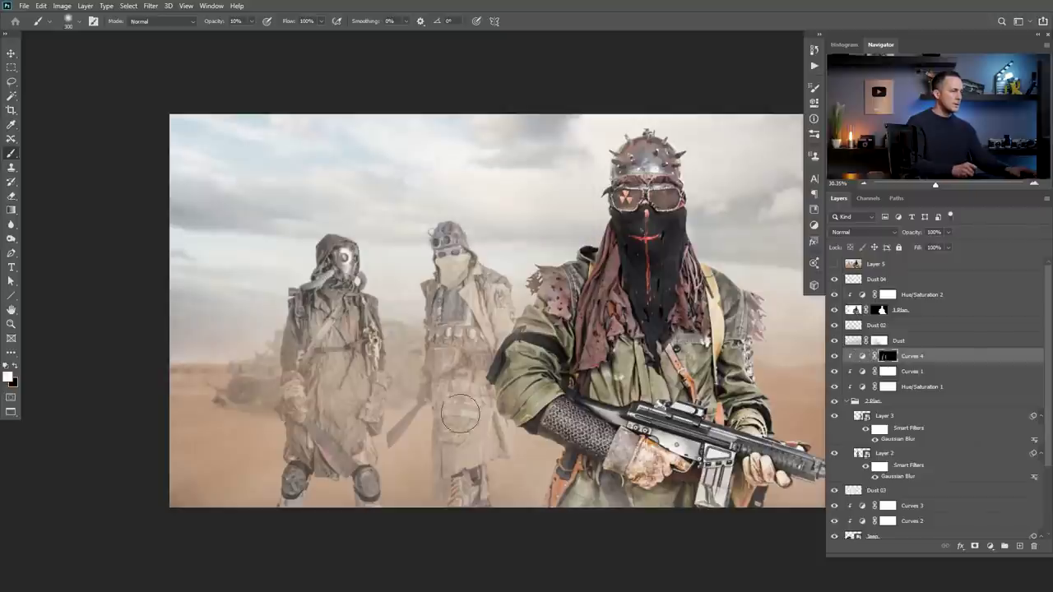
mouse_move(406, 426)
left_mouse_down()
mouse_move(393, 468)
mouse_move(424, 315)
mouse_move(434, 470)
left_mouse_up()
mouse_move(307, 409)
left_mouse_down()
mouse_move(275, 506)
mouse_move(282, 477)
mouse_move(271, 410)
left_mouse_up()
mouse_move(321, 236)
left_mouse_down()
mouse_move(331, 242)
mouse_move(327, 386)
left_mouse_up()
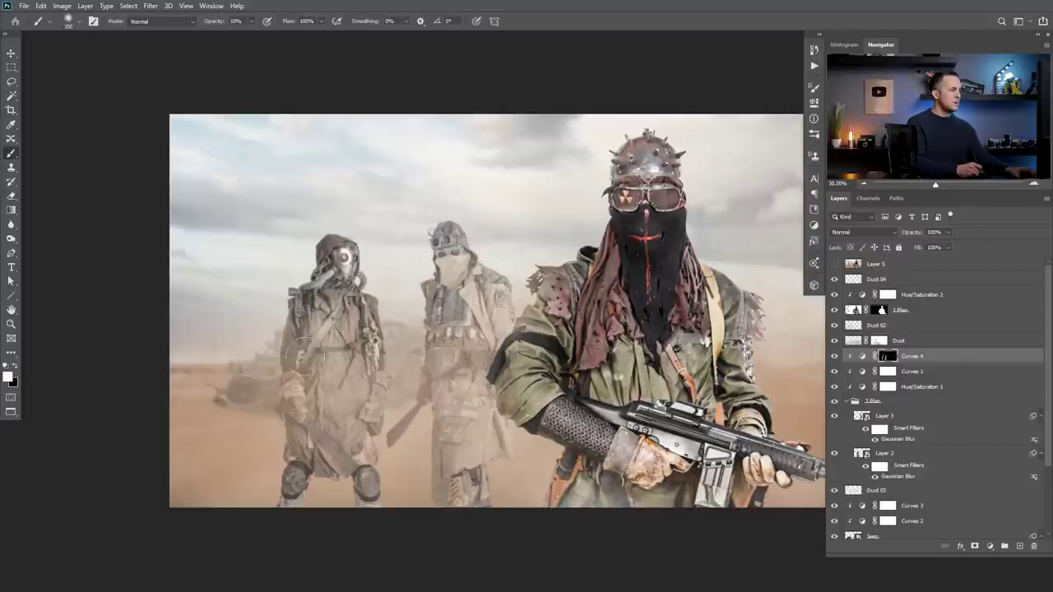
- Add a clipped brightening Curves with input 107 and output 154 above Curves 4, invert its mask, and paint highlights onto the background figures
left_click(991, 548)
left_click(992, 413)
left_click_drag(719, 193, 719, 193)
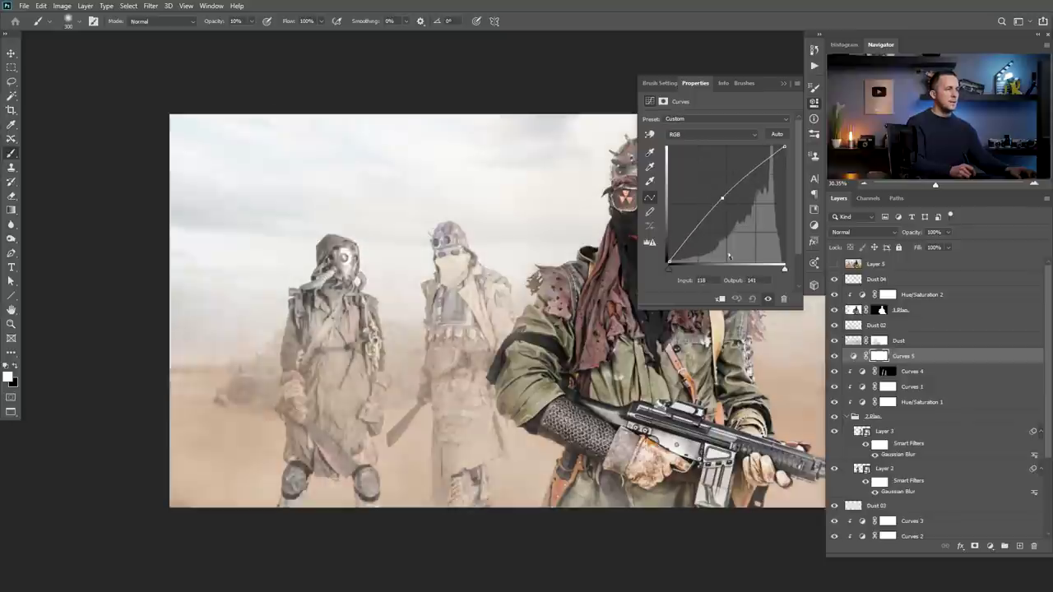
left_click(720, 299)
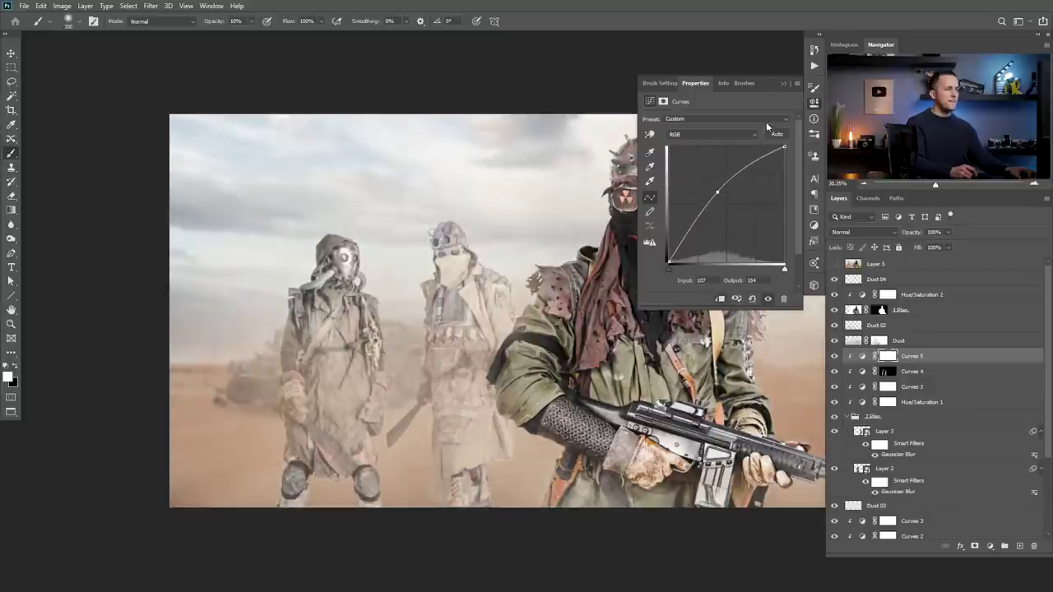
left_click(783, 84)
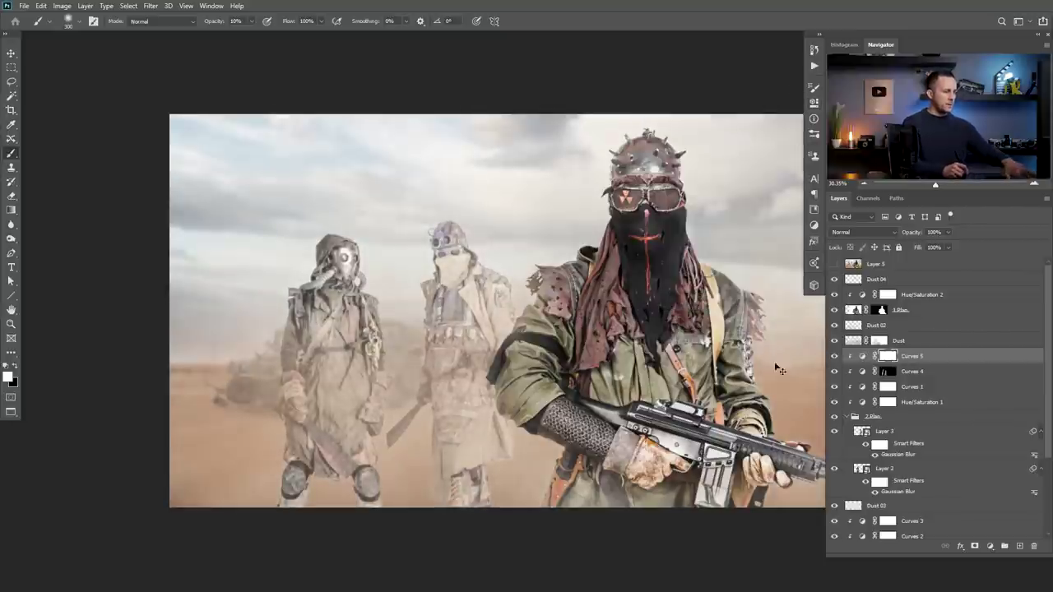
key("ctrl+i")
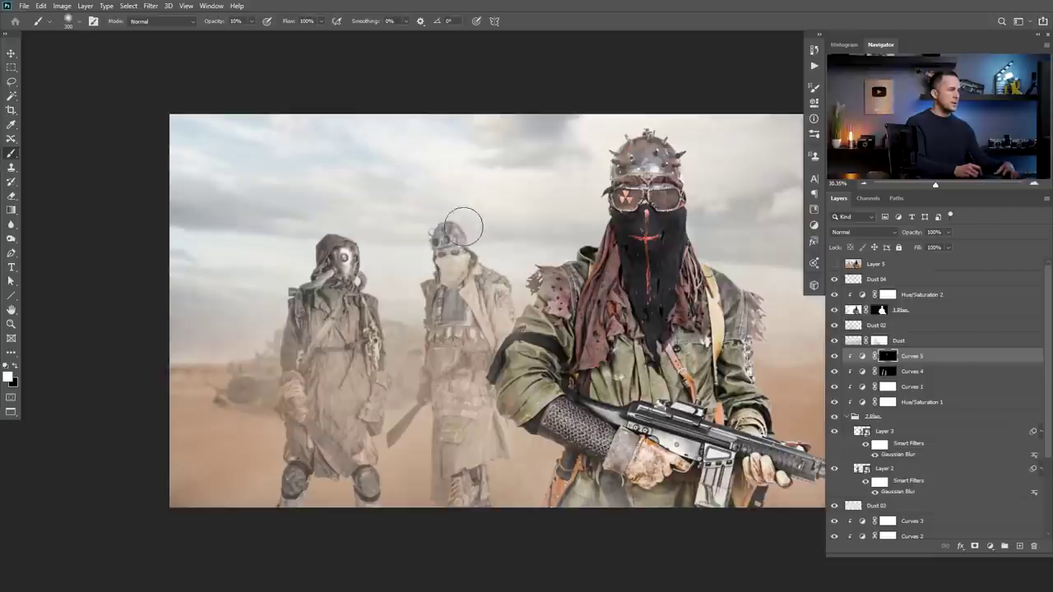
left_click_drag(460, 477, 462, 373)
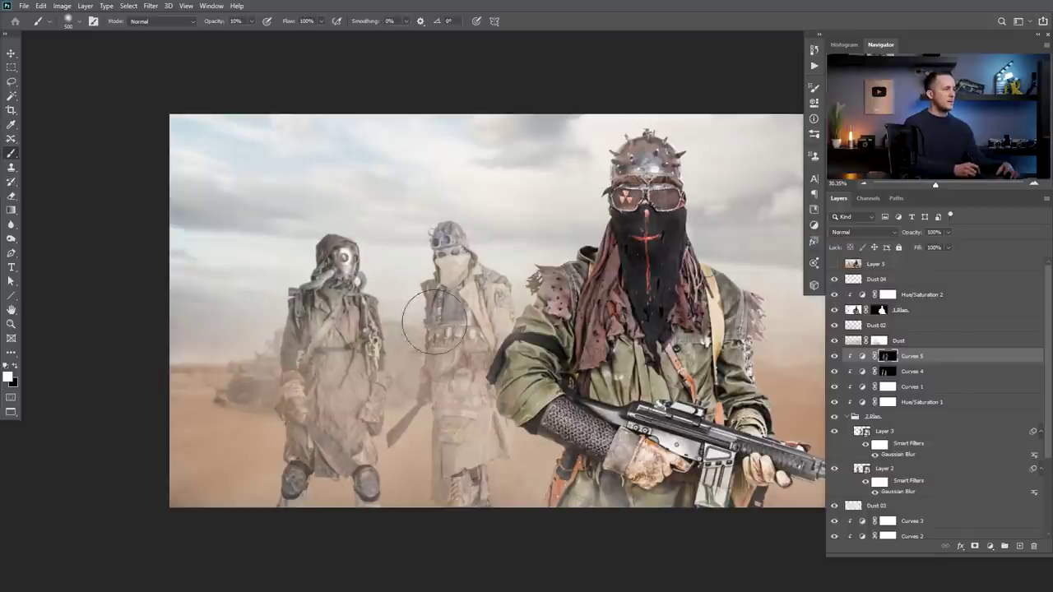
- Set the blend mode of Curves 5 and Curves 4 to Luminosity
left_click(859, 232)
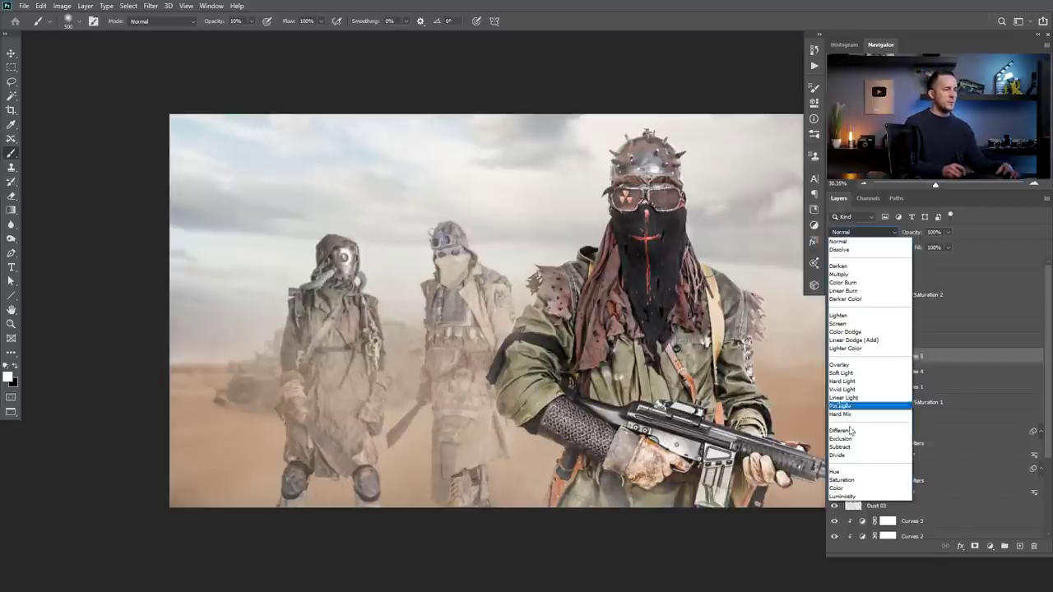
left_click(848, 495)
left_click(865, 373)
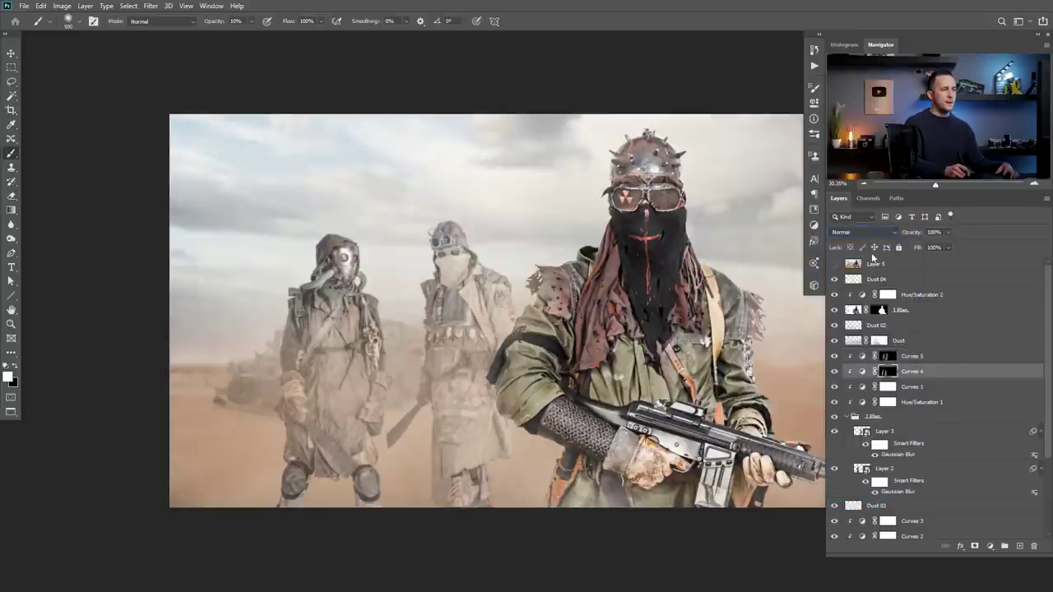
left_click(860, 232)
left_click(848, 497)
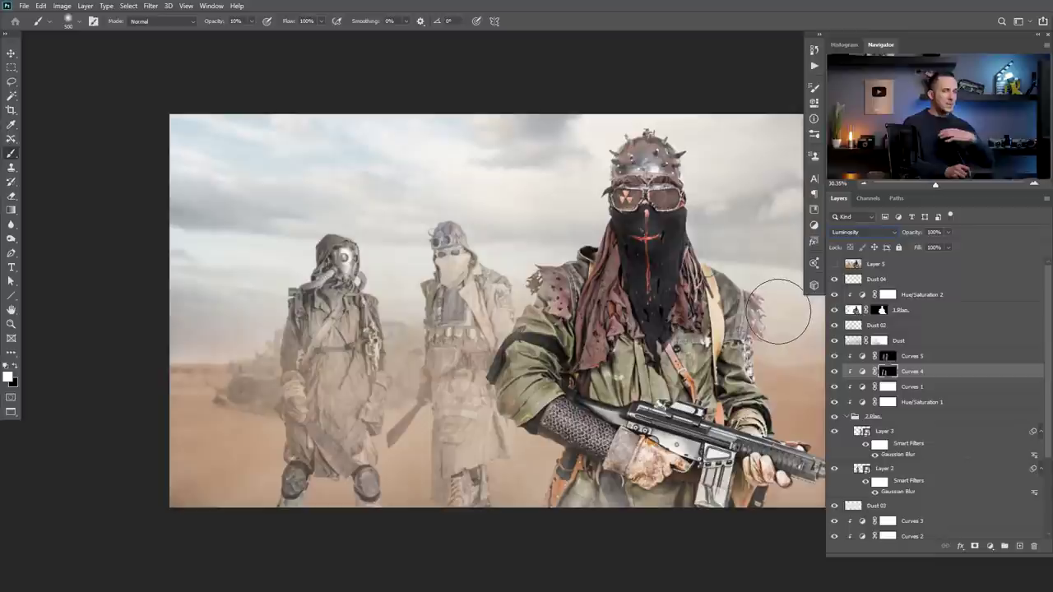
- Add a darkening Curves adjustment above Hue/Saturation 2, clip it to the foreground soldier, and invert its mask
left_click_drag(683, 314, 592, 321)
scroll(591, 320, "up", 1)
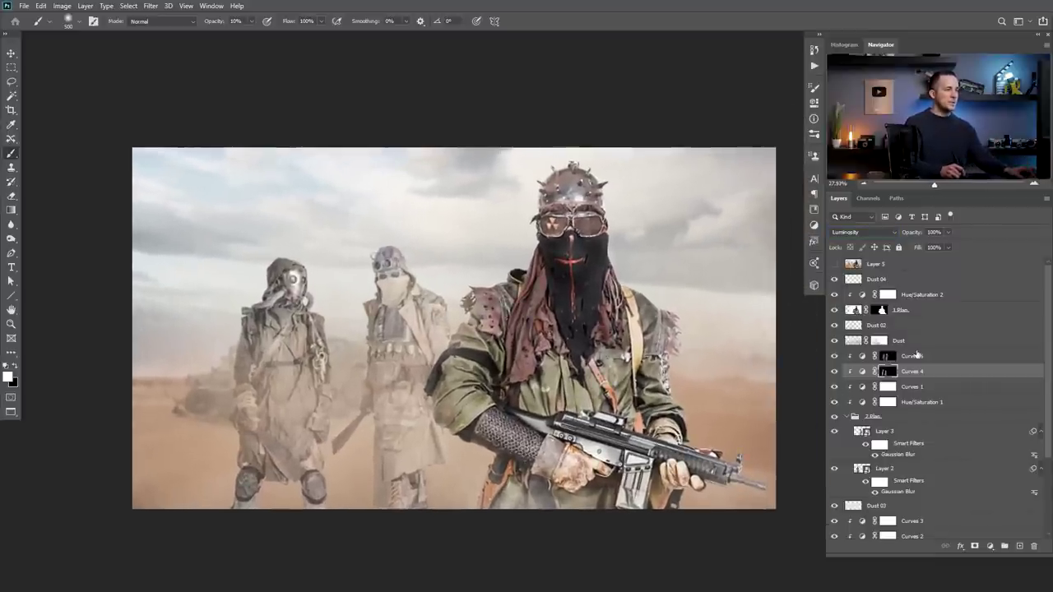
left_click(857, 297)
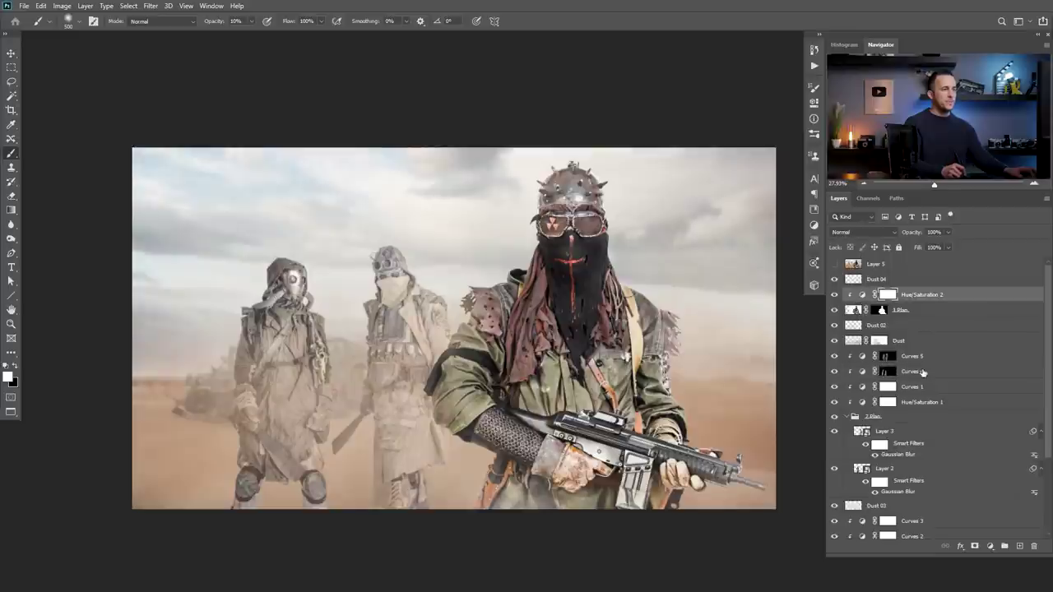
left_click(991, 547)
left_click(991, 403)
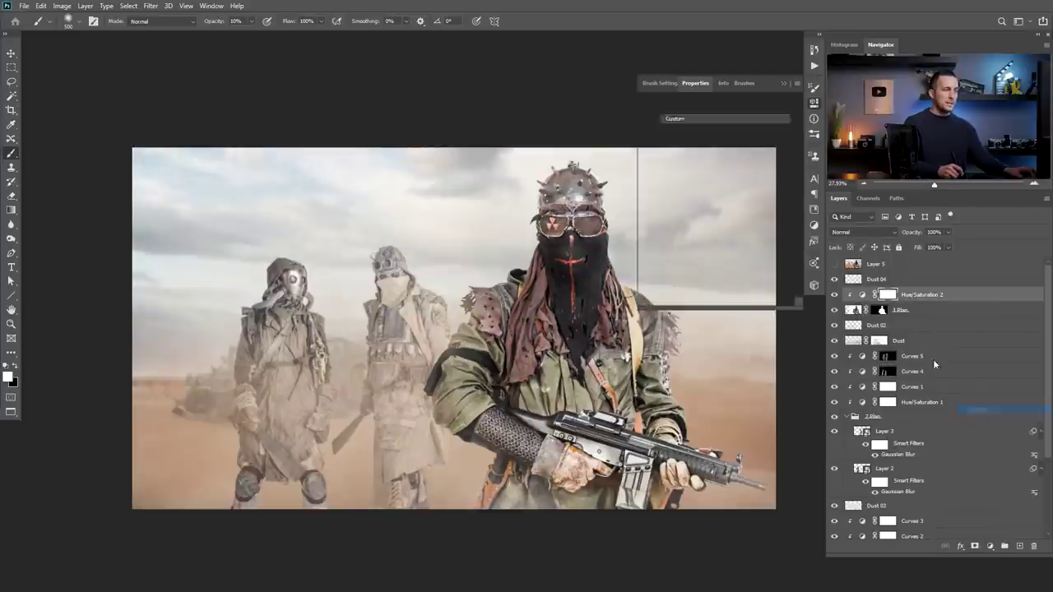
left_click_drag(732, 197, 744, 221)
left_click(722, 299)
left_click(889, 295)
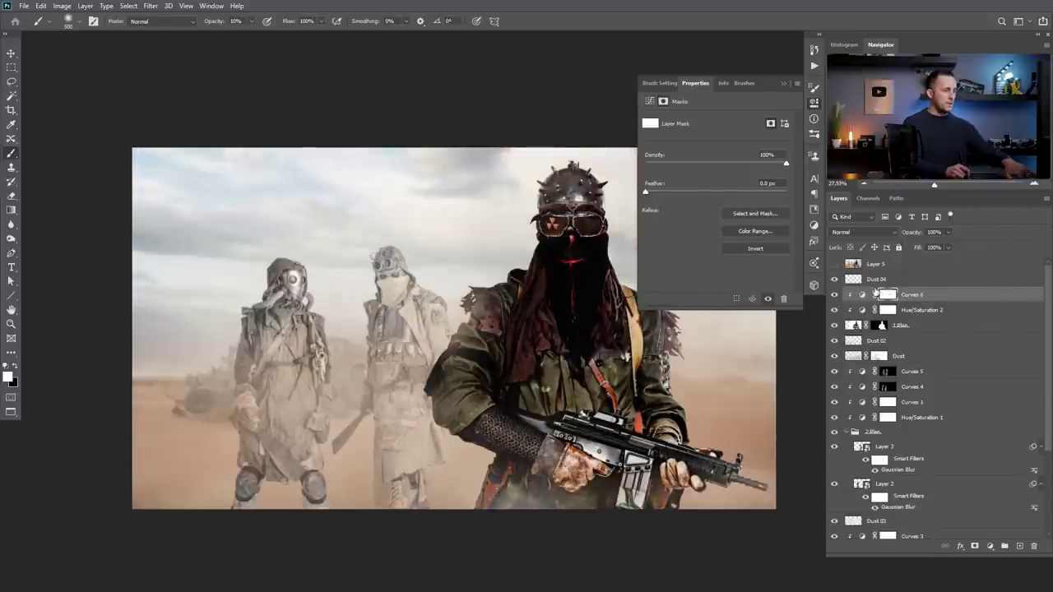
key("ctrl+i")
left_click(779, 83)
- Paint shadows into the Curves 6 mask along the foreground soldier's arm, head and scarf, reducing the brush size for the smaller areas
mouse_move(472, 313)
left_mouse_down()
mouse_move(443, 436)
mouse_move(451, 359)
mouse_move(442, 474)
mouse_move(482, 498)
left_mouse_up()
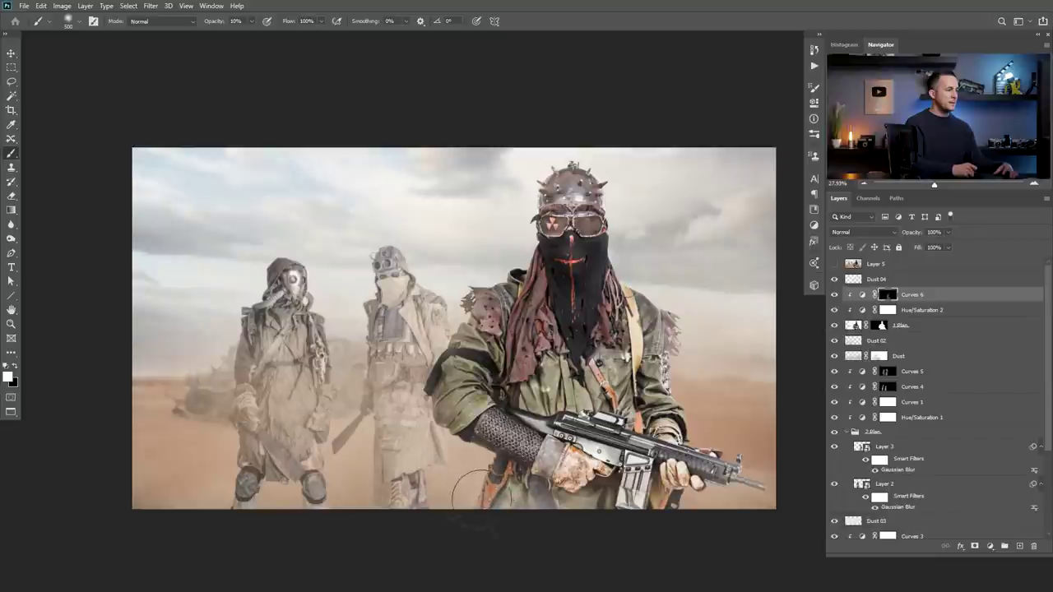
mouse_move(534, 232)
left_mouse_down()
mouse_move(542, 198)
mouse_move(480, 324)
mouse_move(493, 326)
left_mouse_up()
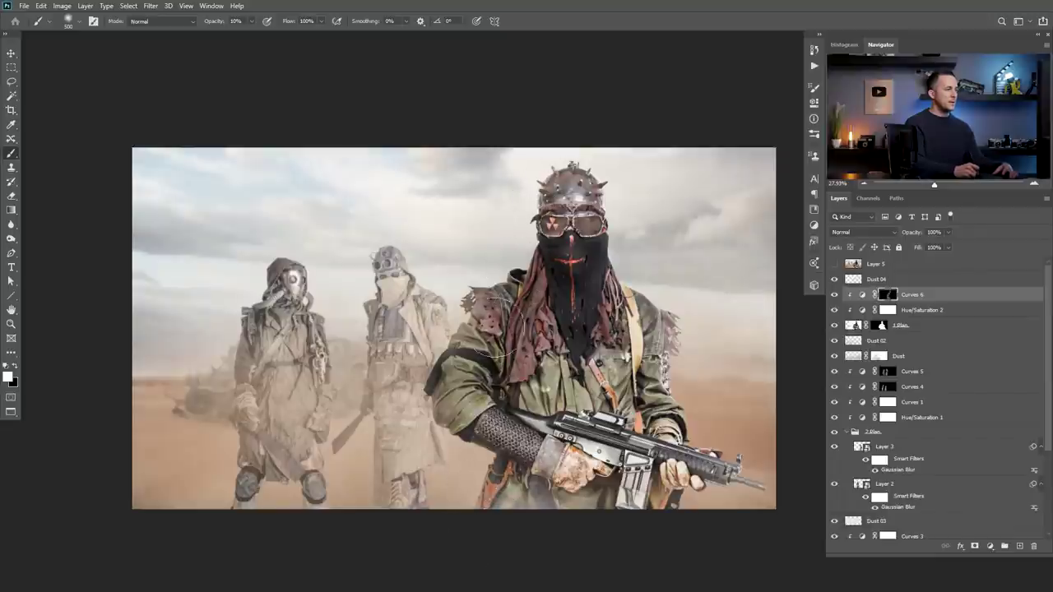
key("bracketleft")
key("bracketleft")
key("bracketleft")
key("bracketleft")
key("bracketleft")
left_click_drag(525, 261, 518, 275)
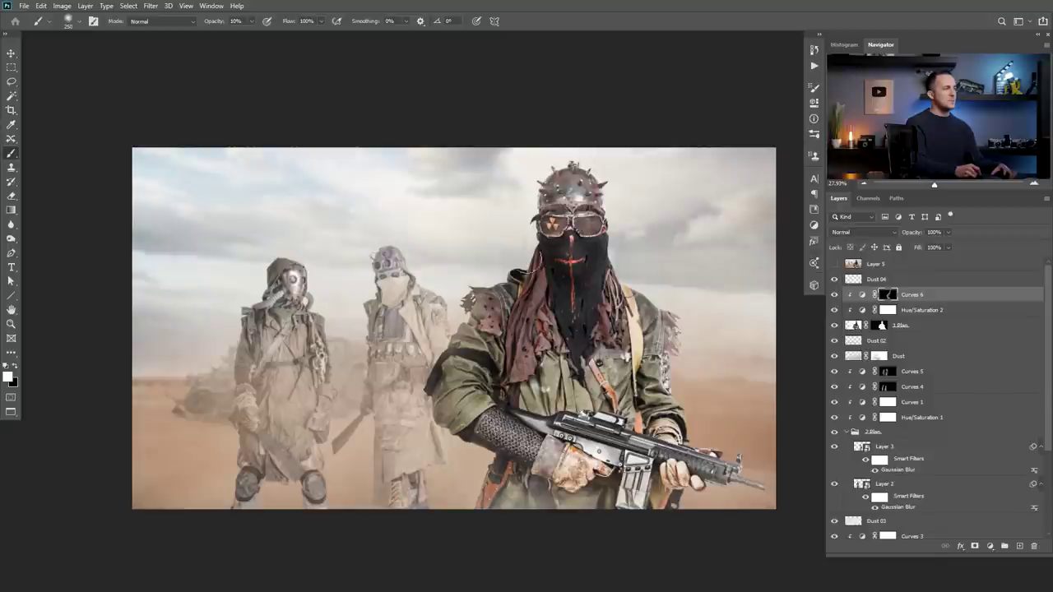
scroll(504, 280, "down", 1, "alt")
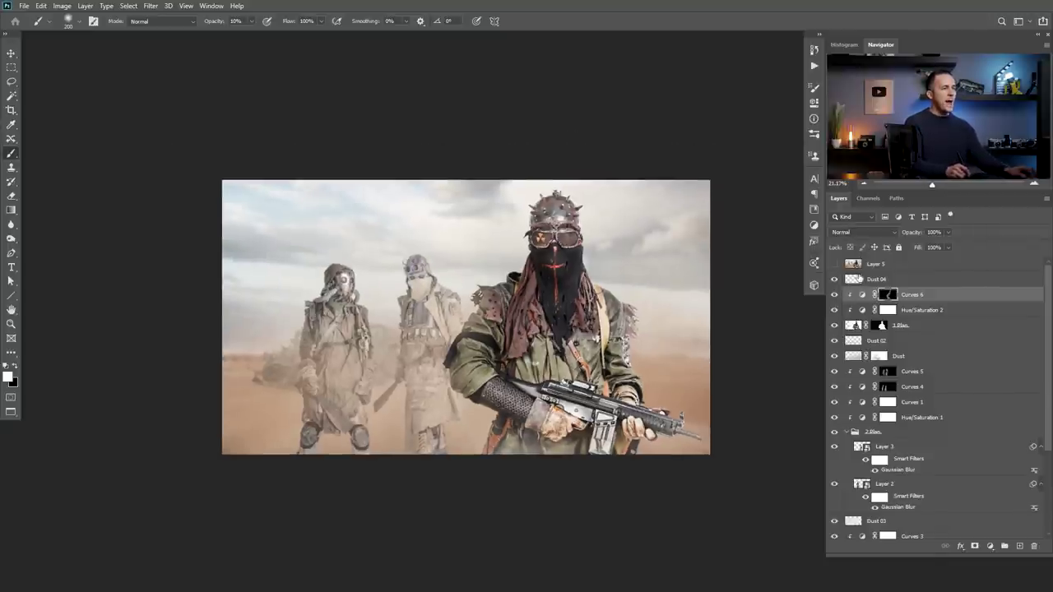
- Stamp all visible layers into a merged layer above Dust 04 and delete that merged layer
left_click(857, 280)
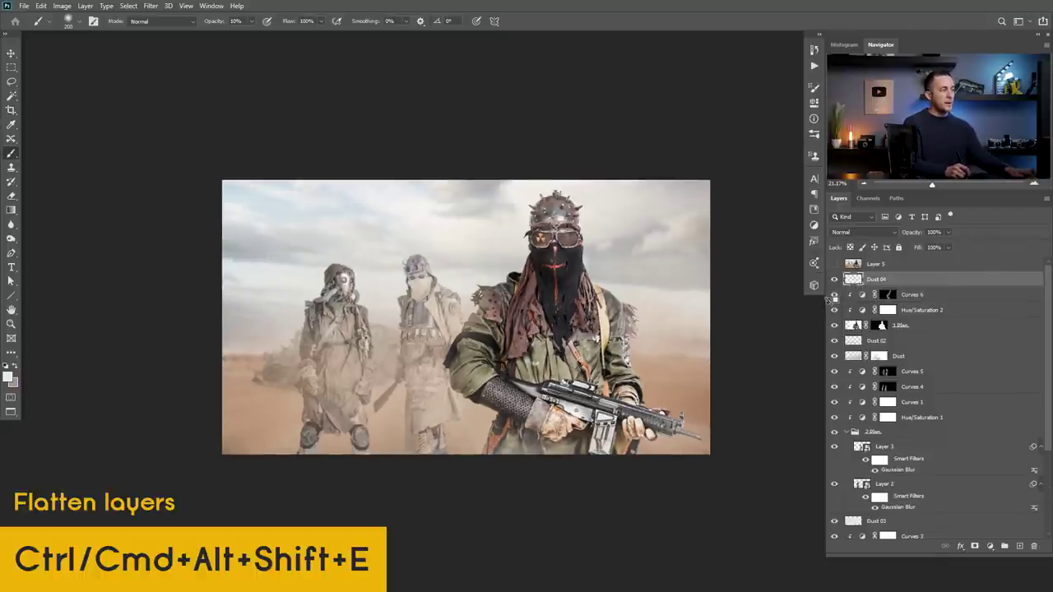
key("ctrl+alt+shift+e")
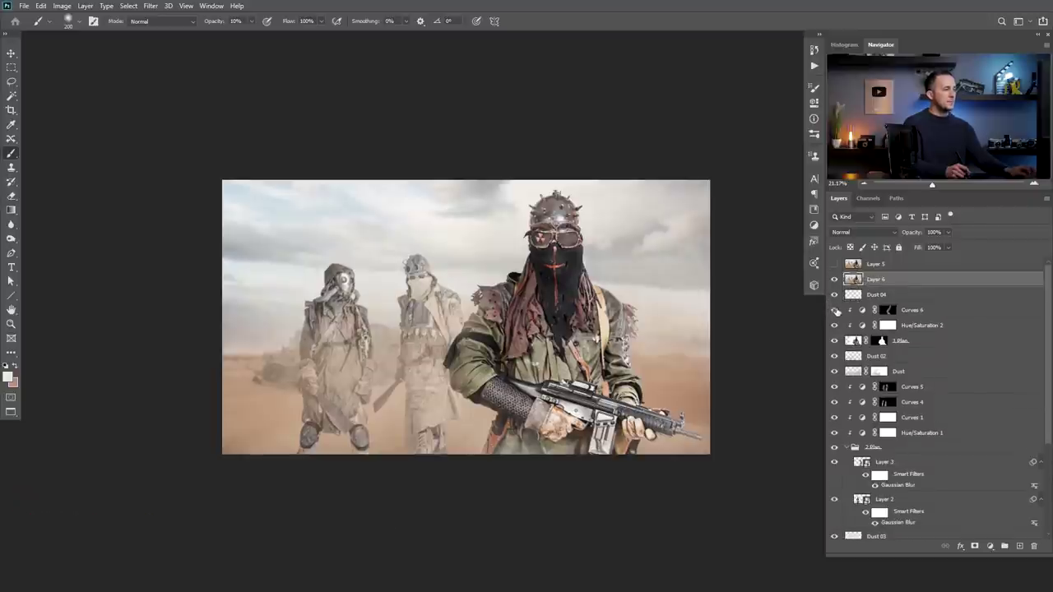
key("Delete")
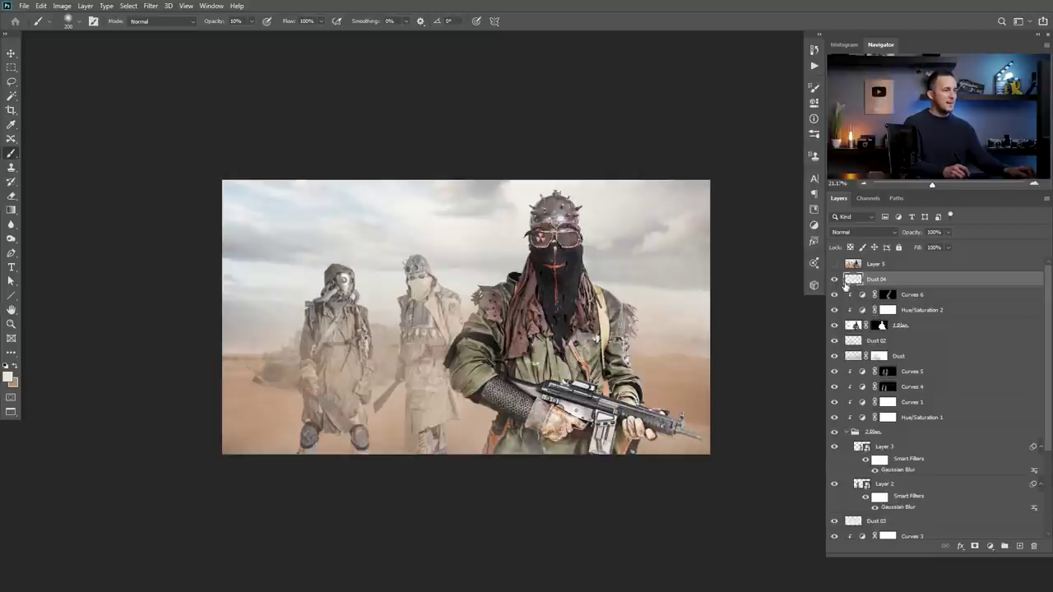
- Add a Curves adjustment above Layer 4 darkening input 170 to output 92, set it to Luminosity, and invert its mask
scroll(877, 505, "down", 5)
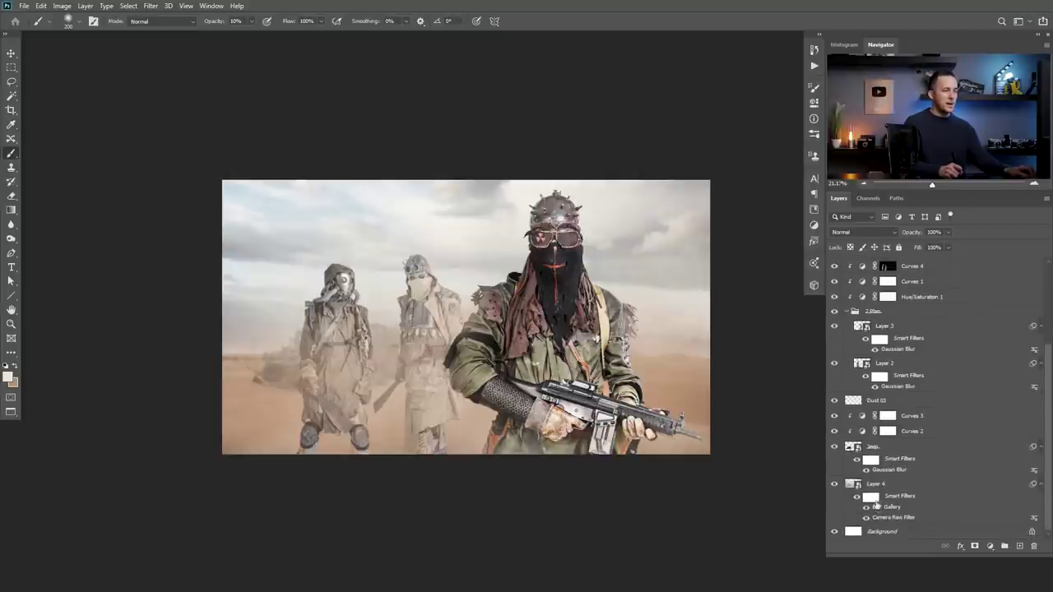
left_click(854, 449)
left_click(885, 417)
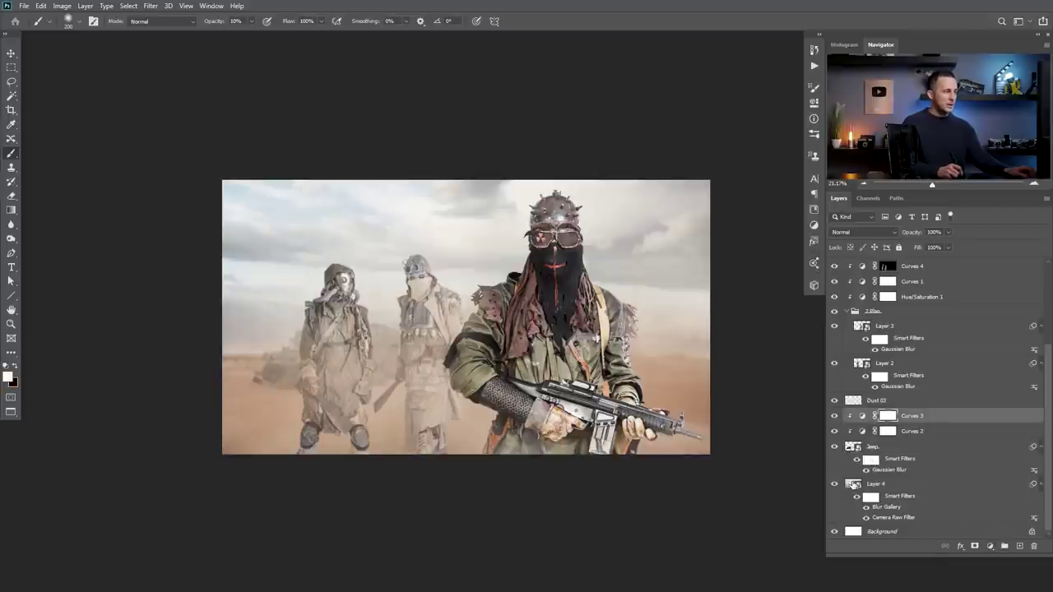
left_click(853, 485)
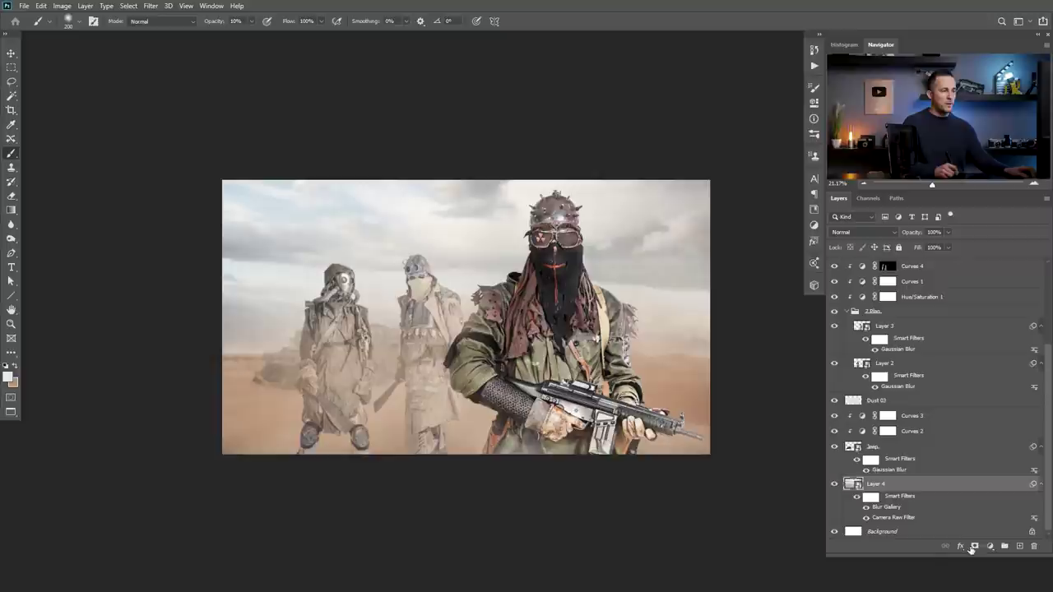
left_click(990, 546)
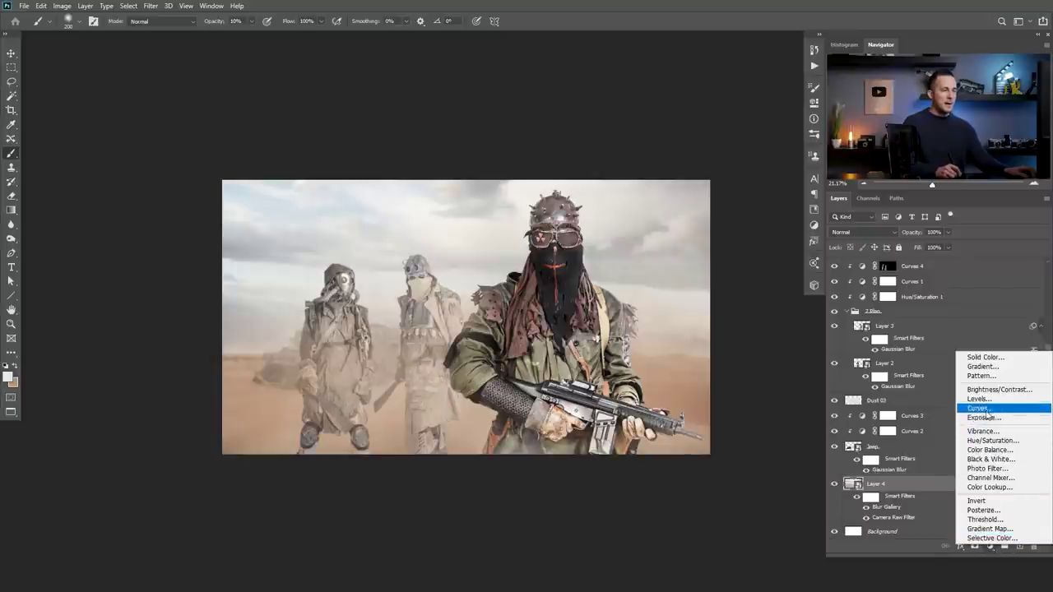
left_click(980, 408)
left_click_drag(735, 196, 745, 219)
left_click(864, 232)
left_click(841, 496)
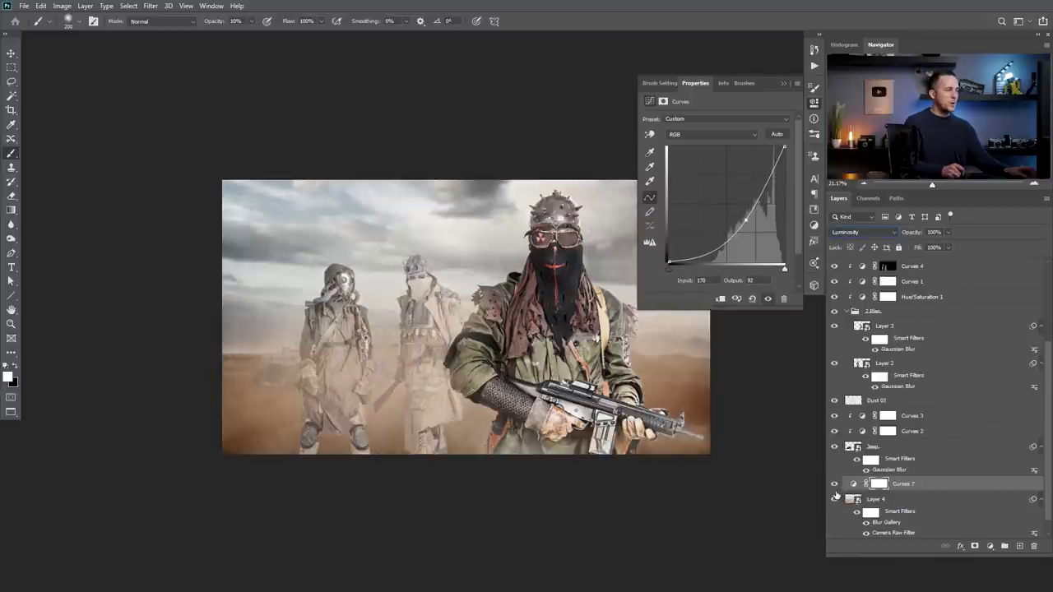
left_click(878, 484)
key("ctrl+i")
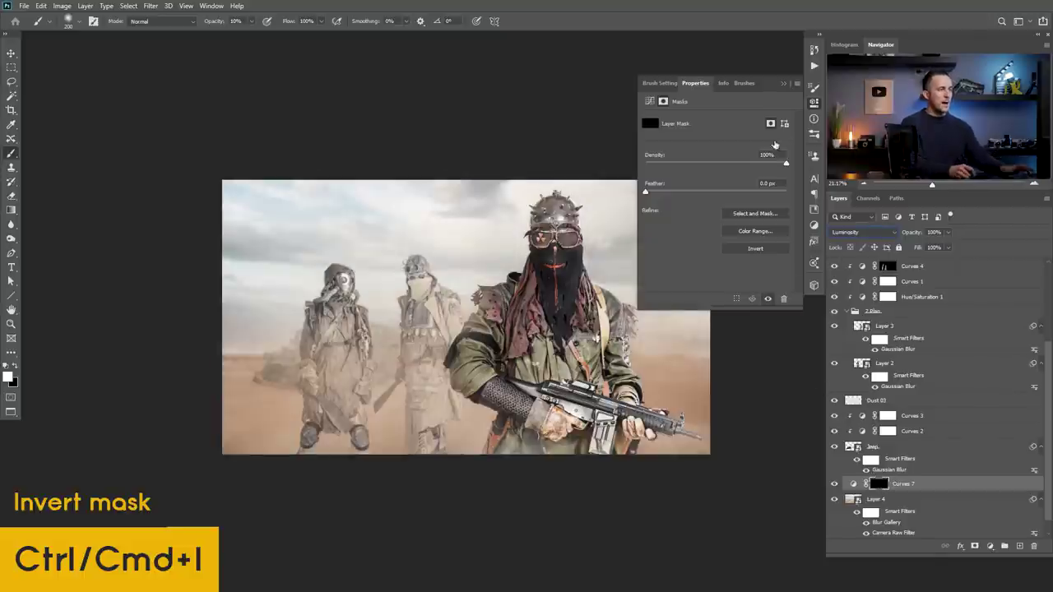
- Paint shadow into the Curves 7 mask around the distant jeep, and soften the curve to input 143, output 100
left_click(785, 84)
mouse_move(287, 354)
left_mouse_down()
mouse_move(317, 354)
mouse_move(278, 364)
mouse_move(316, 371)
mouse_move(246, 362)
mouse_move(319, 332)
left_mouse_up()
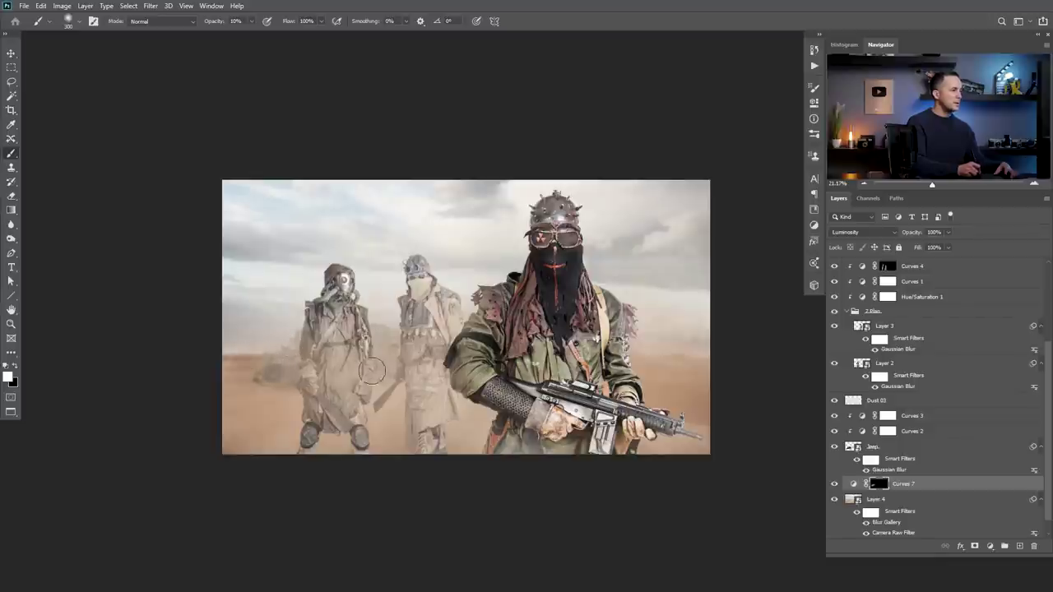
key("x")
key("bracketright")
key("bracketright")
key("bracketright")
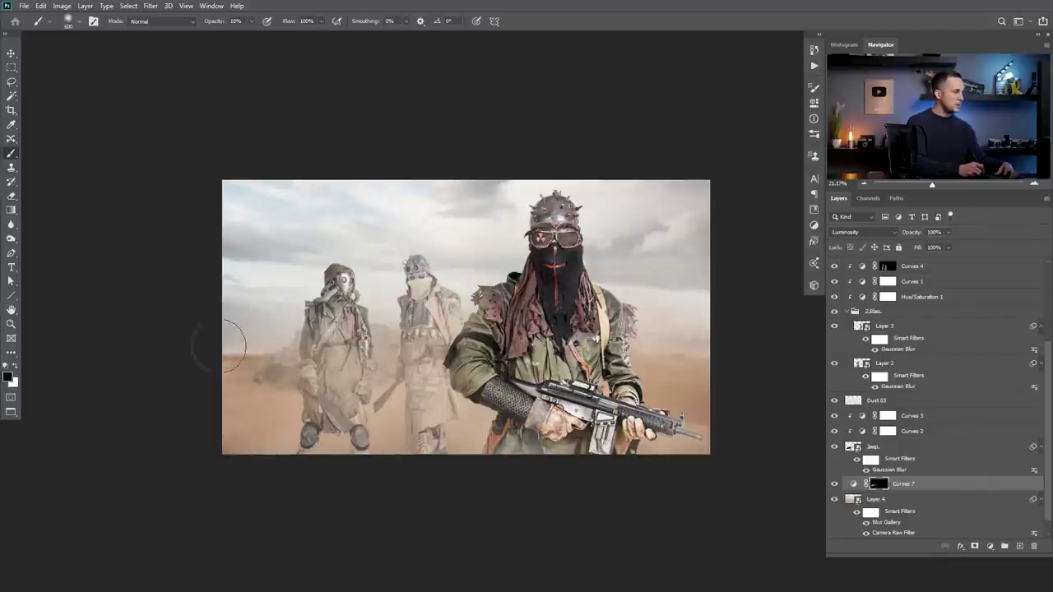
double_click(854, 484)
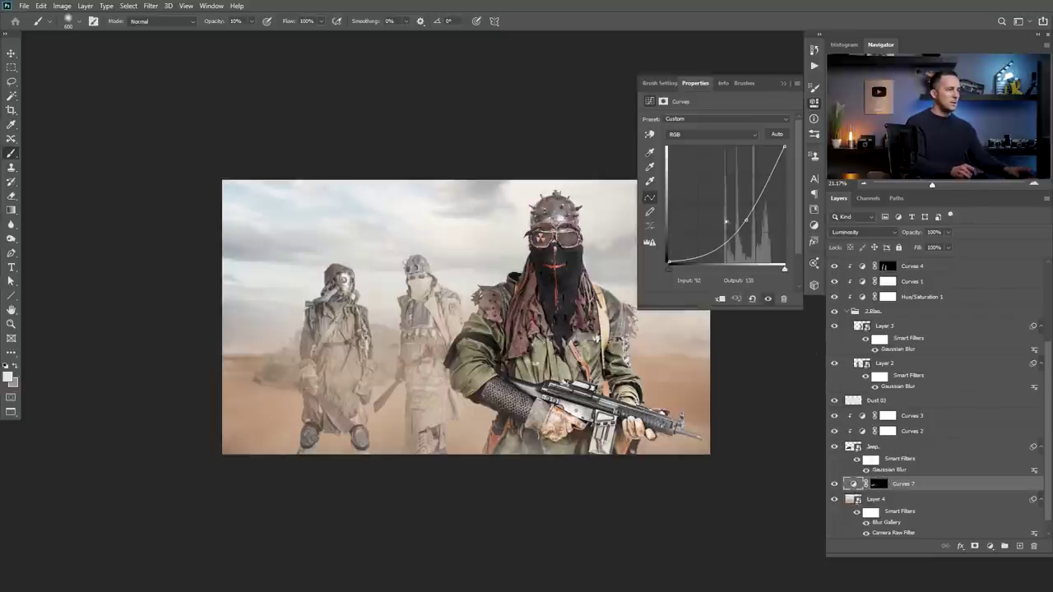
left_click_drag(734, 215, 732, 215)
- Stamp all visible layers into a merged layer above Dust 04 and reapply the last Camera Raw Filter to it
left_click_drag(1048, 358, 1047, 263)
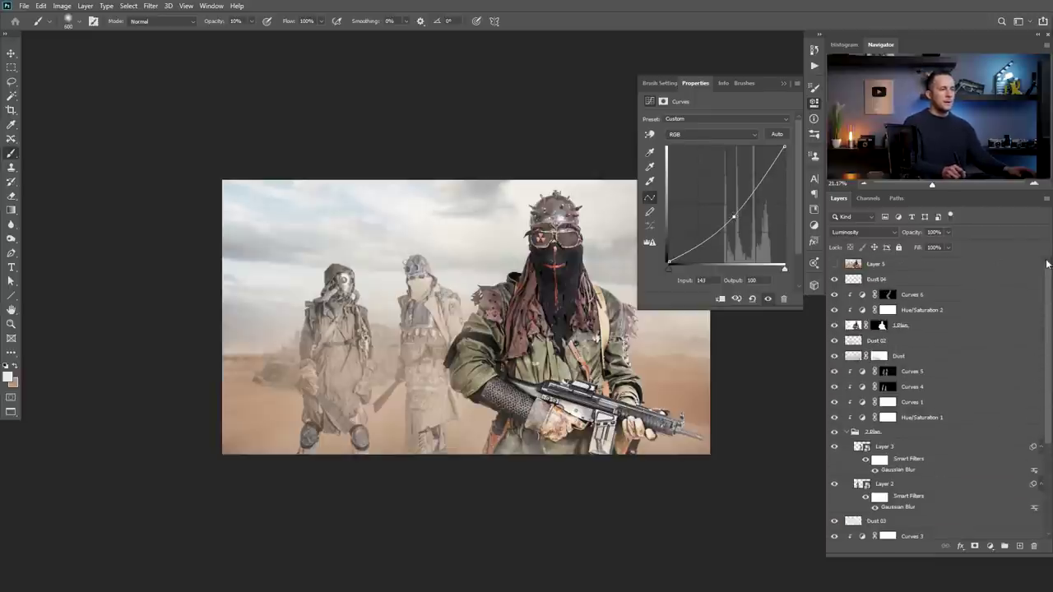
left_click(857, 279)
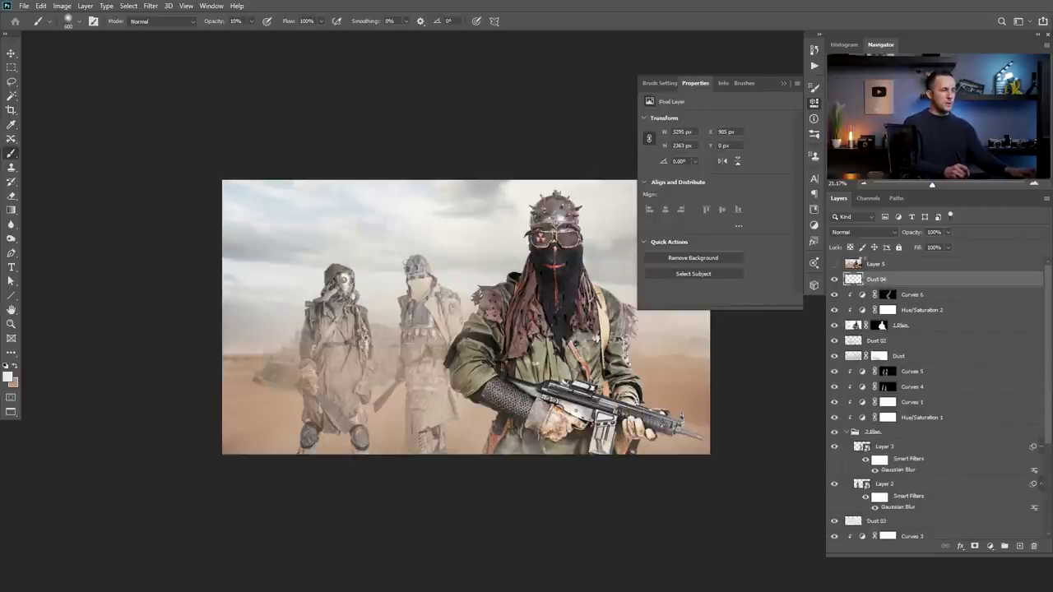
key("ctrl+shift+alt+e")
left_click(151, 7)
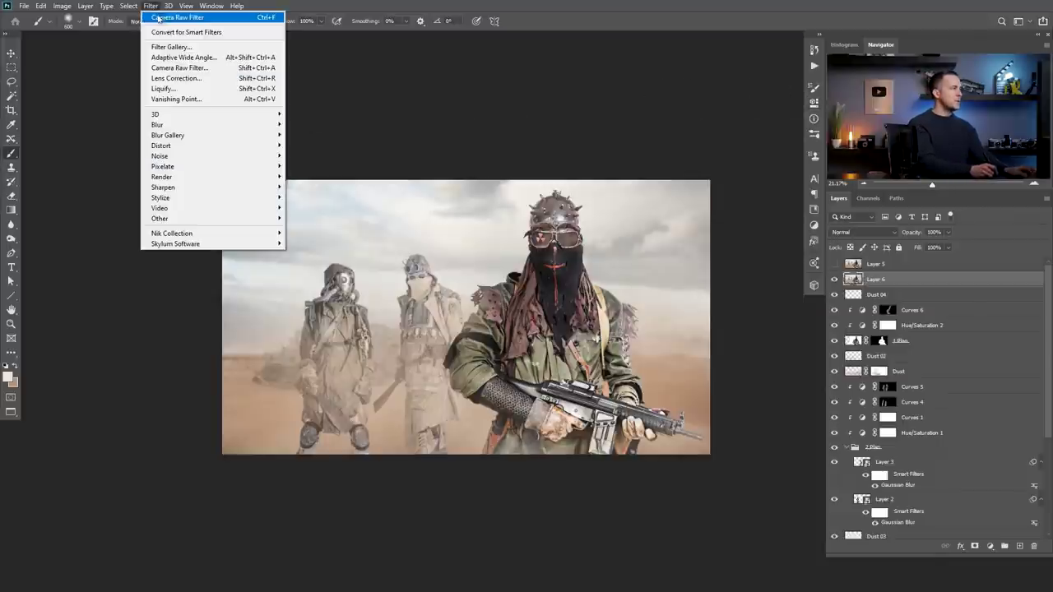
left_click(179, 18)
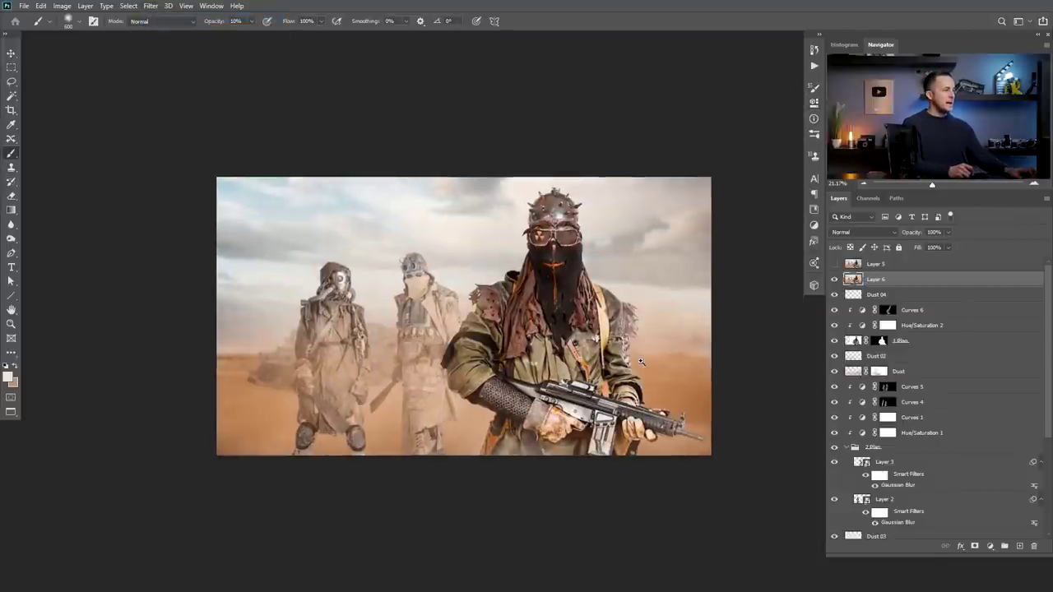
left_click_drag(642, 362, 670, 349)
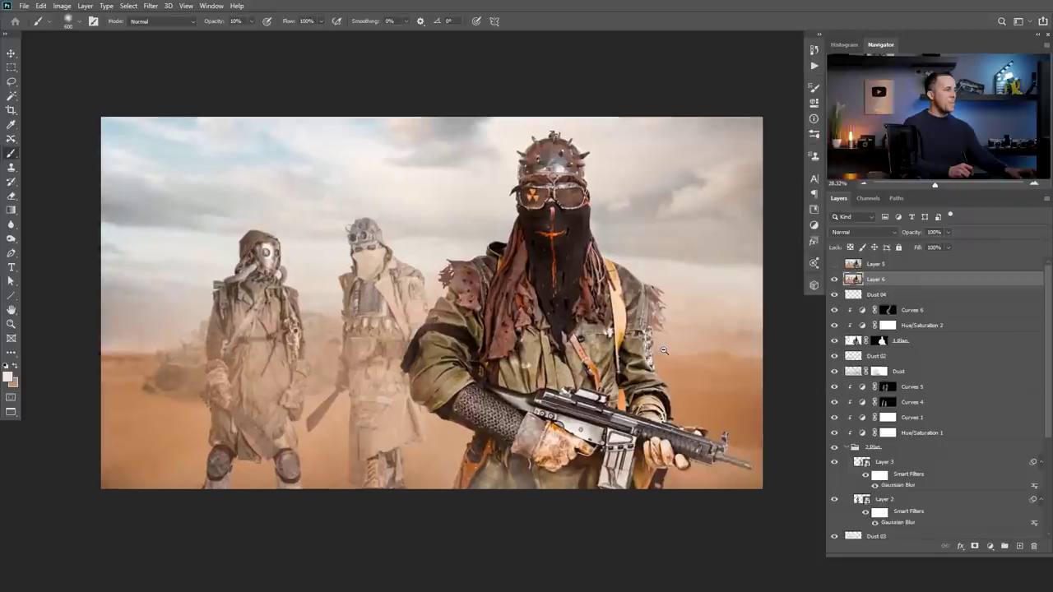